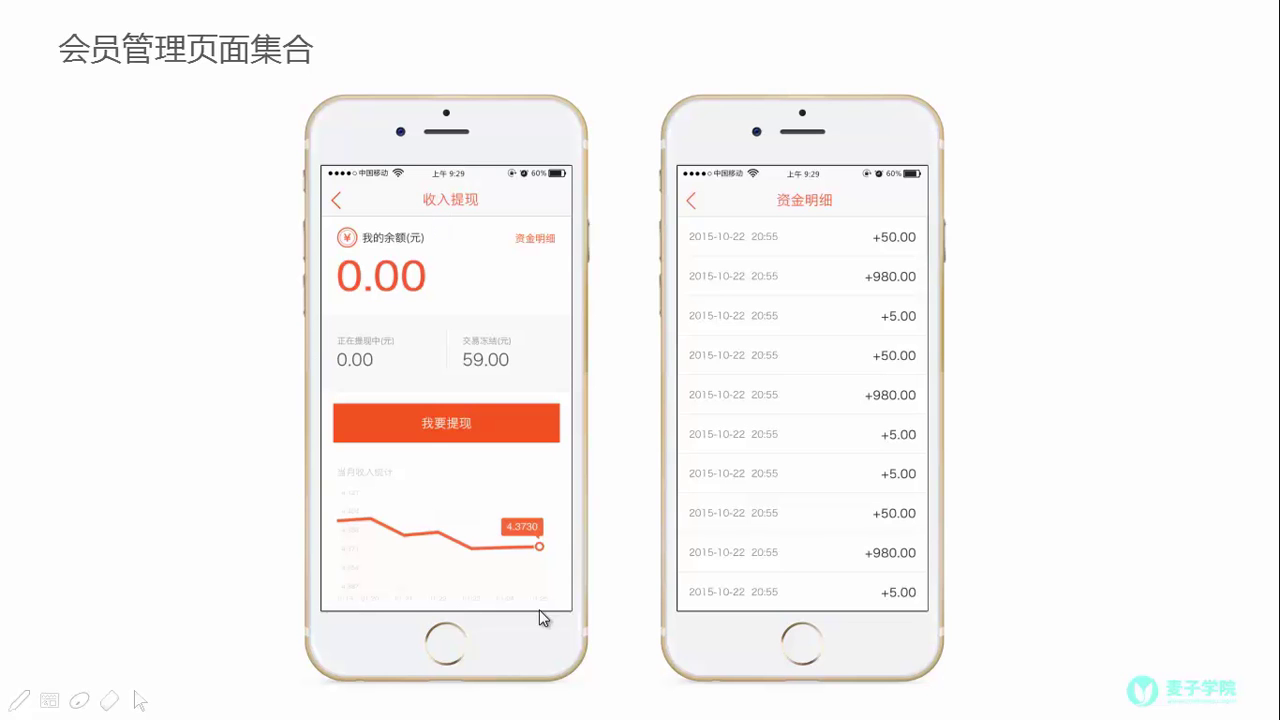
- Switch to Photoshop and create a 640 × 250 px rectangle shape on the page below the header
key("alt+Tab")
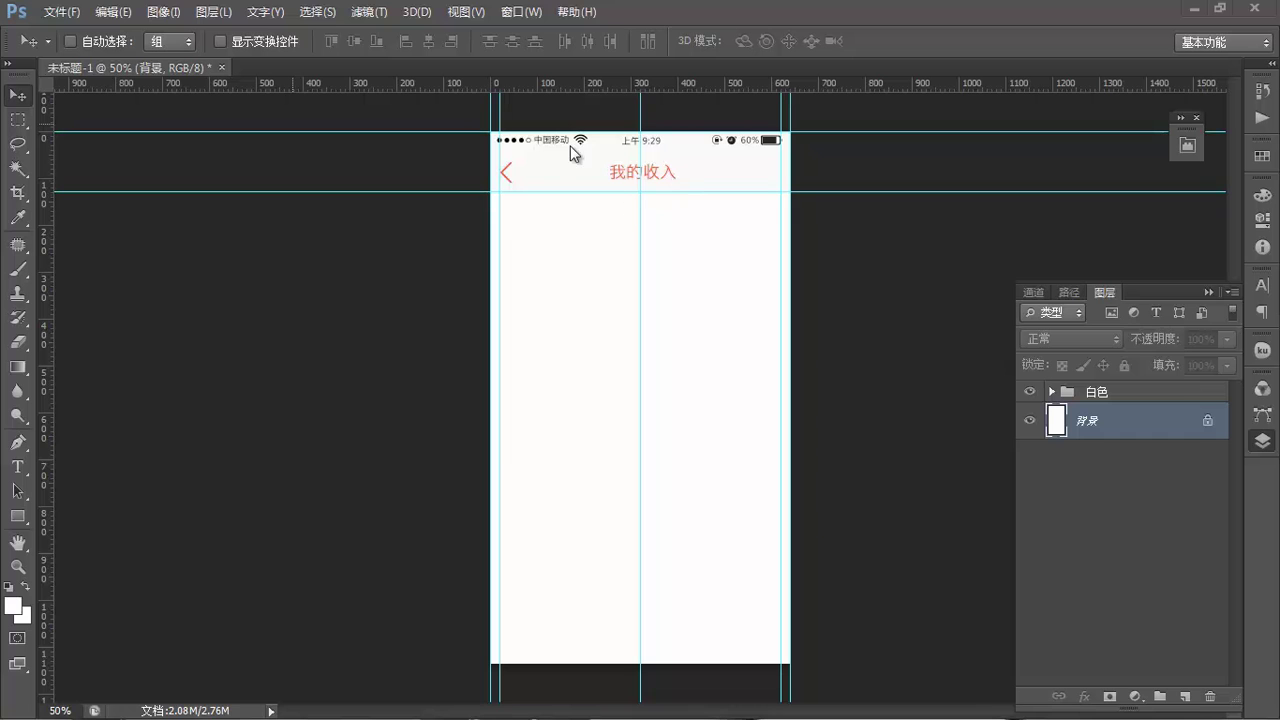
left_click_drag(21, 516, 68, 517)
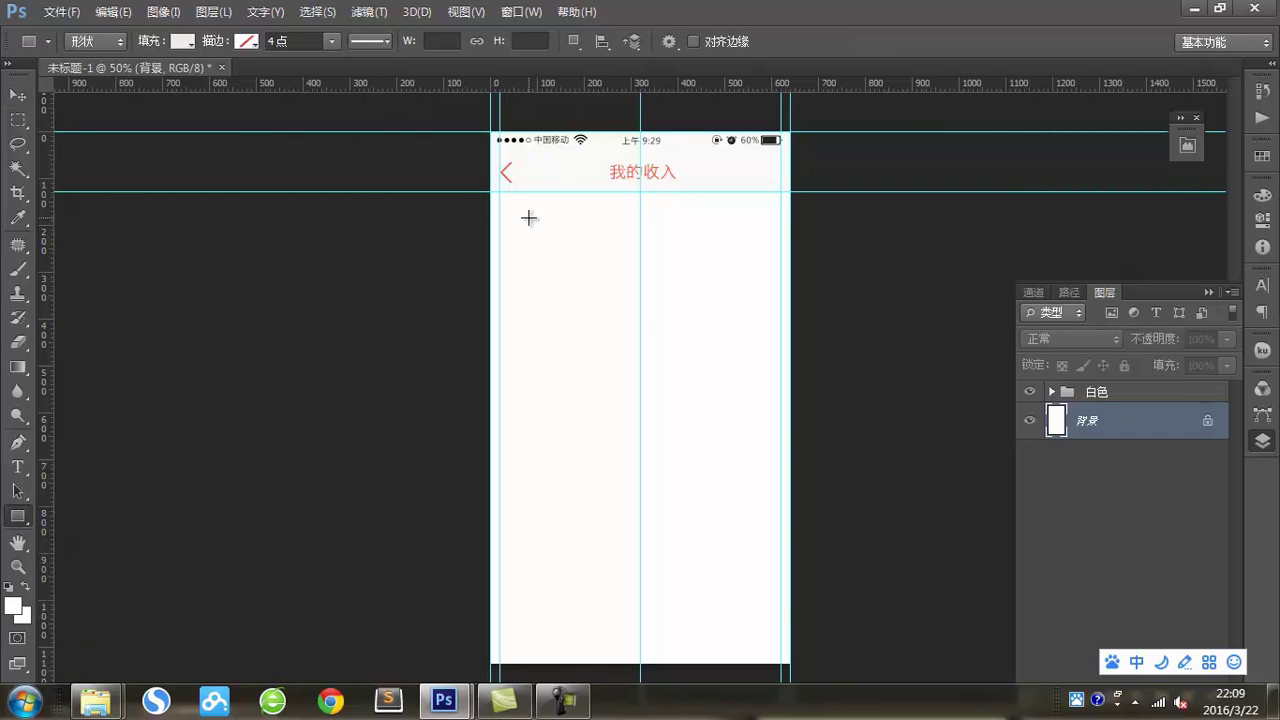
left_click(528, 217)
left_click_drag(578, 229, 588, 229)
type("640")
double_click(690, 228)
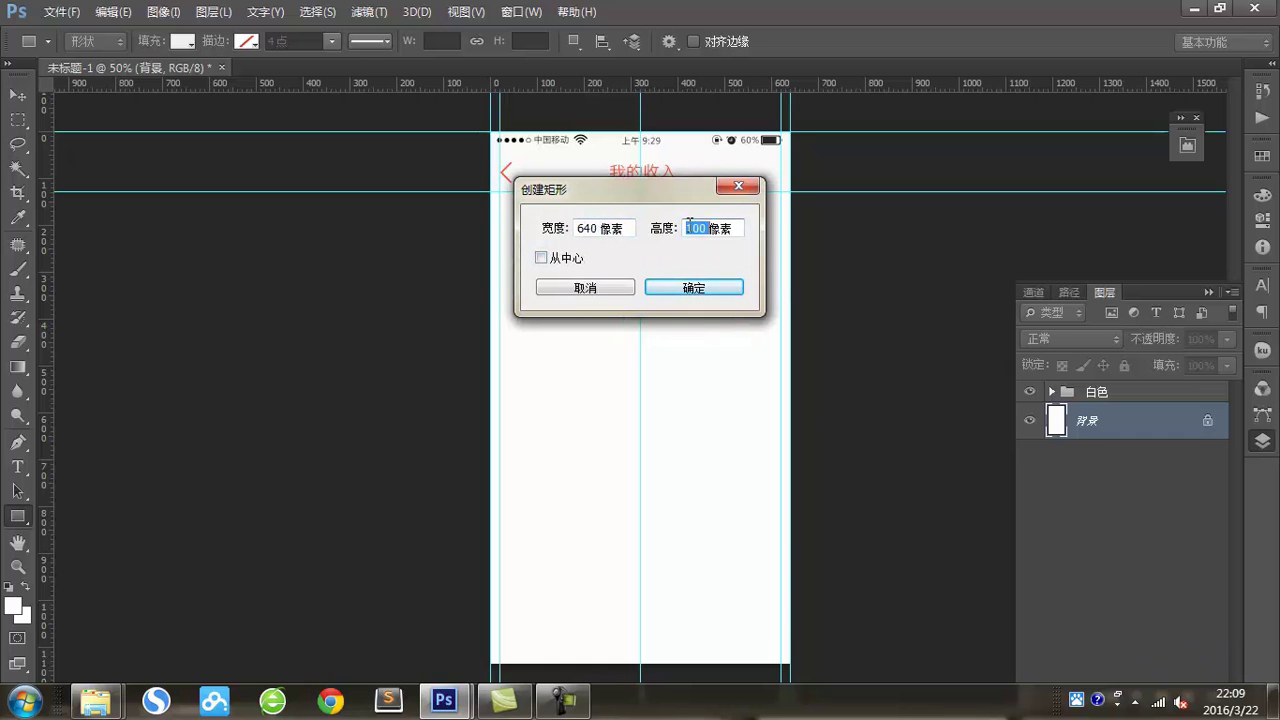
type("250")
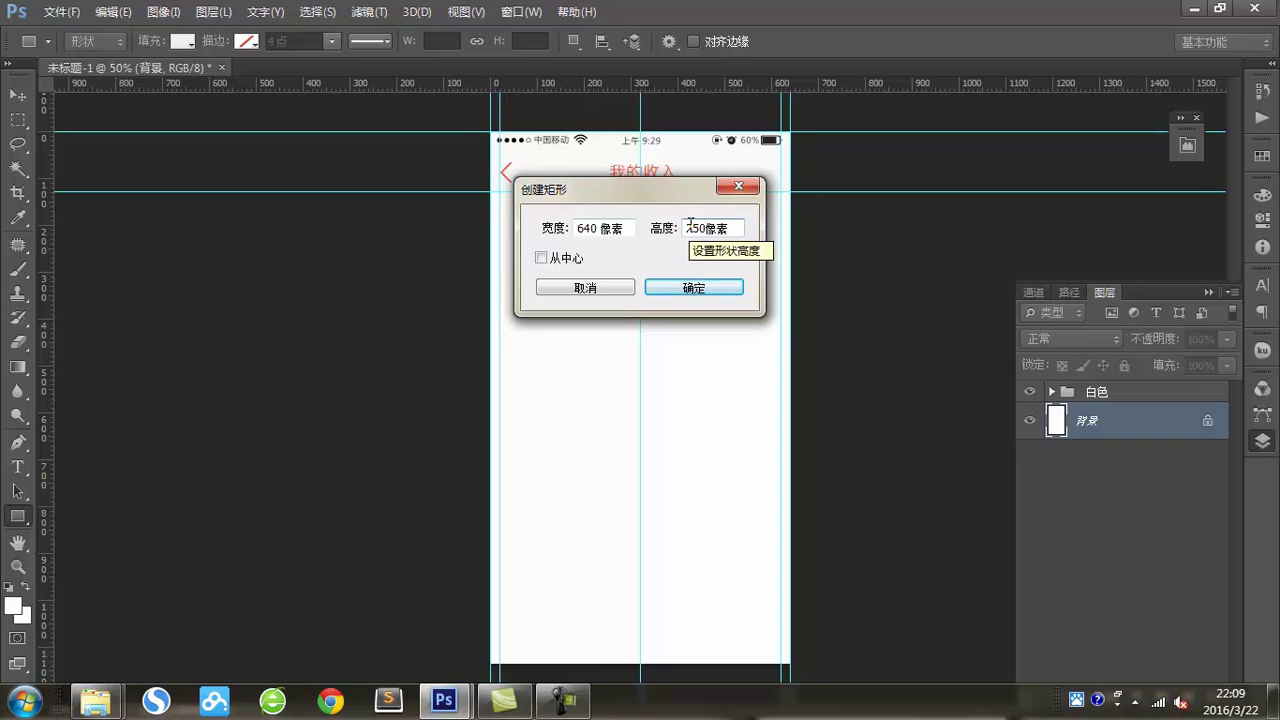
key("Return")
- Fill the rectangle white and place it directly beneath the header, with a horizontal guide along its lower edge
left_click(180, 42)
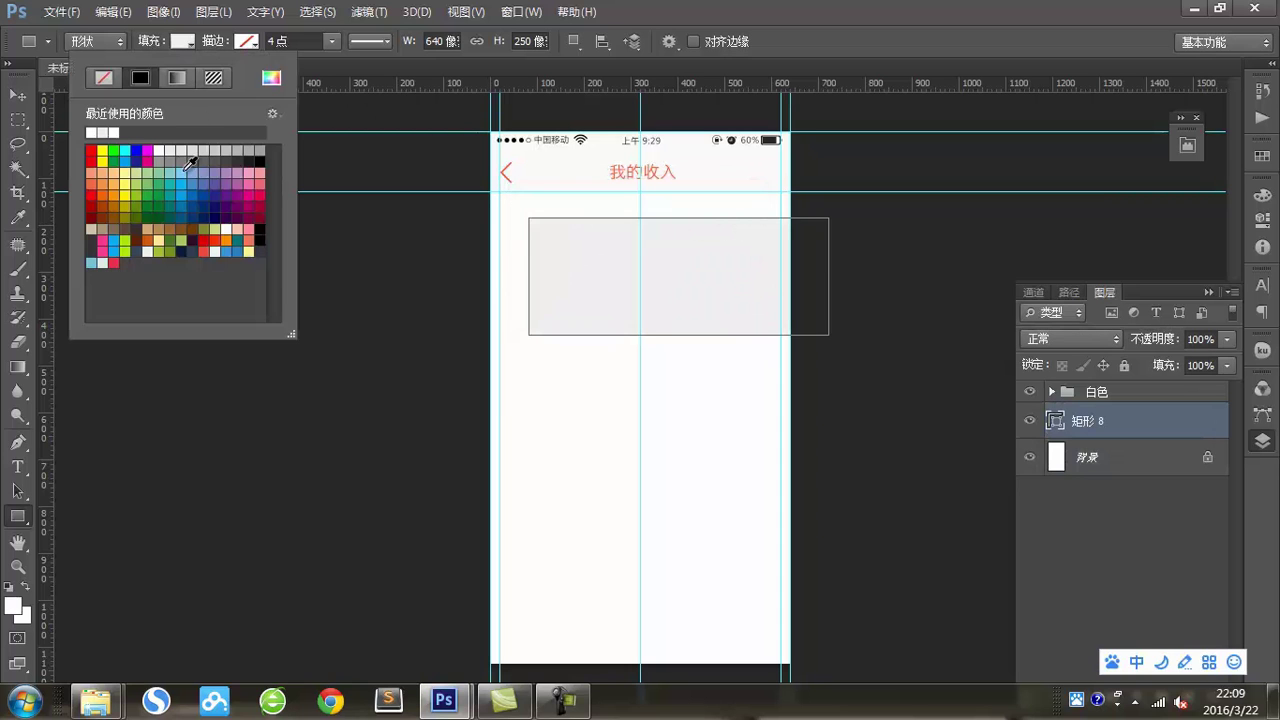
left_click(116, 130)
key("v")
left_click_drag(568, 285, 529, 257)
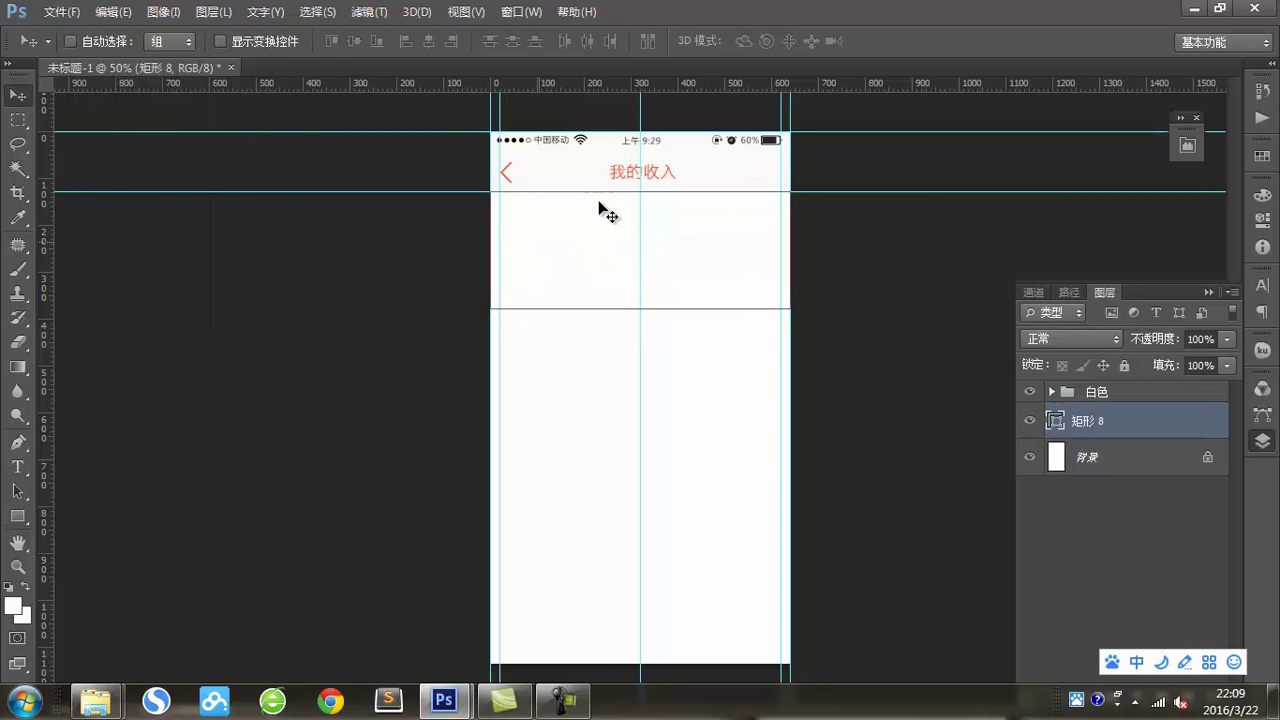
left_click_drag(664, 88, 686, 308)
- Add a 24 pt text label 我的余额 at the left margin of the section below the header
key("ctrl+plus")
scroll(691, 290, "up", 3)
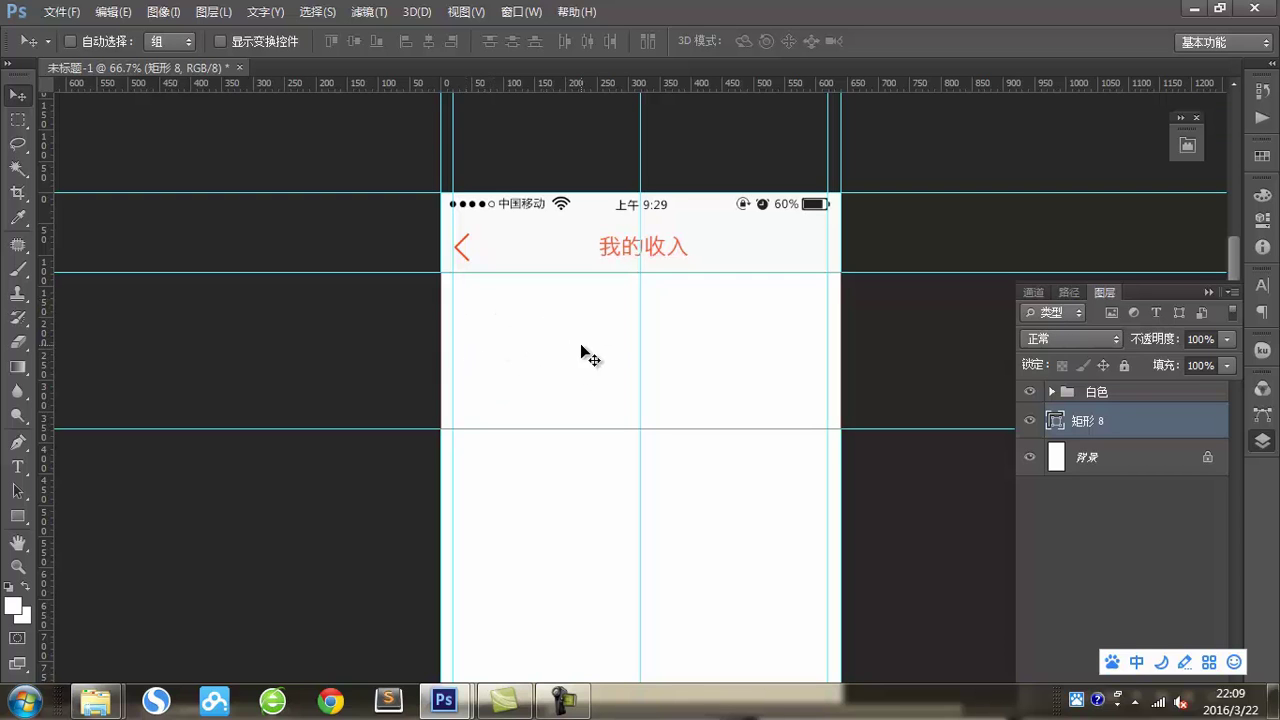
key("t")
left_click(1095, 392)
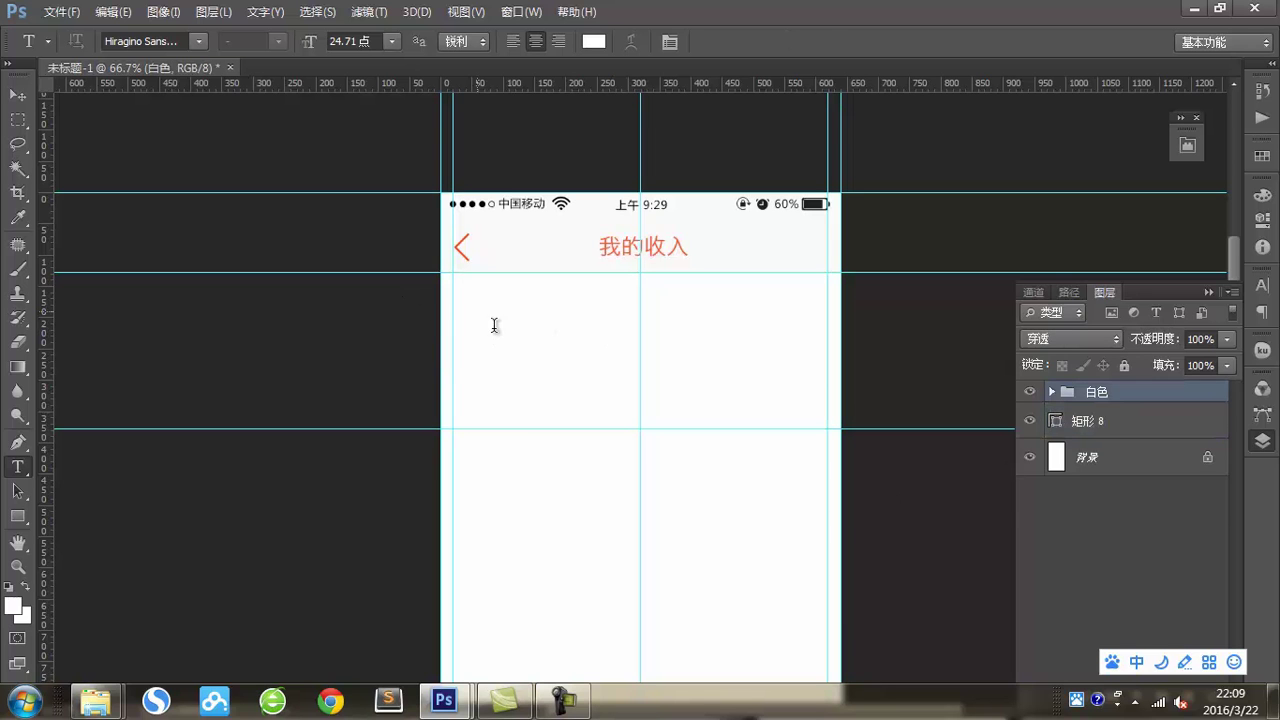
left_click(486, 323)
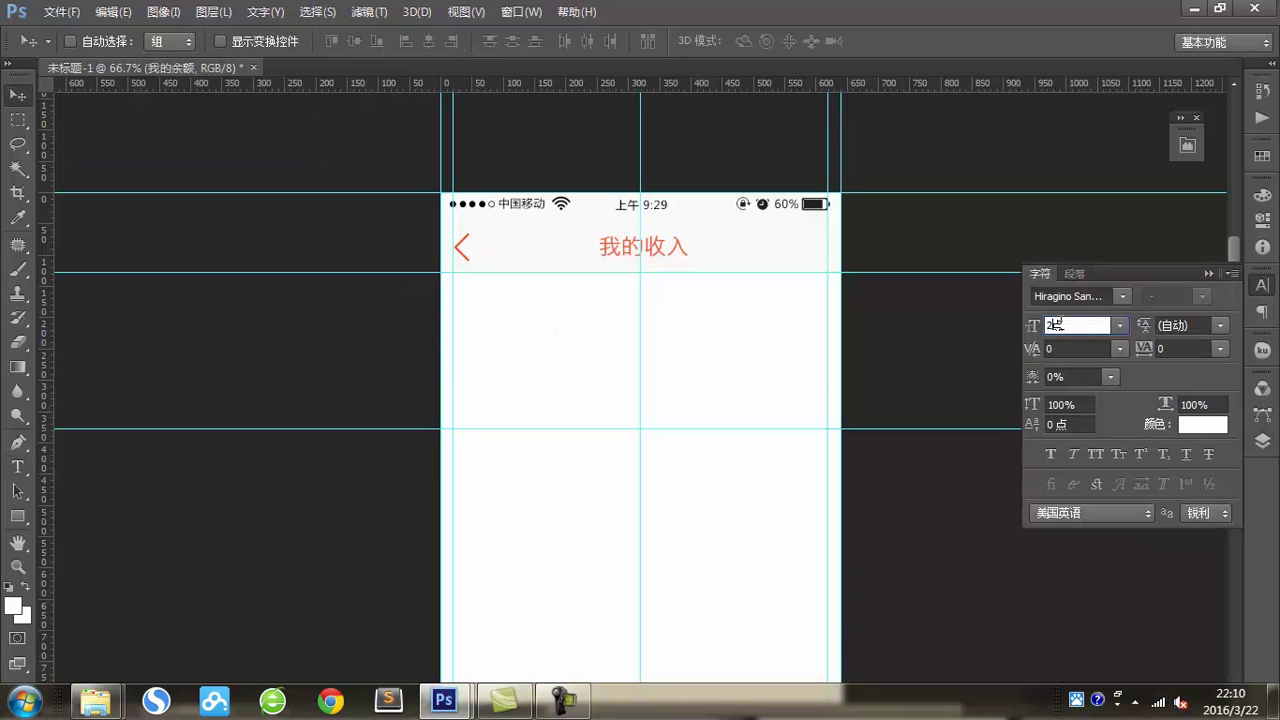
type("24")
key("Return")
- Set the 我的余额 label's text colour to grey #999999
left_click(1200, 424)
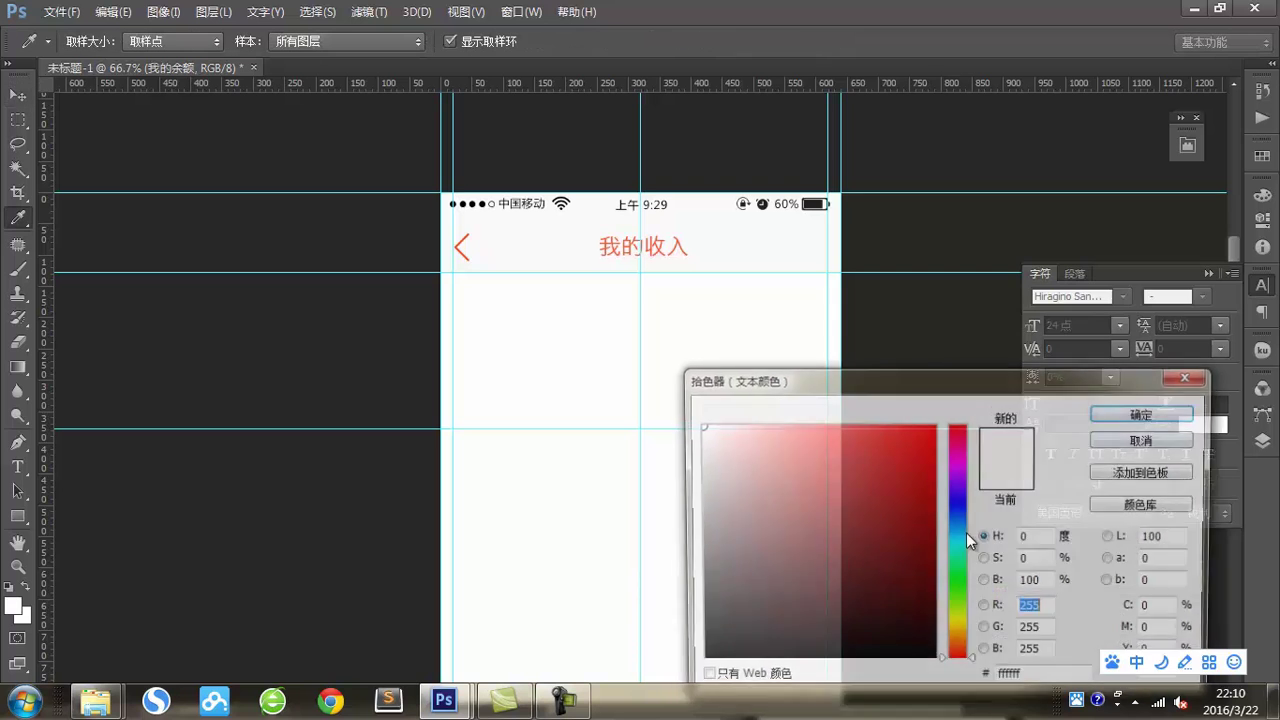
left_click_drag(981, 381, 995, 235)
double_click(1050, 526)
key("Return")
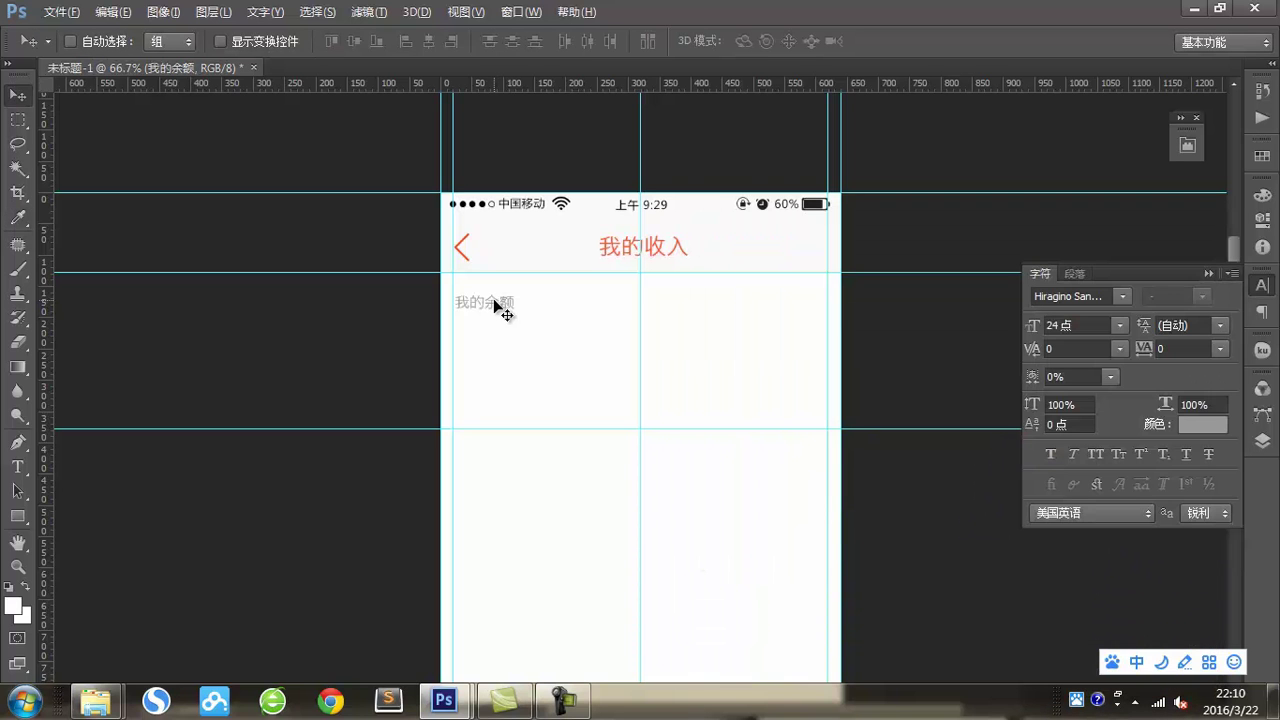
- Duplicate the 我的余额 label to the right margin guide and change the copy's text to 资金明显
left_click_drag(490, 298, 866, 310)
left_click(18, 466)
type("资金明显")
key("ctrl+Return")
key("v")
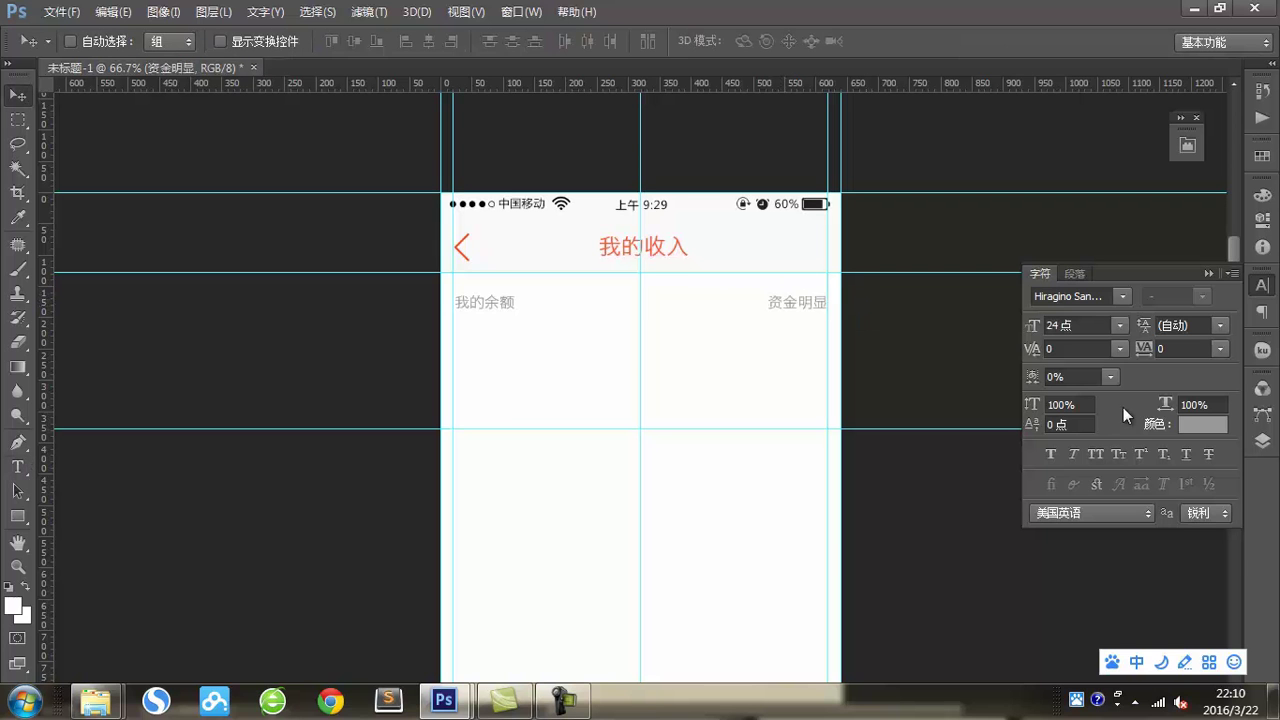
- Recolour the 资金明显 label with the orange-red sampled from the 我的收入 title
left_click(1227, 432)
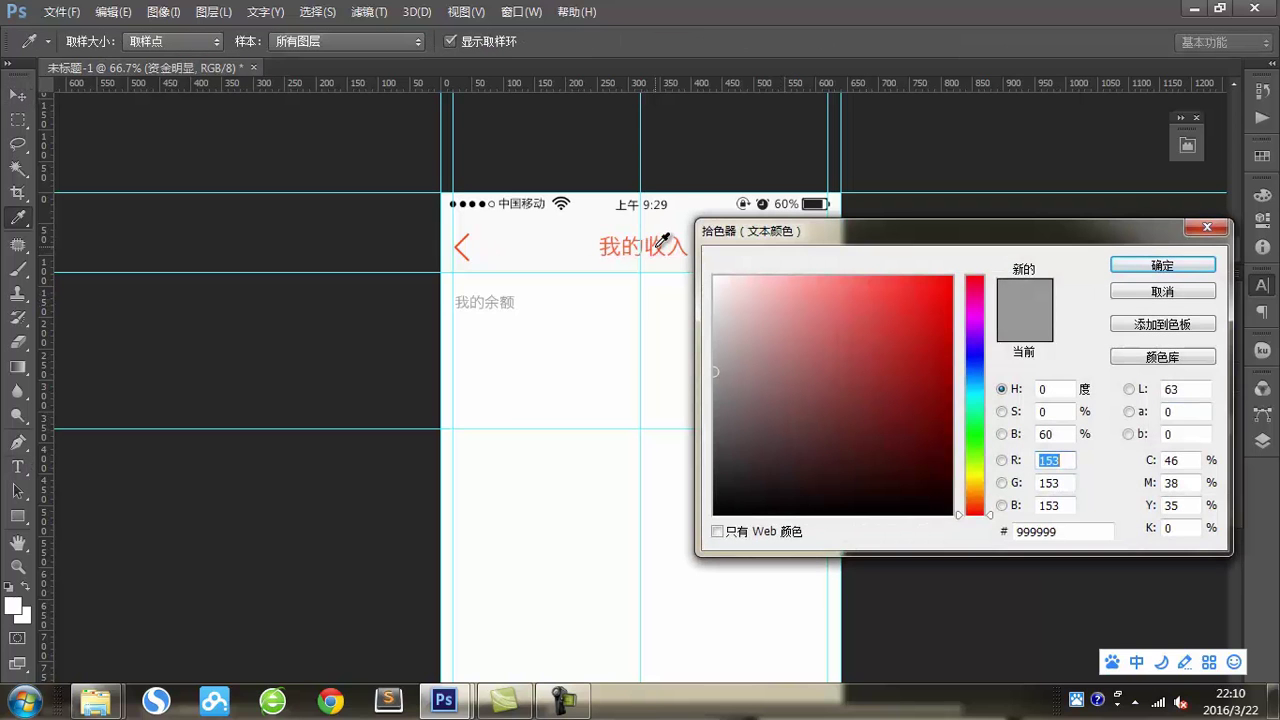
left_click(665, 238)
key("ctrl+plus")
key("Return")
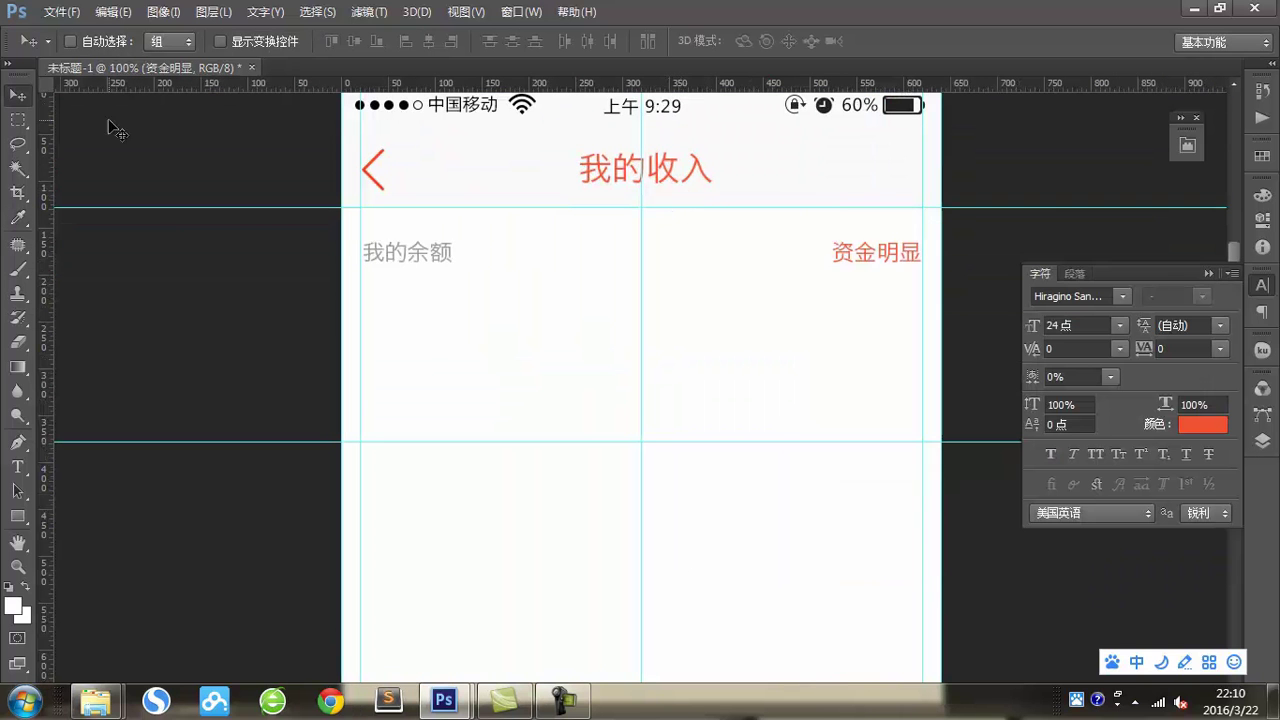
- Nudge the 资金明显 label left of the margin guide and add a small right-pointing arrow beside it with the Rounded Rectangle tool
key("ctrl+minus")
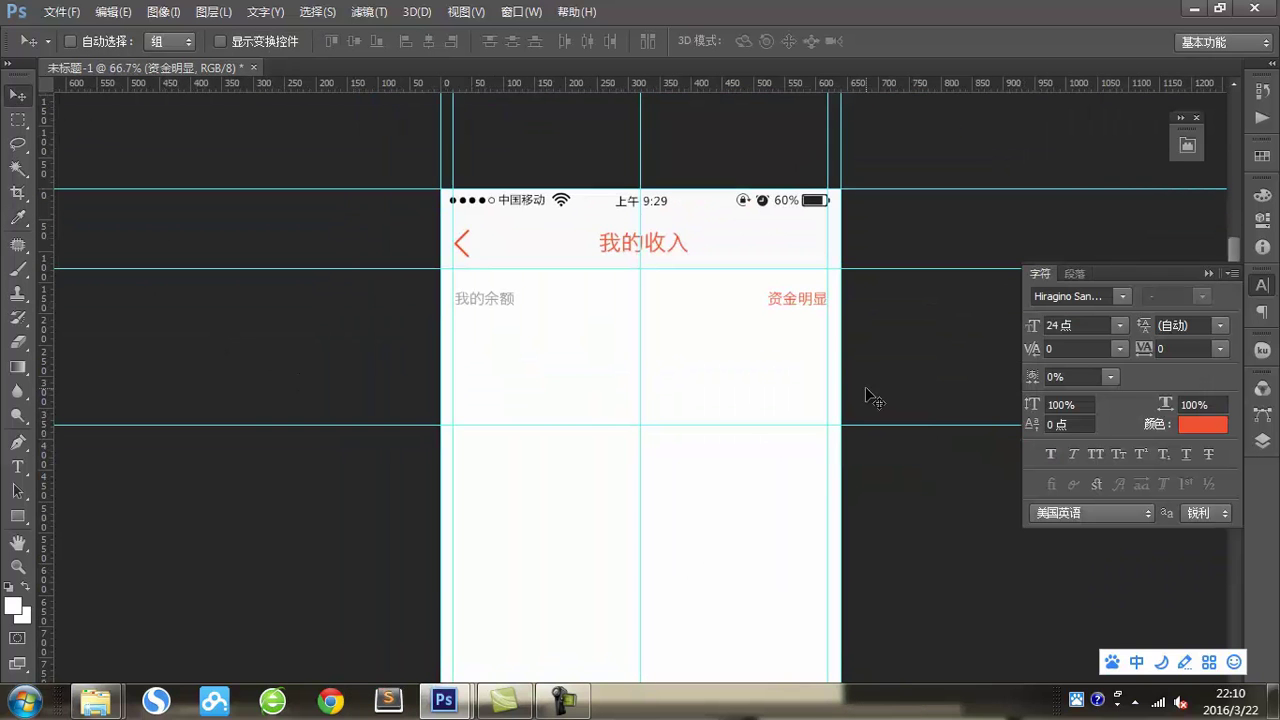
key("ctrl+plus")
key("ctrl+plus")
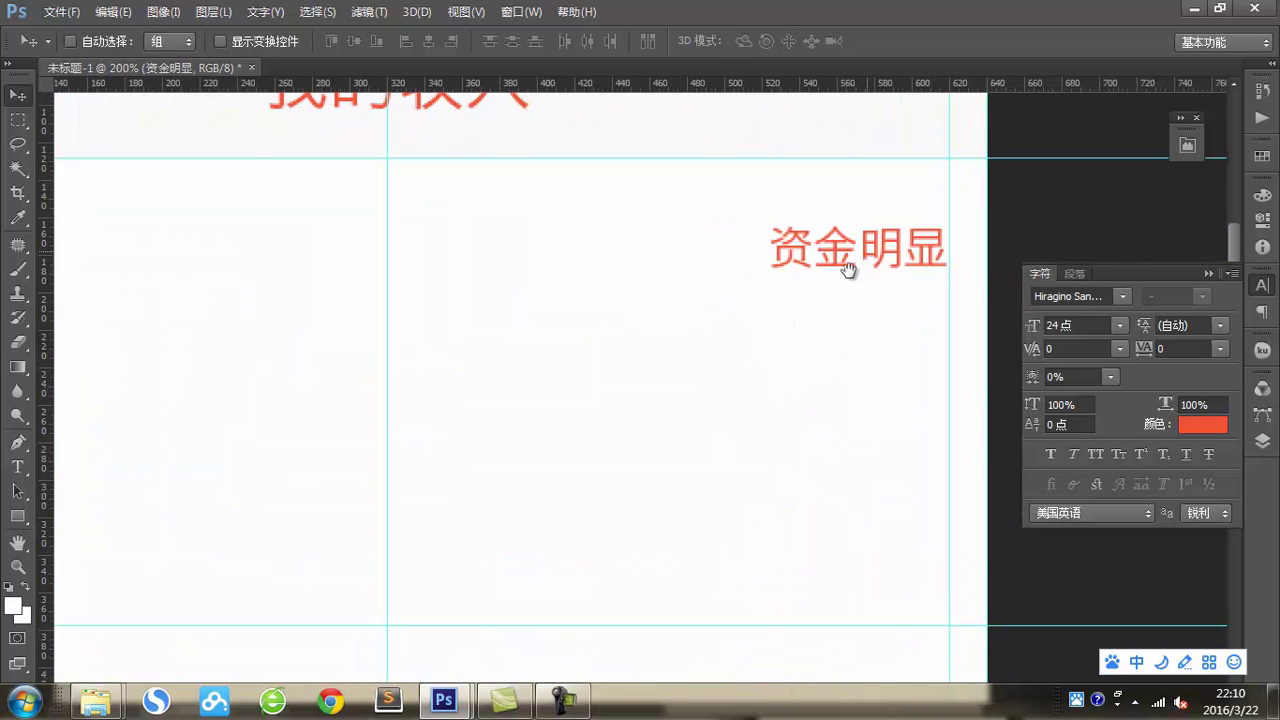
key("ctrl+plus")
key("shift+Left")
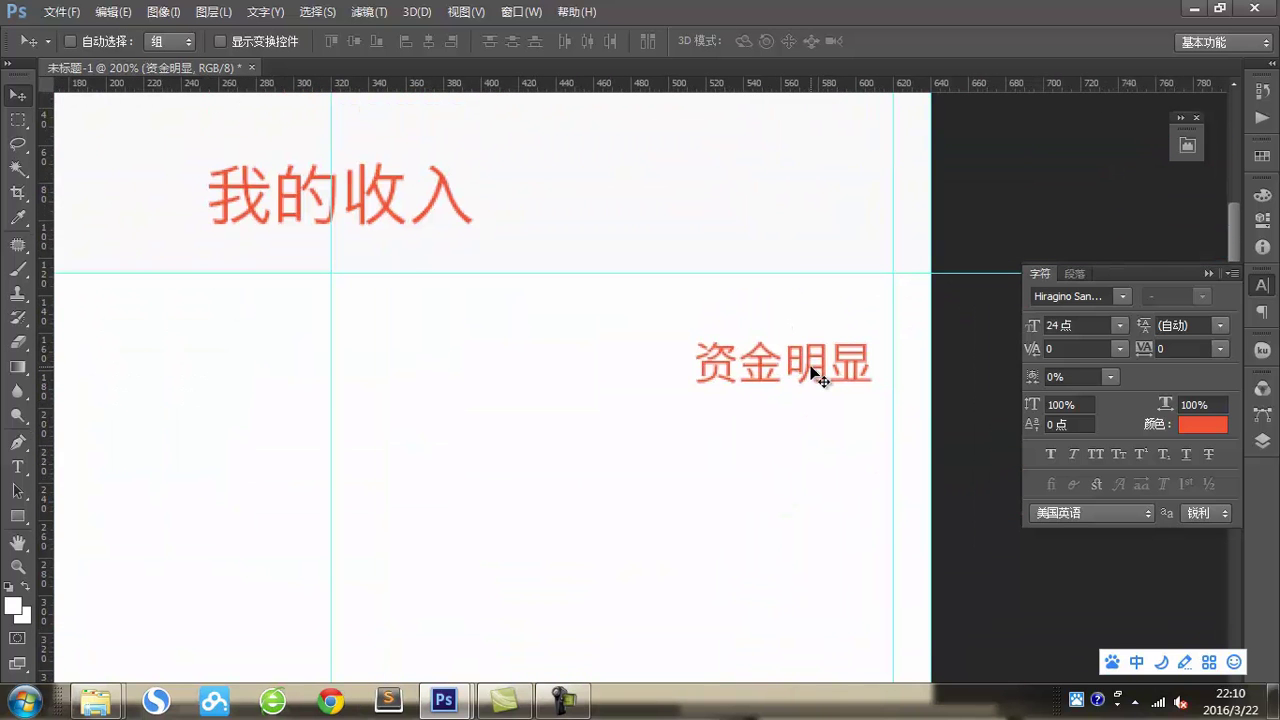
left_click_drag(18, 516, 69, 528)
left_click(69, 528)
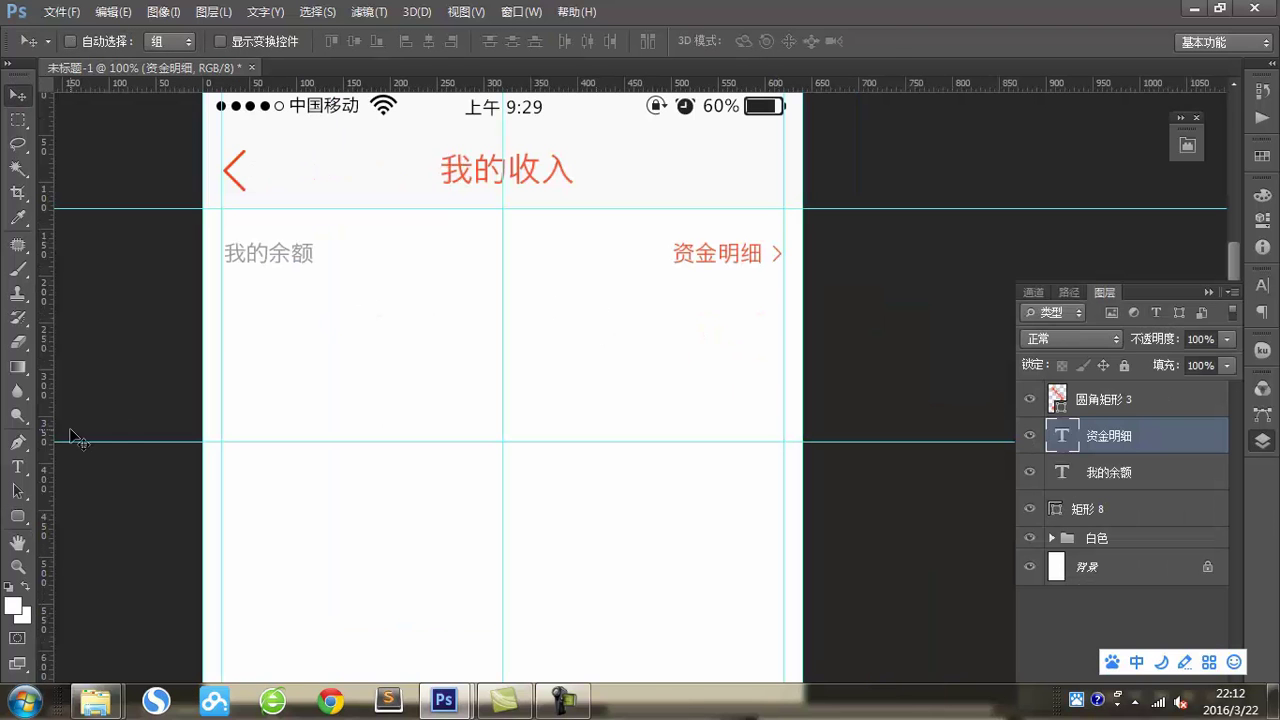
- Add the amount text 0.00 beneath the 我的余额 label
left_click(17, 467)
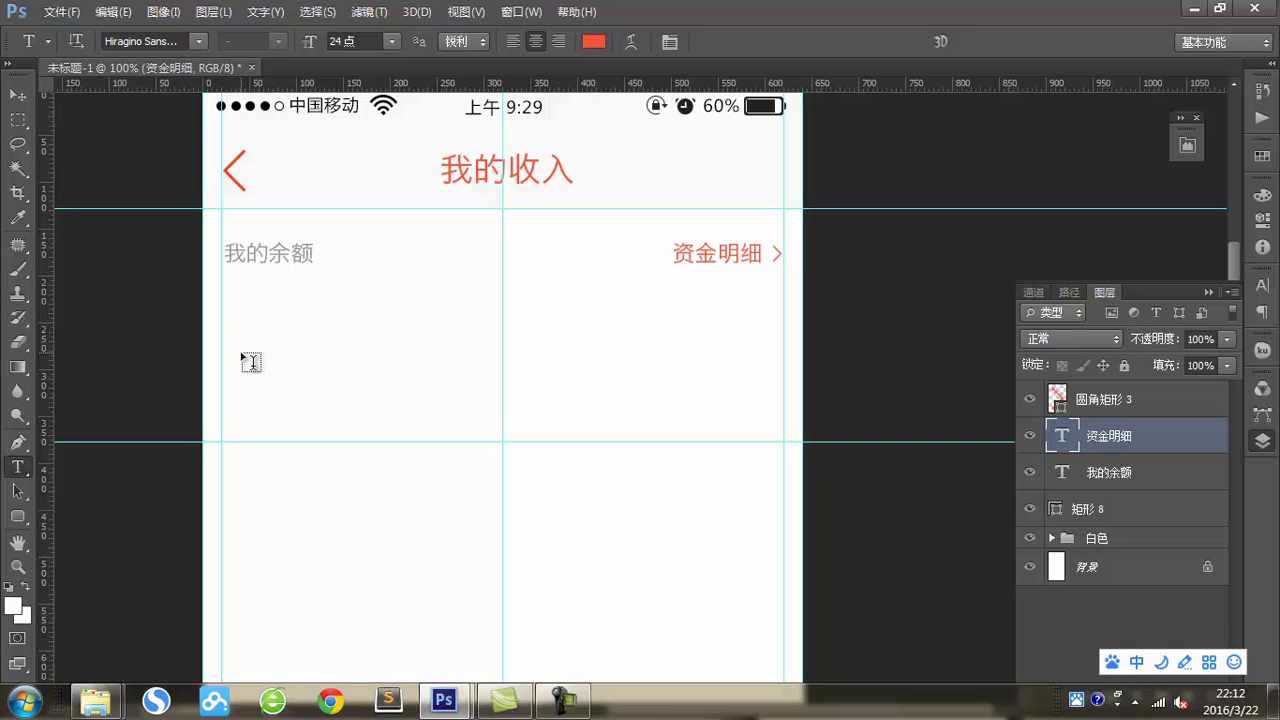
left_click(265, 342)
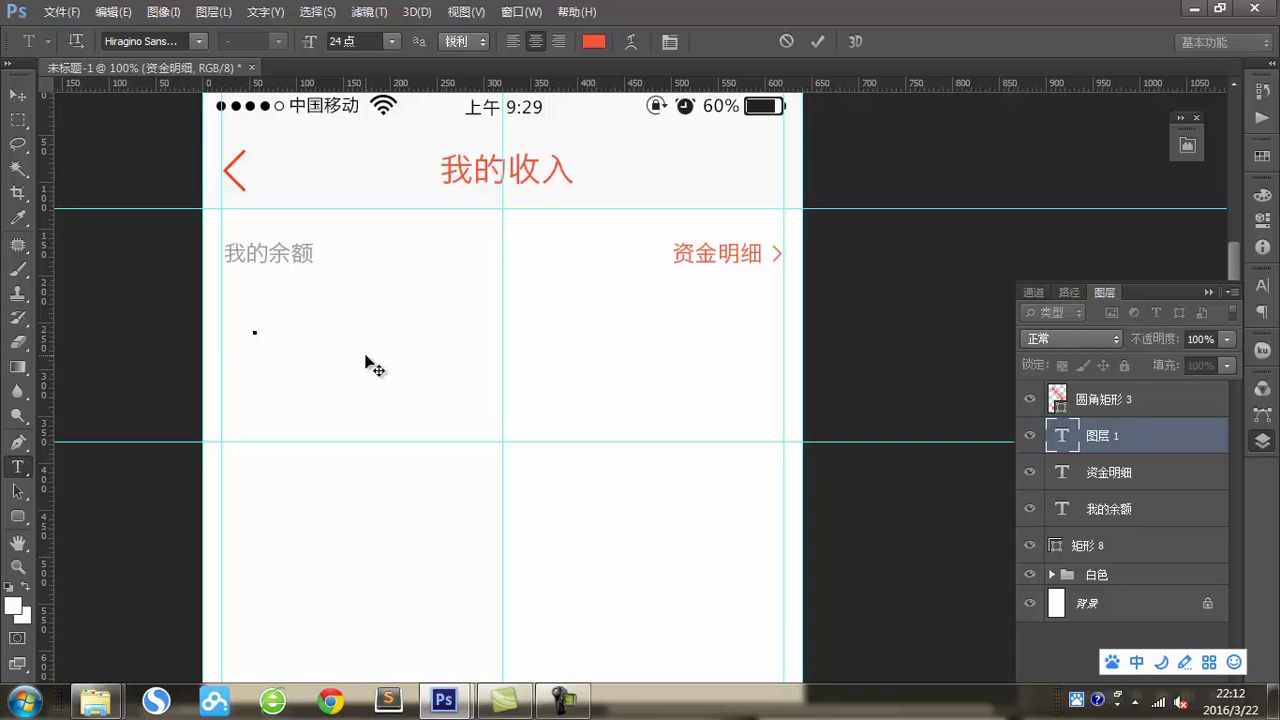
type("0.000")
key("BackSpace")
key("ctrl+Return")
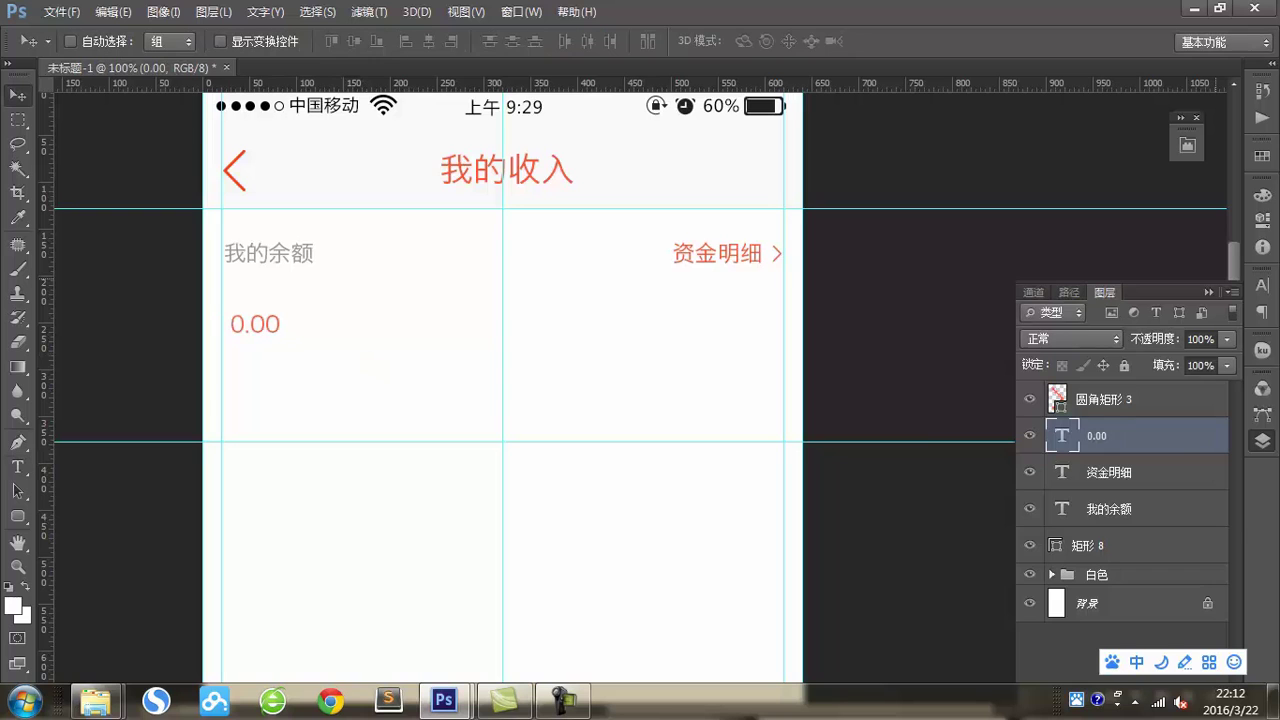
- Apply faux bold to the balance amount and set its font size to 100 pt
left_click(1262, 285)
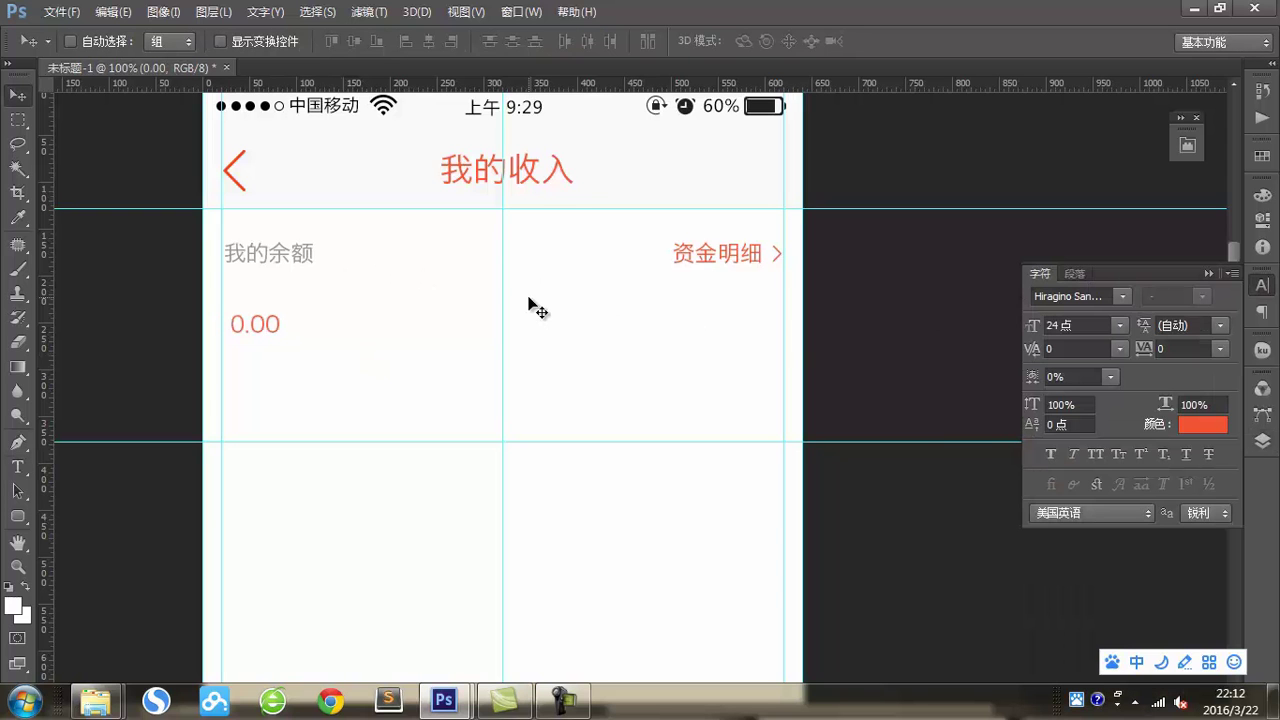
left_click(1053, 454)
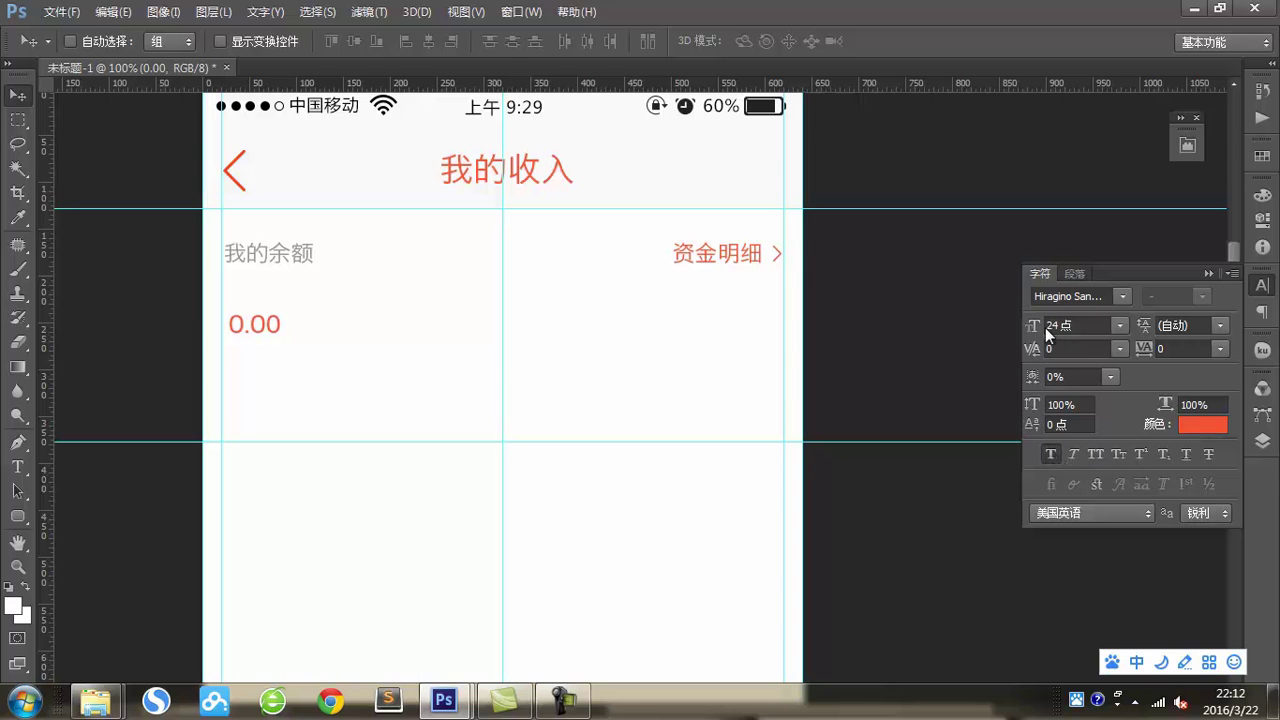
left_click(1051, 322)
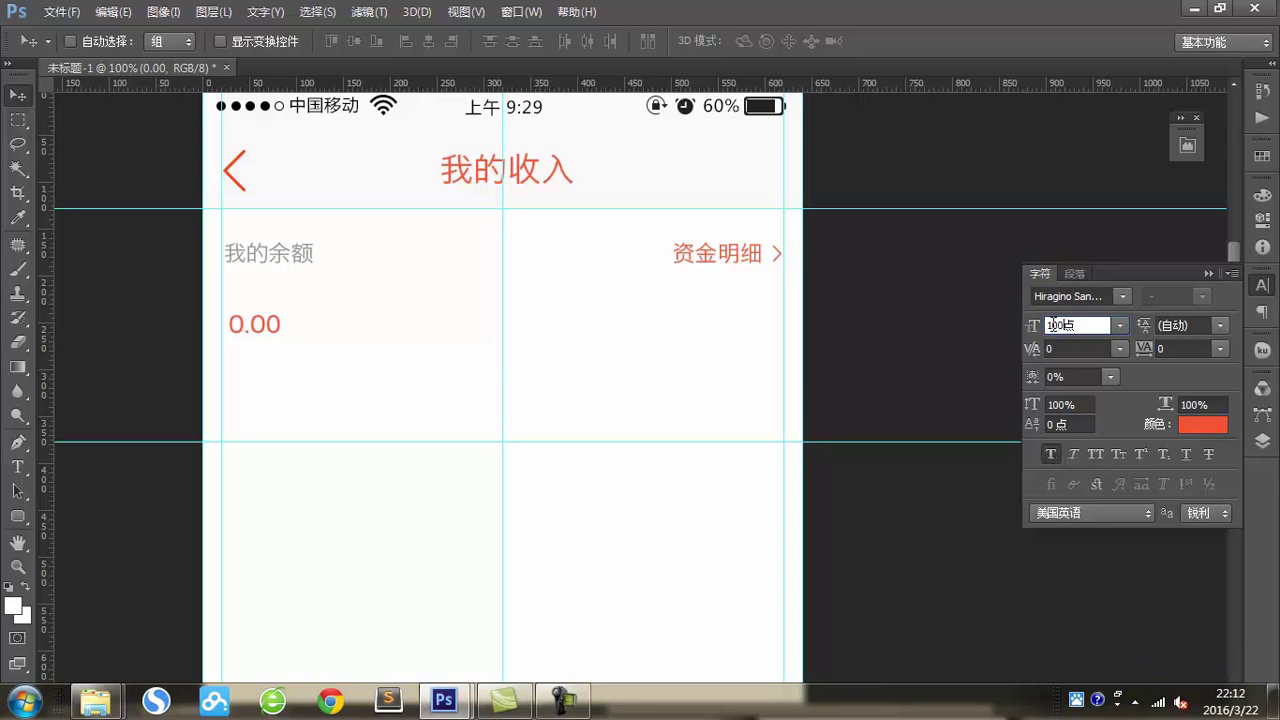
key("Return")
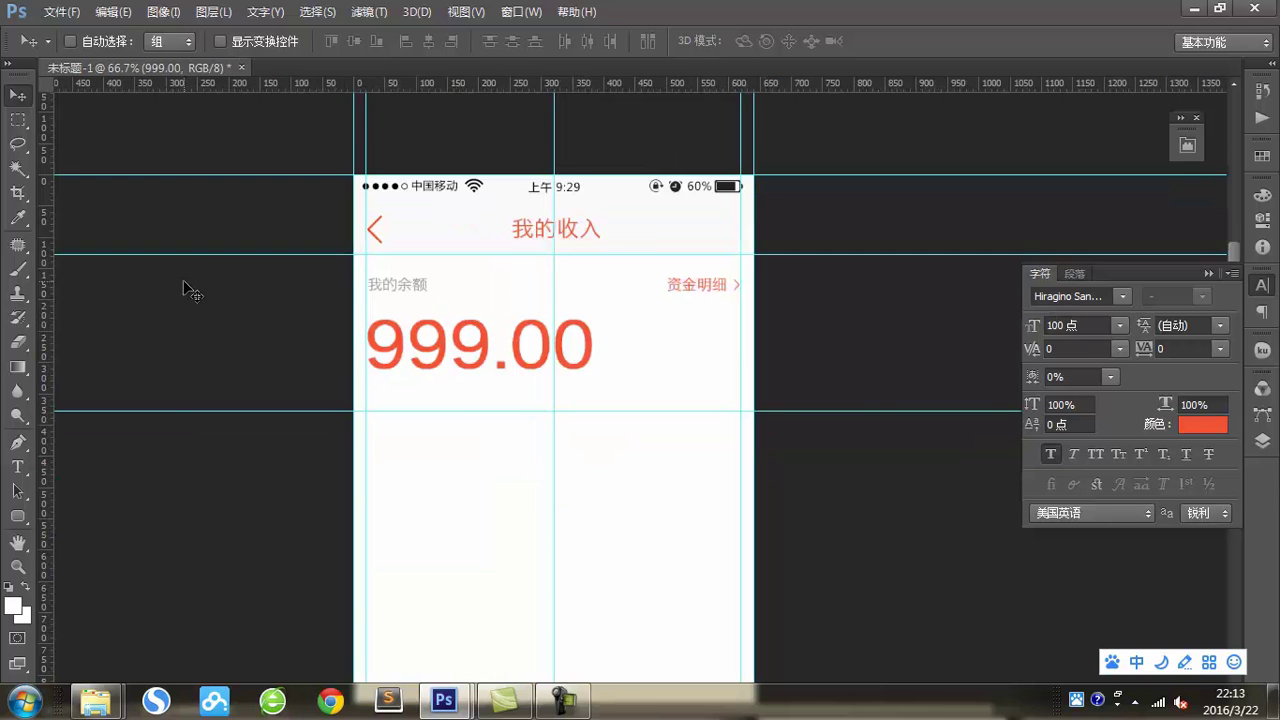
- Draw a full-width light grey rectangle, 640 px wide, directly below the lower guide and set its height to 200 px
scroll(300, 280, "down", 1)
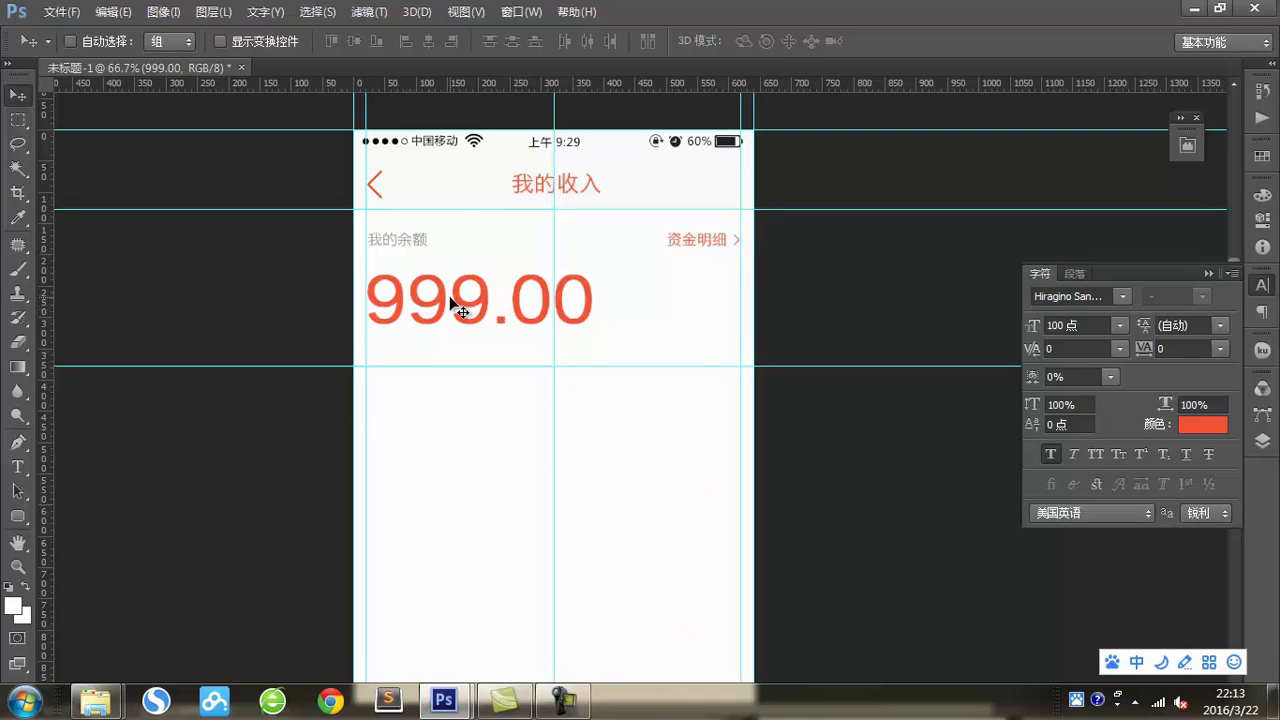
scroll(545, 360, "down", 2)
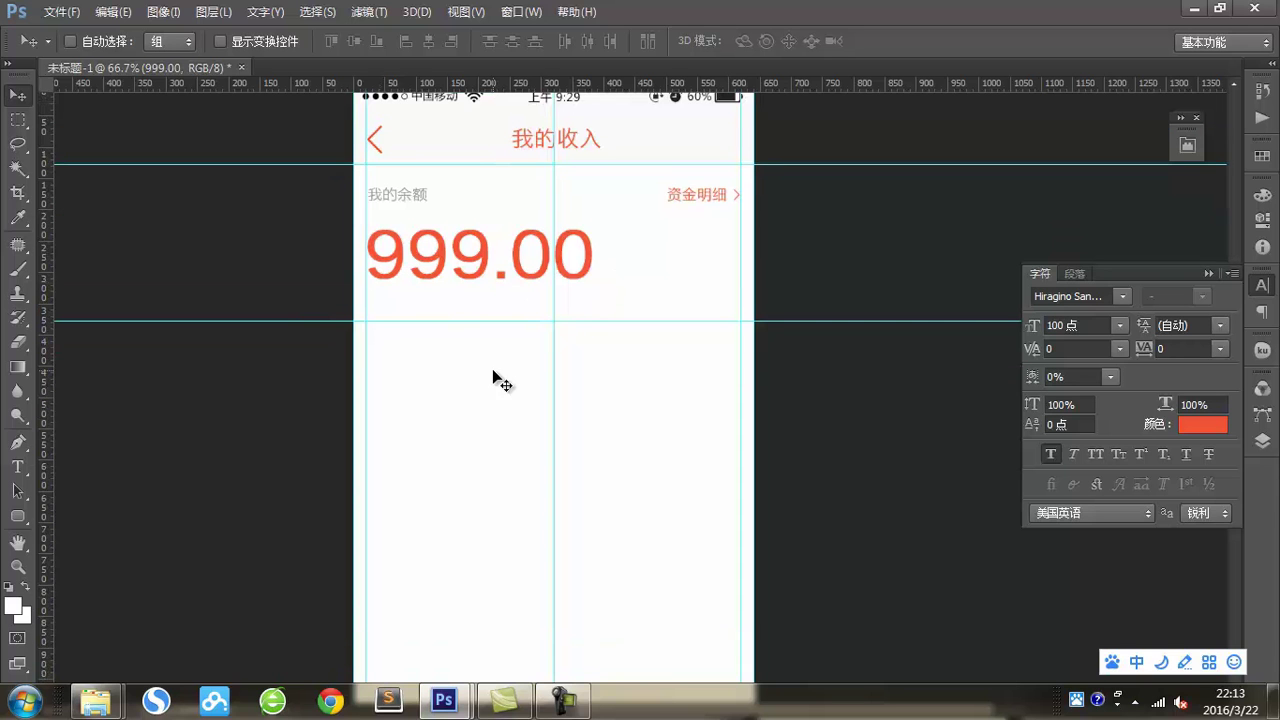
left_click(18, 516)
left_click(97, 512)
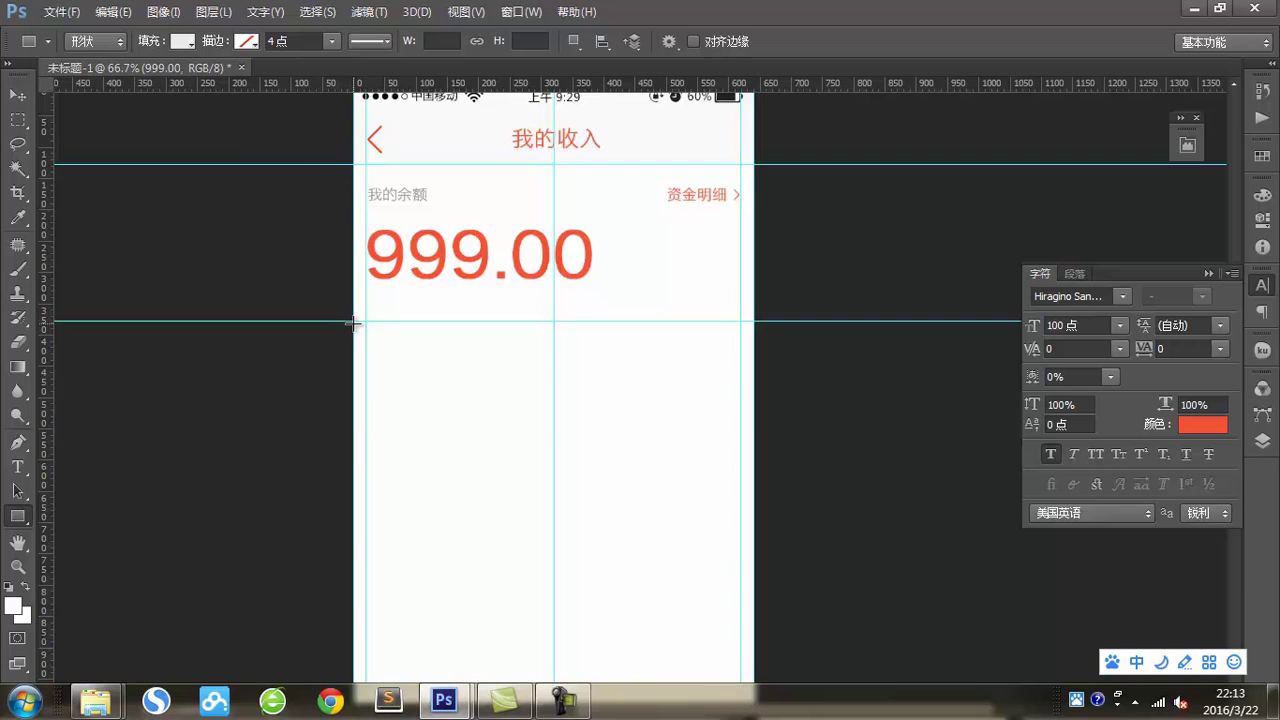
left_click_drag(354, 321, 749, 452)
left_click(530, 41)
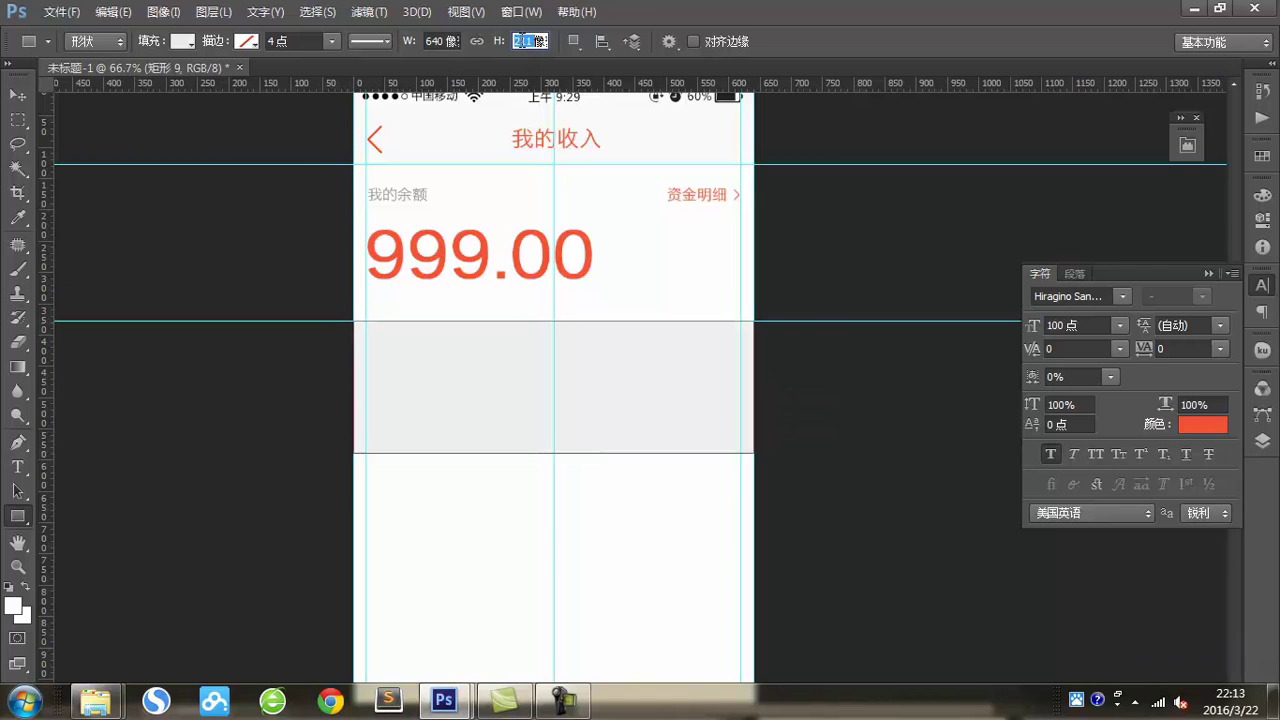
type("200")
key("Return")
- Create a 1 × 50 px vertical divider rectangle near the centre guide inside the grey block
key("t")
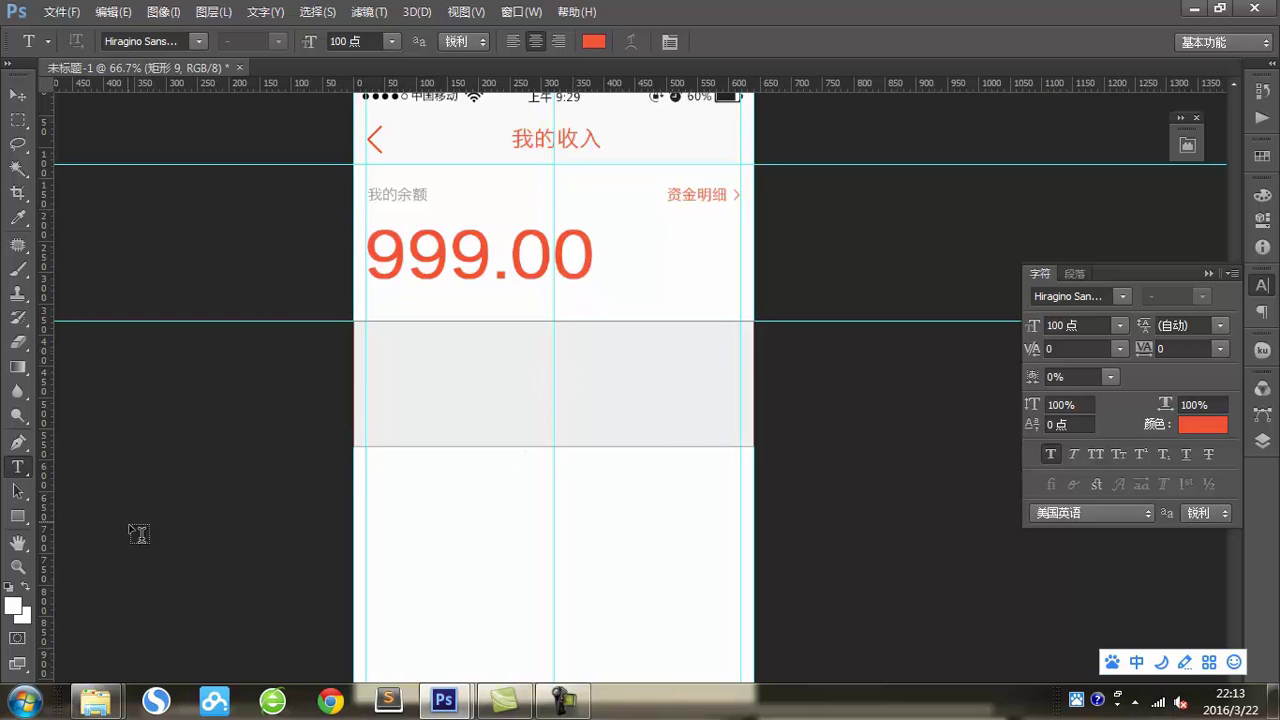
left_click_drag(17, 516, 64, 515)
left_click(64, 515)
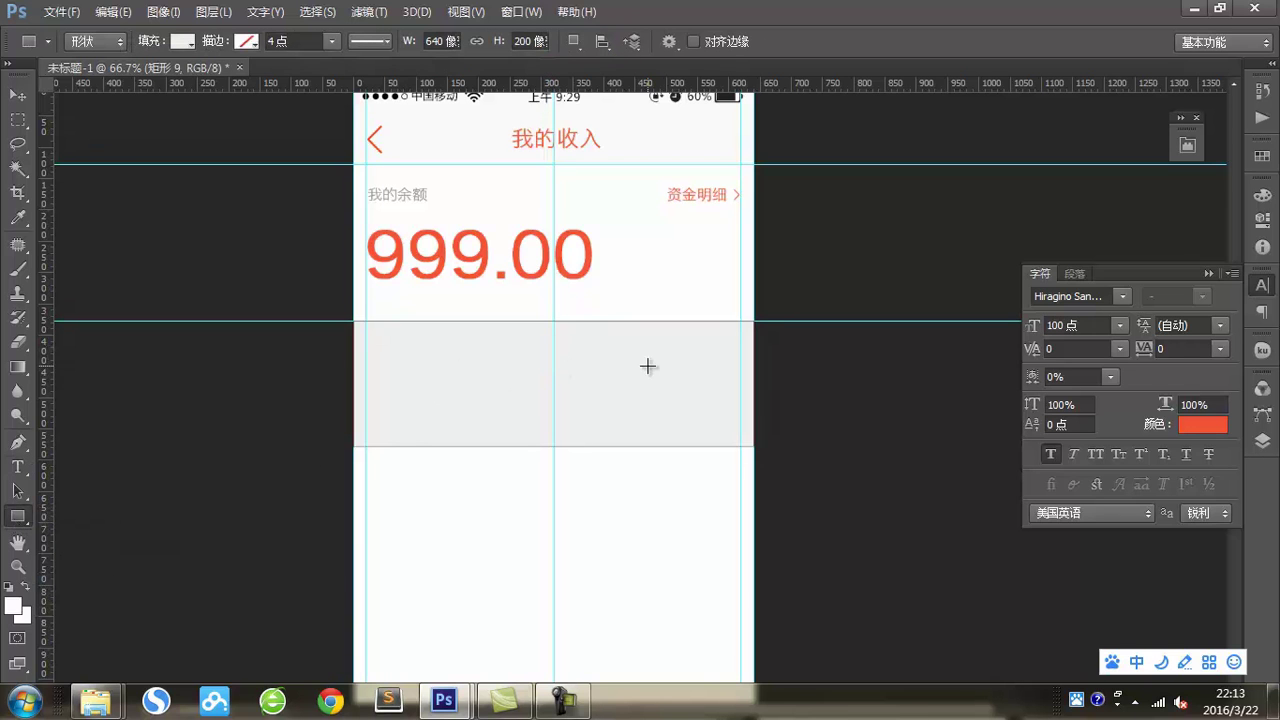
left_click(560, 357)
type("1像素")
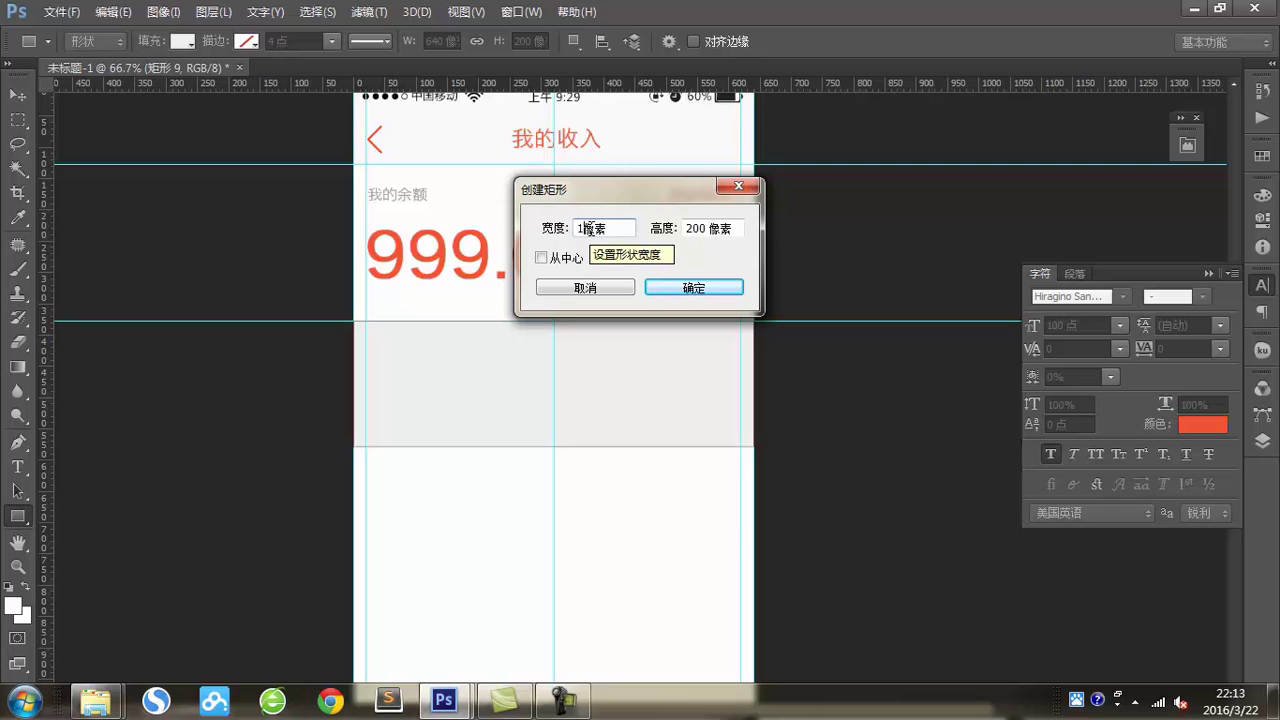
double_click(689, 228)
type("50")
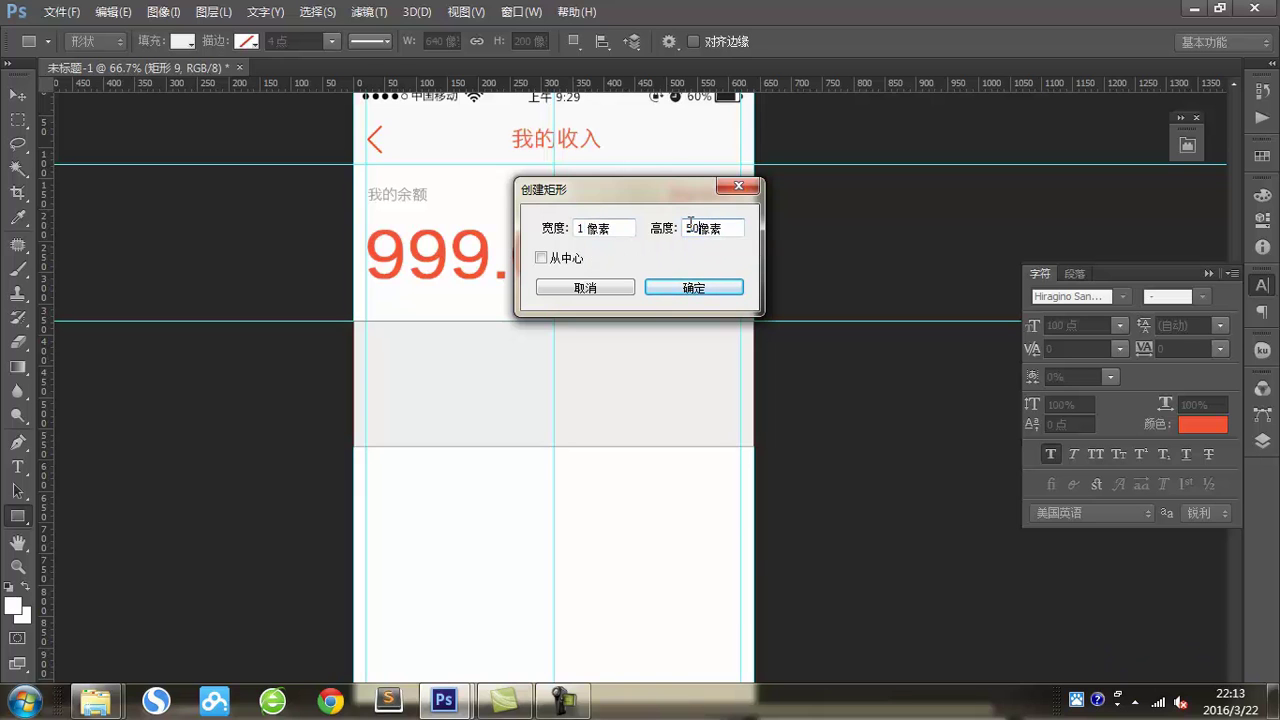
key("Return")
- Set the vertical divider's fill colour to #dedede
left_click(182, 41)
left_click(271, 77)
double_click(1060, 531)
type("dedede")
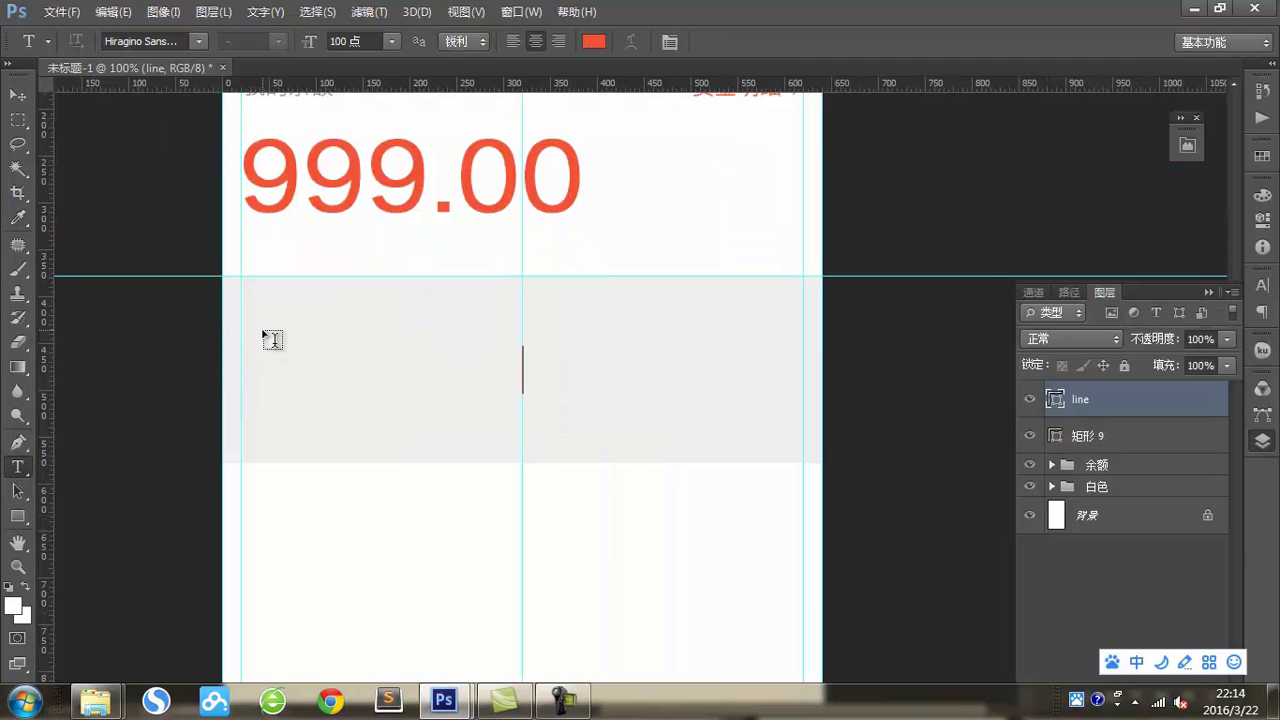
- Add the text label 正在提现中 at 24 pt in the left column of the grey block
left_click(253, 336)
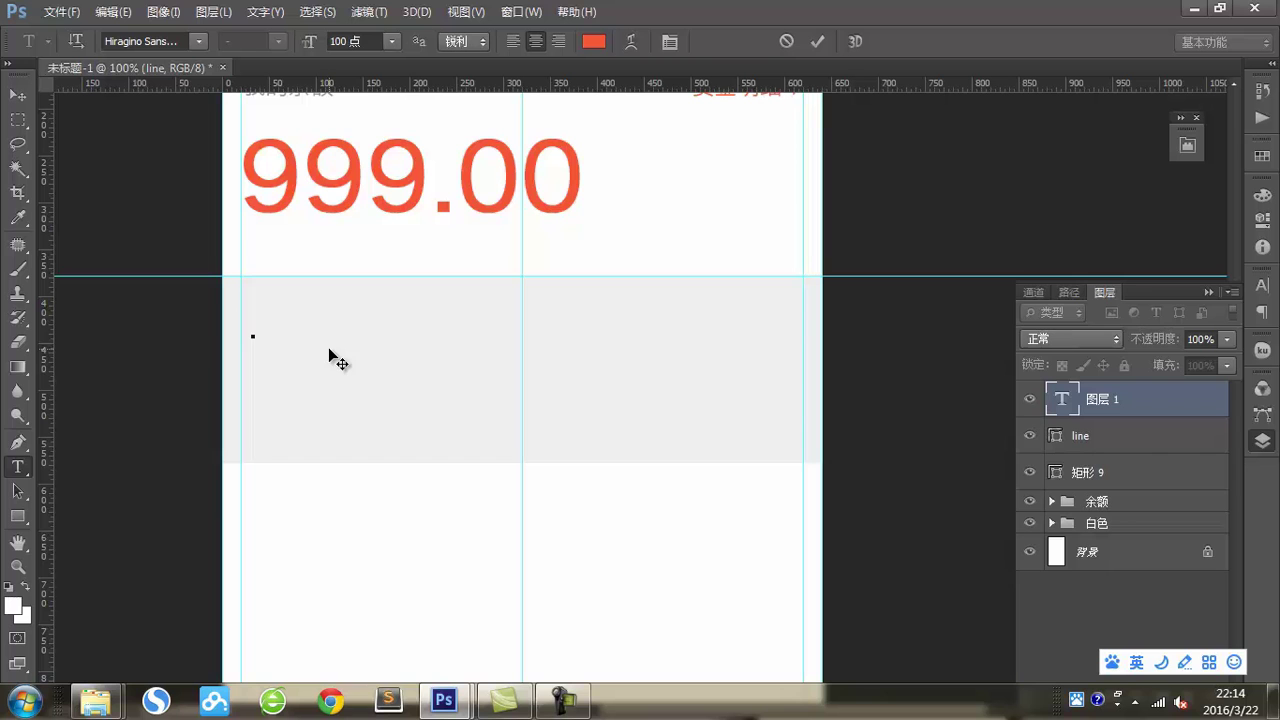
type("zh")
key("BackSpace")
key("BackSpace")
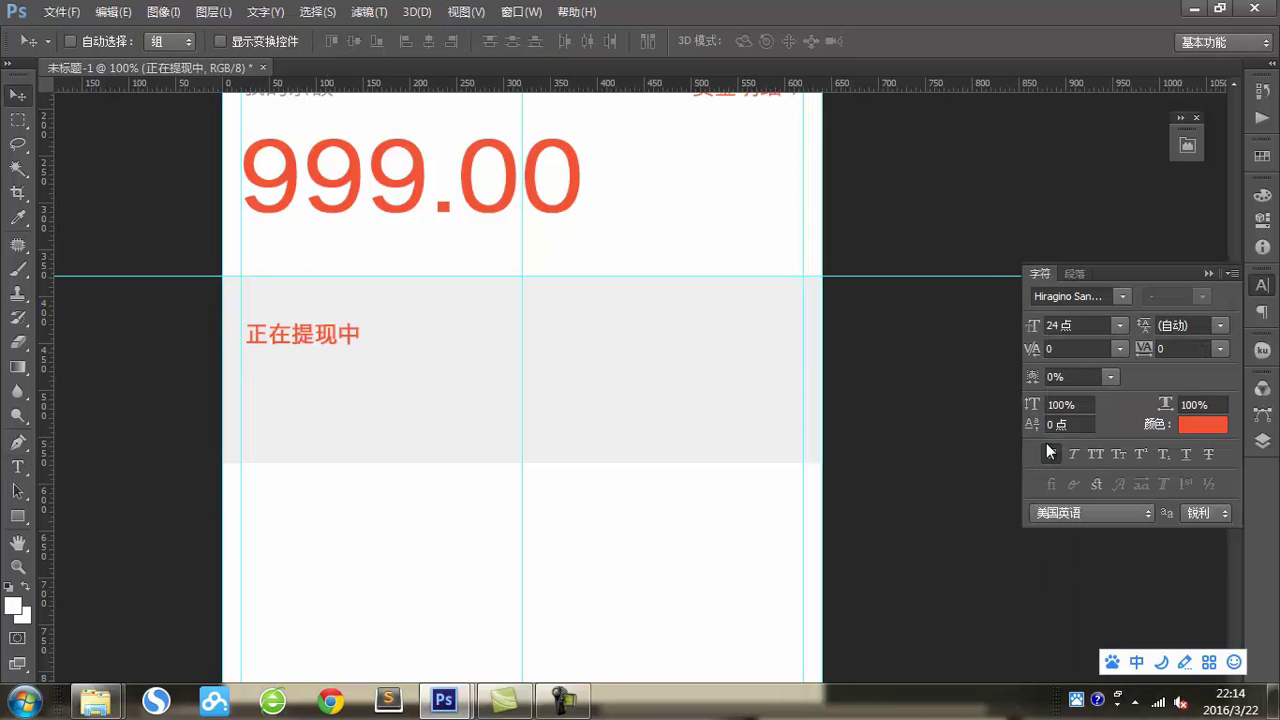
- Remove faux bold from the 正在提现中 label and set its text colour to #999
left_click(1050, 325)
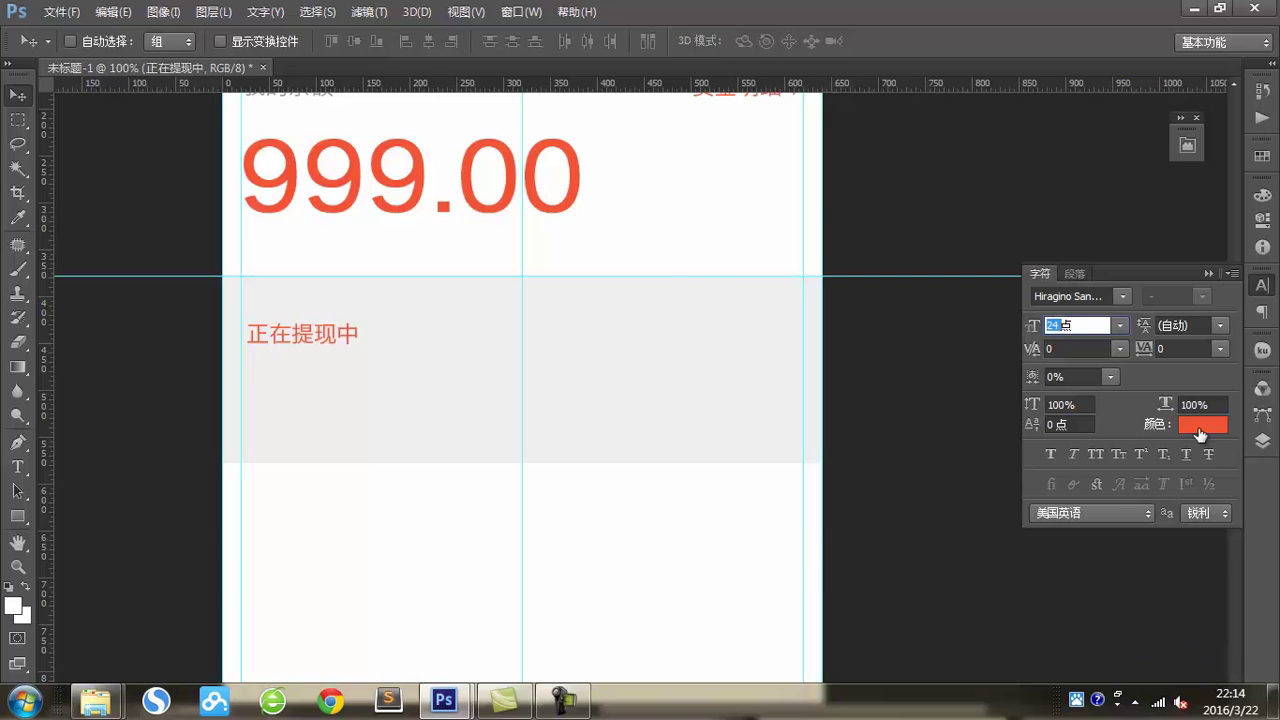
left_click(1197, 427)
double_click(1055, 531)
type("99")
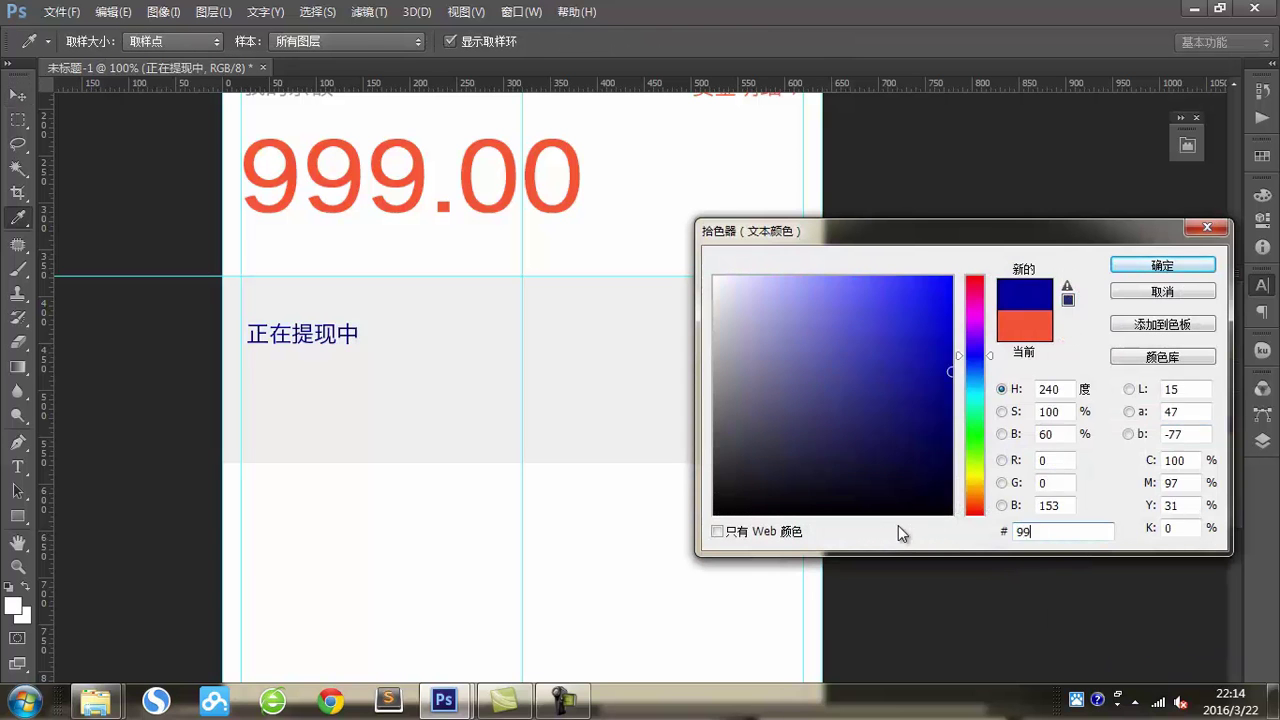
type("9")
key("Return")
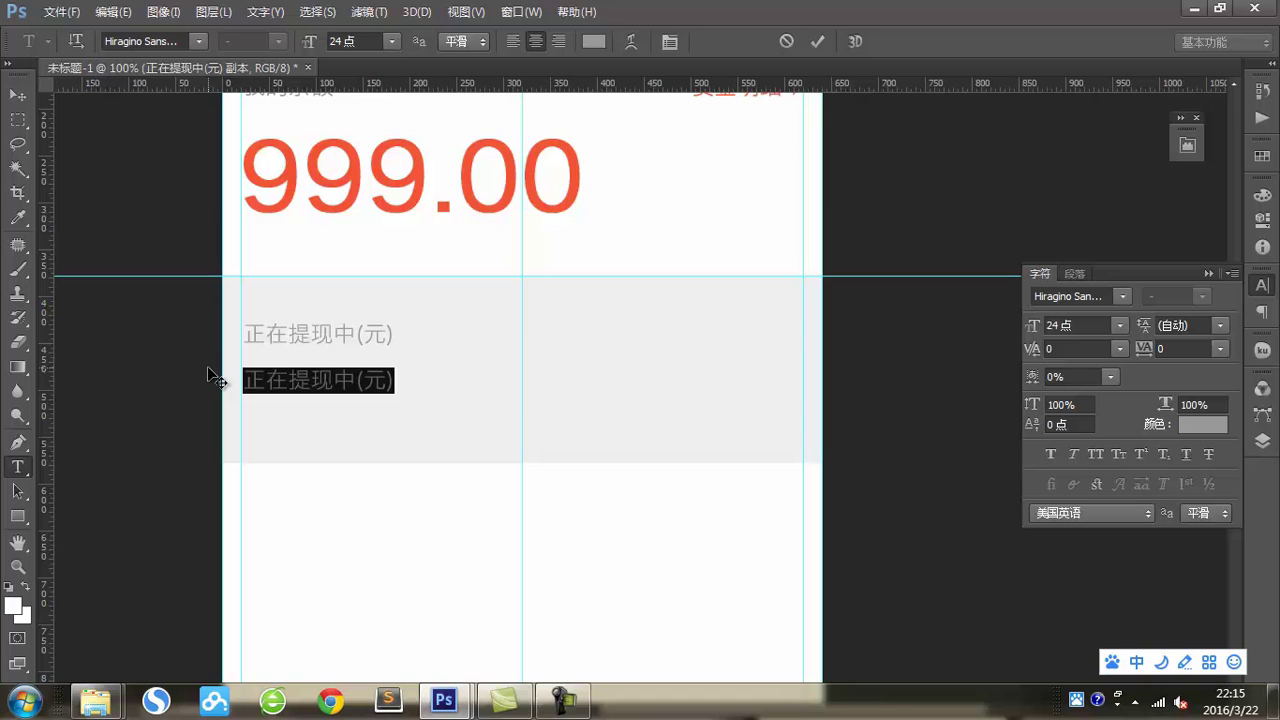
- Replace the duplicated label's text with 0.00 and align it with the left margin guide below the original label
key("BackSpace")
type("0.00")
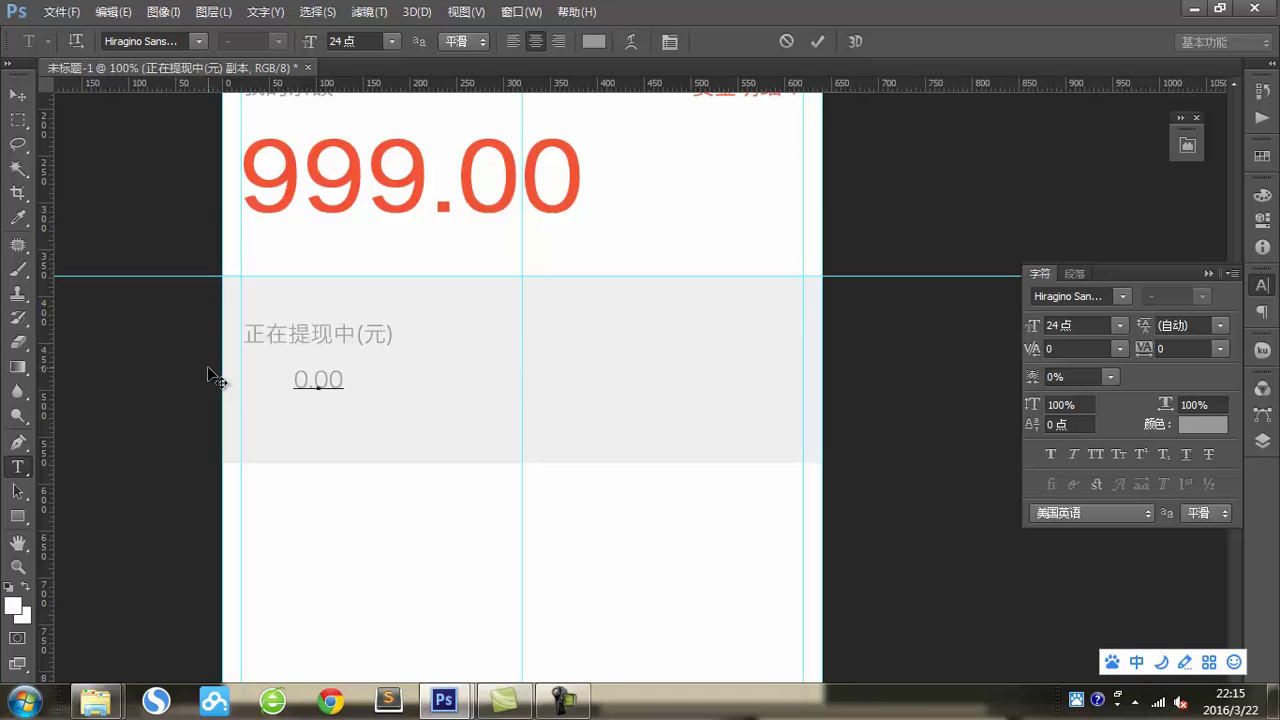
key("Return")
left_click(18, 94)
left_click_drag(335, 385, 286, 384)
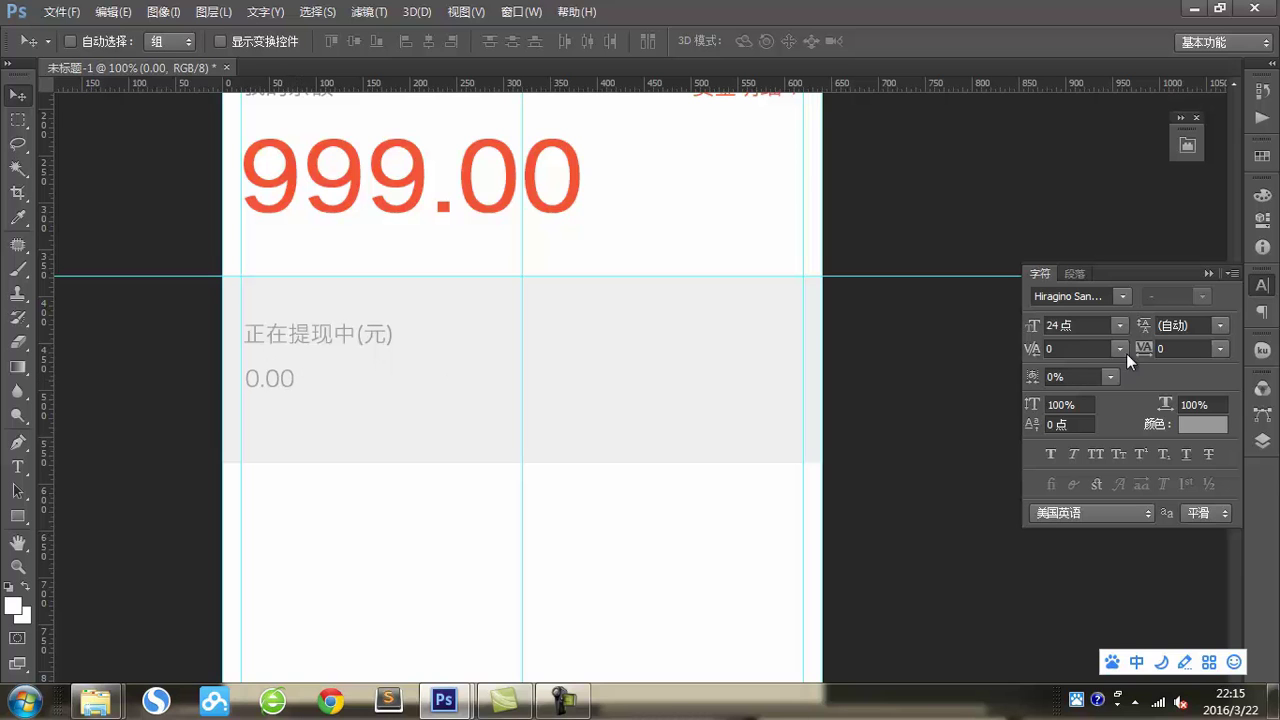
- Apply faux bold to the 0.00 amount and set its font size to 40 pt
left_click(1050, 454)
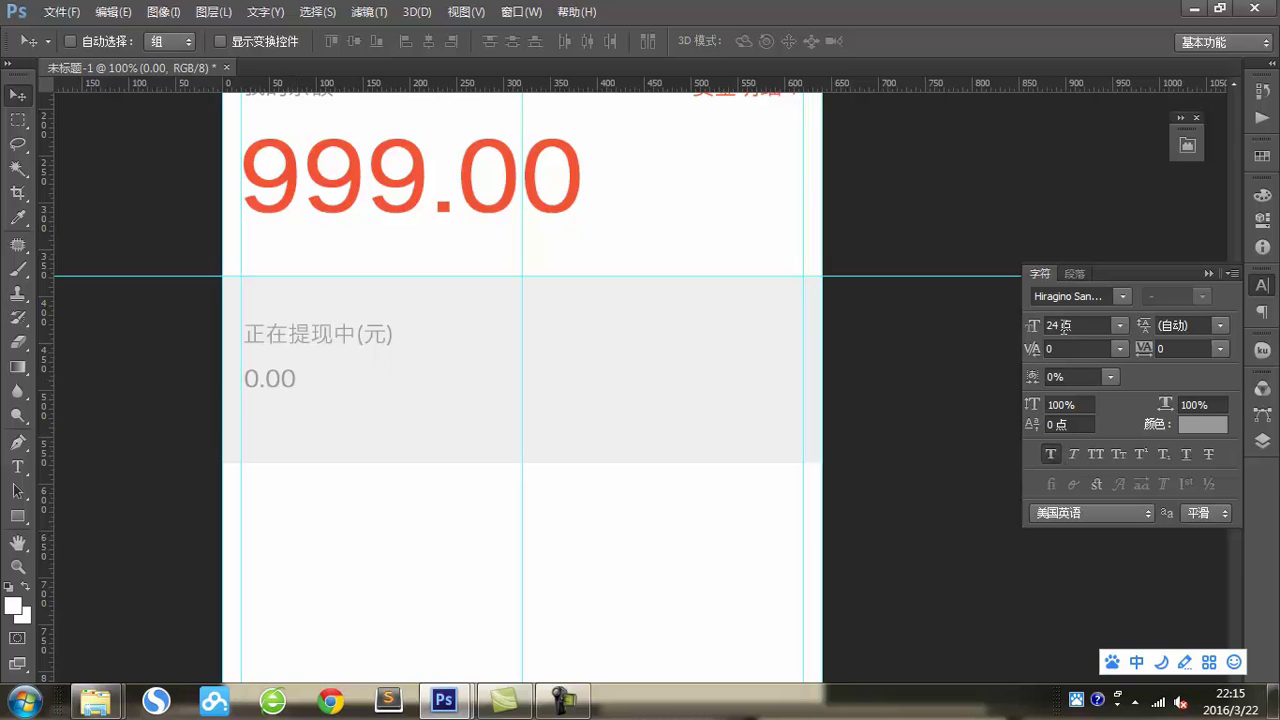
double_click(1064, 326)
type("40")
key("Return")
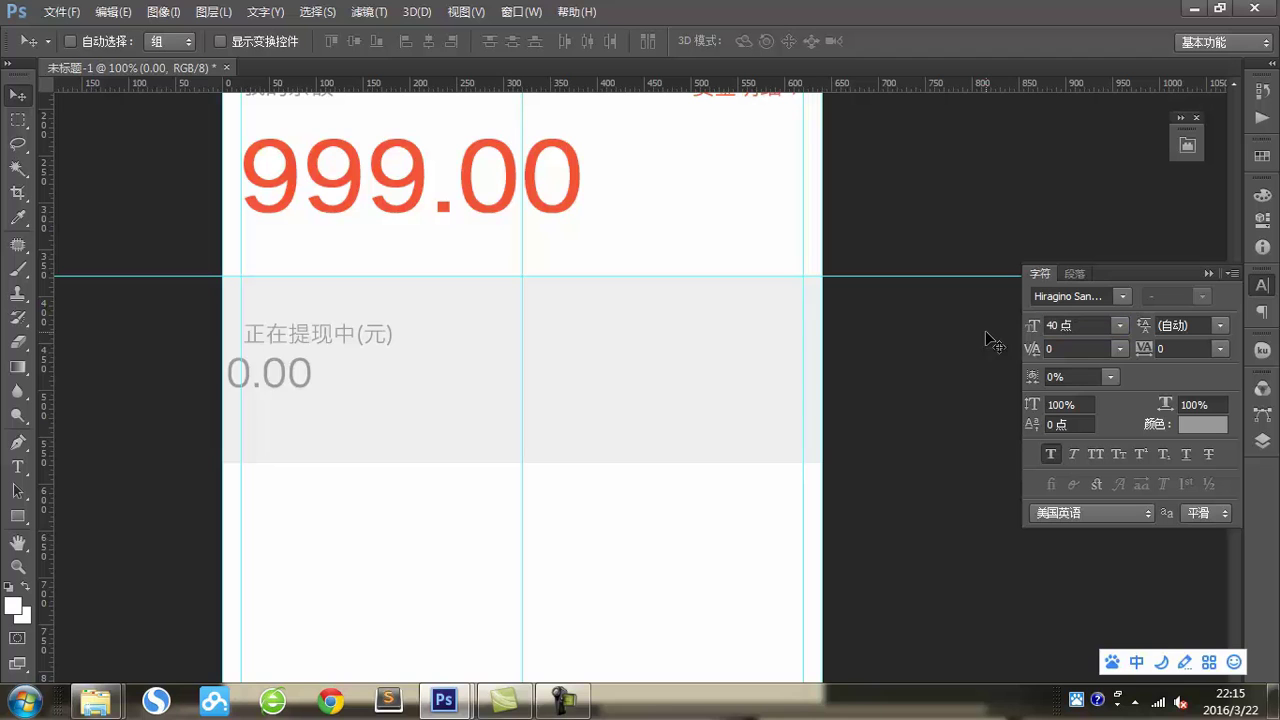
- Duplicate the left column's label and amount together into the right column of the grey block
key("F7")
left_click(319, 344, "ctrl+shift")
left_click_drag(315, 340, 642, 367, "alt")
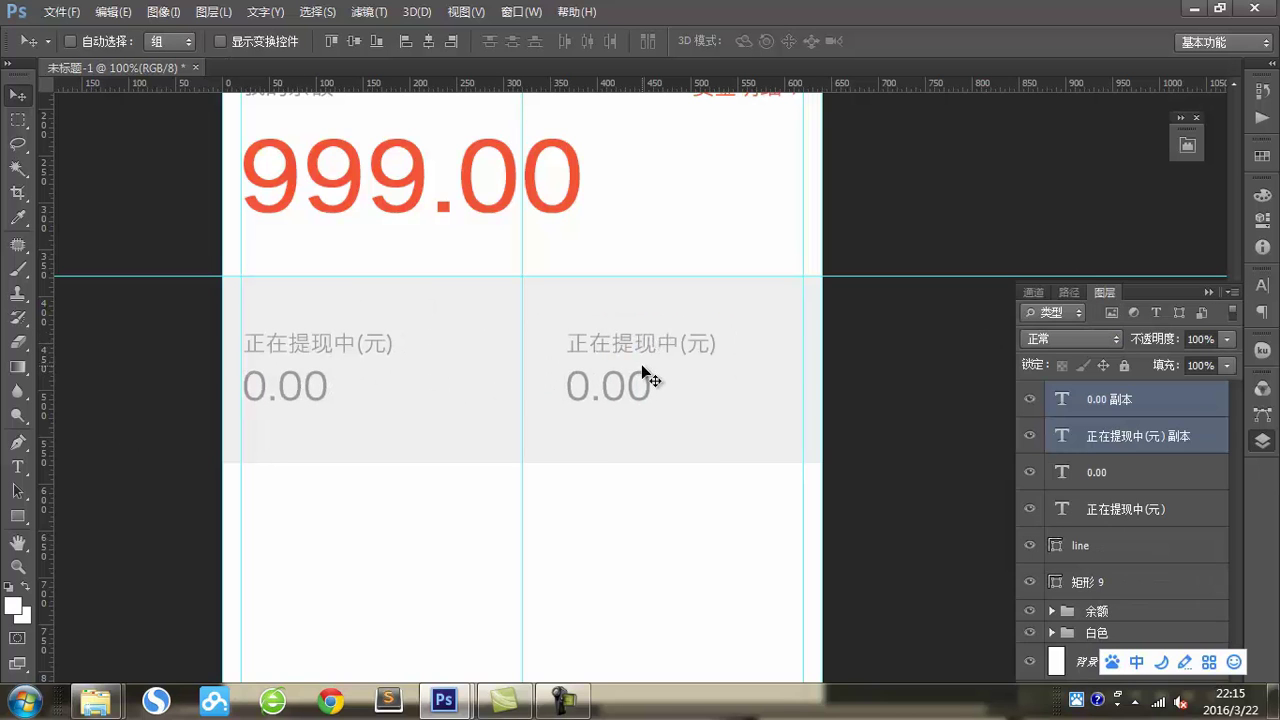
- Change the right column's texts to 交易冻结(元) and 894.00, and group the block's layers as 交易冻结
key("t")
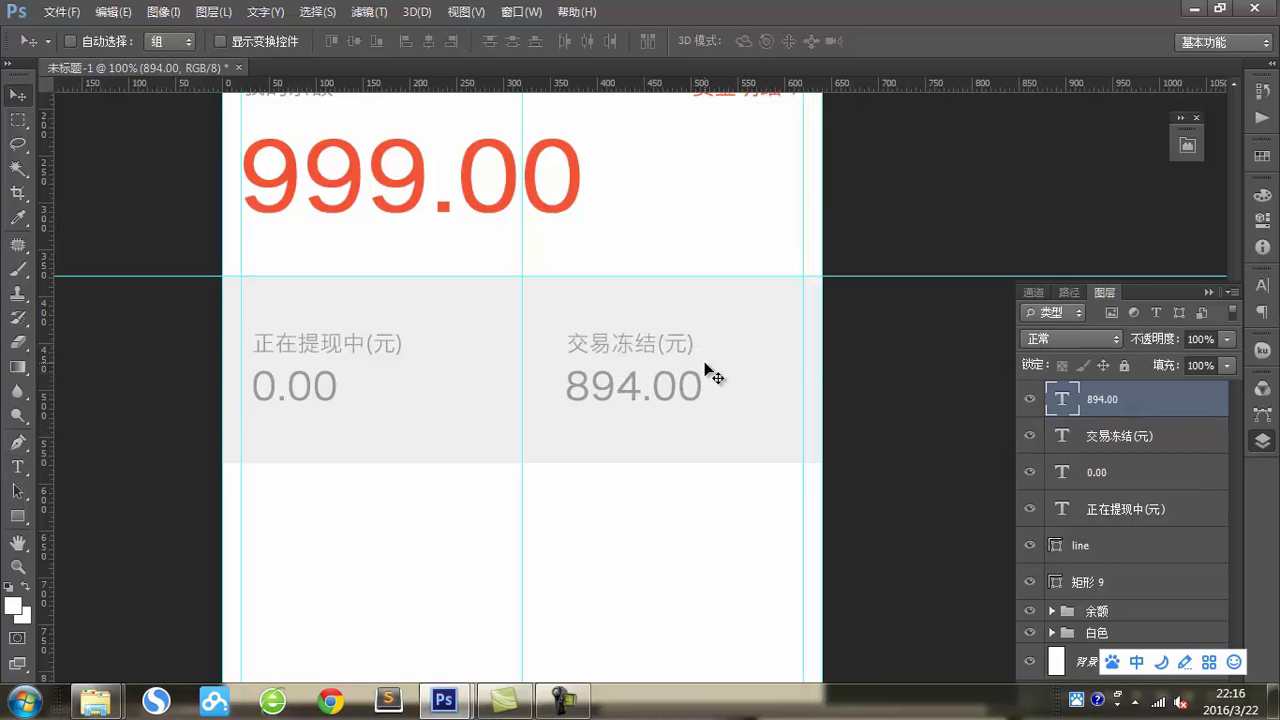
left_click(1127, 516, "shift")
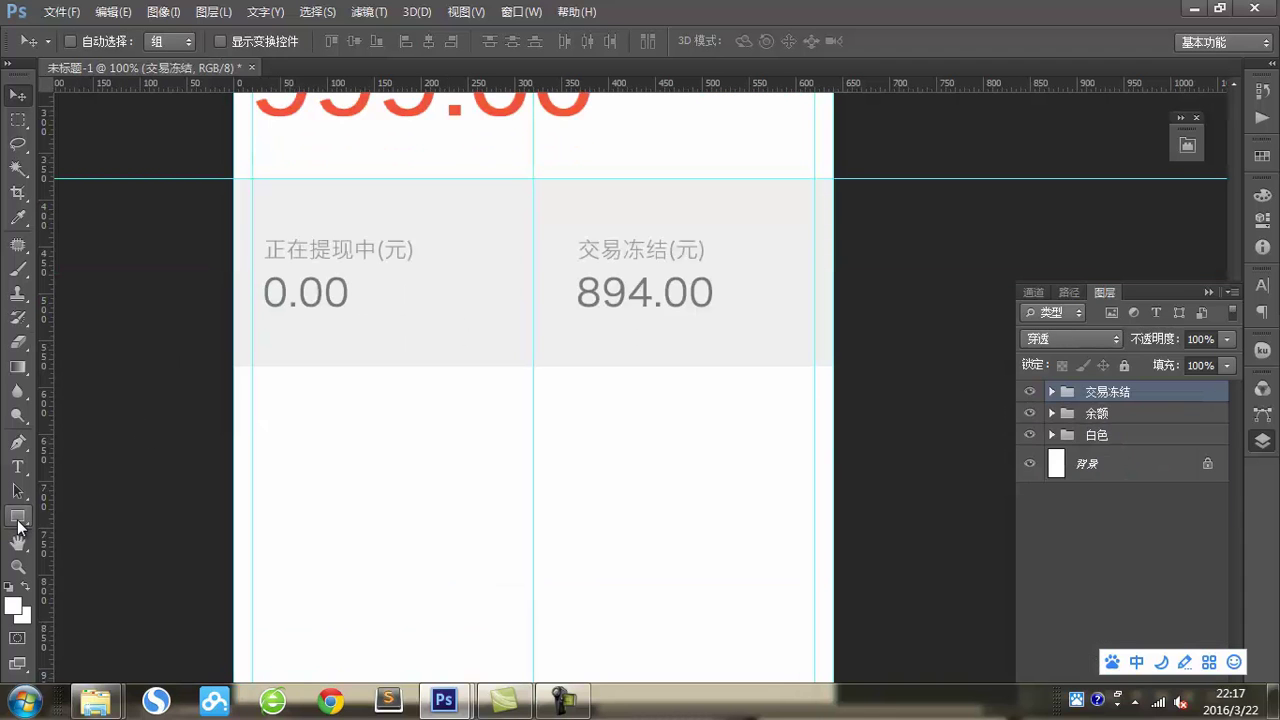
- Create a red 600 × 100 px rounded rectangle with a 6 px radius between the margin guides below the grey block
left_click(18, 516)
left_click(92, 531)
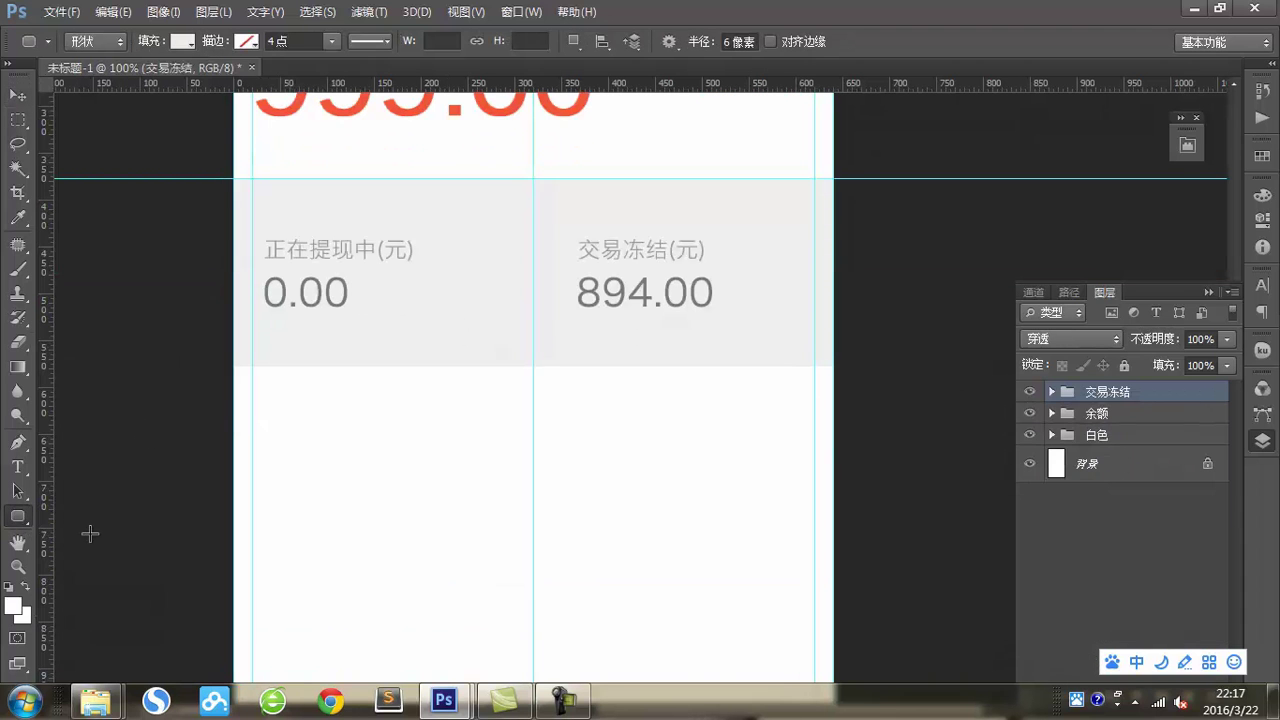
left_click(316, 414)
left_click(587, 218)
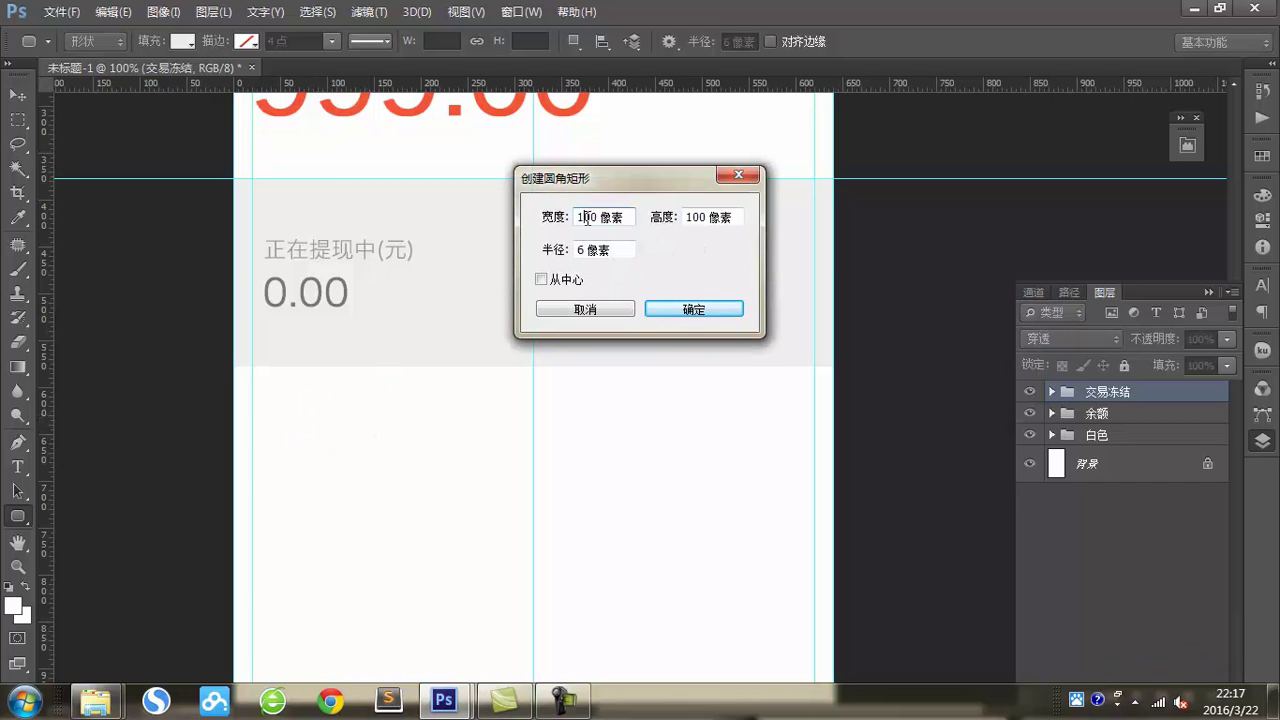
type("6")
double_click(697, 216)
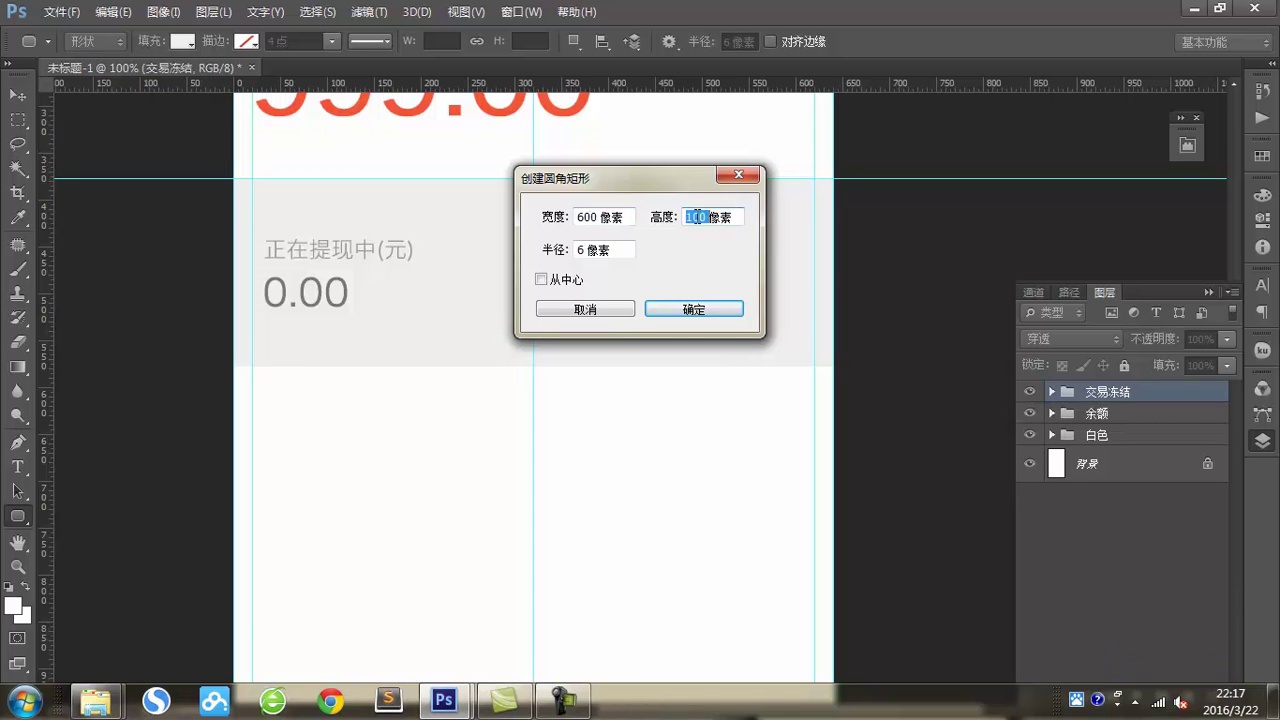
left_click(690, 309)
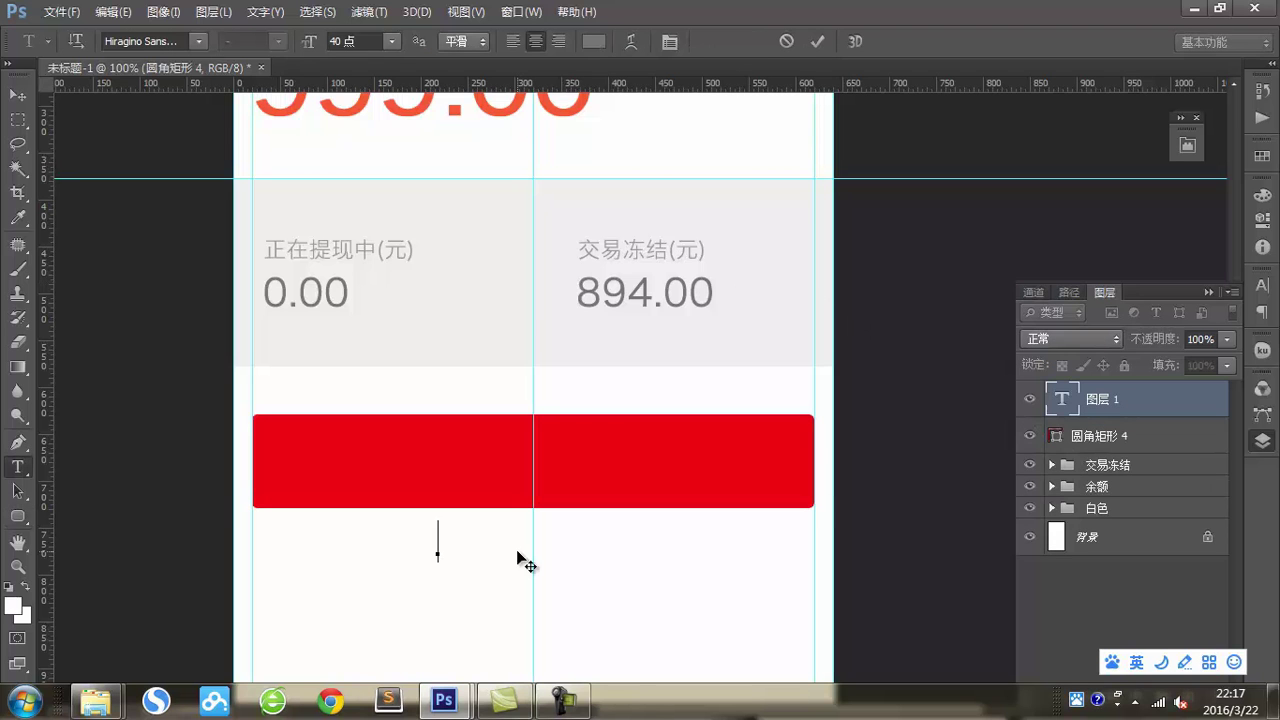
- Add the text 我要提现 centred on the red button, with a 30 pt font size and white colour
type("wo")
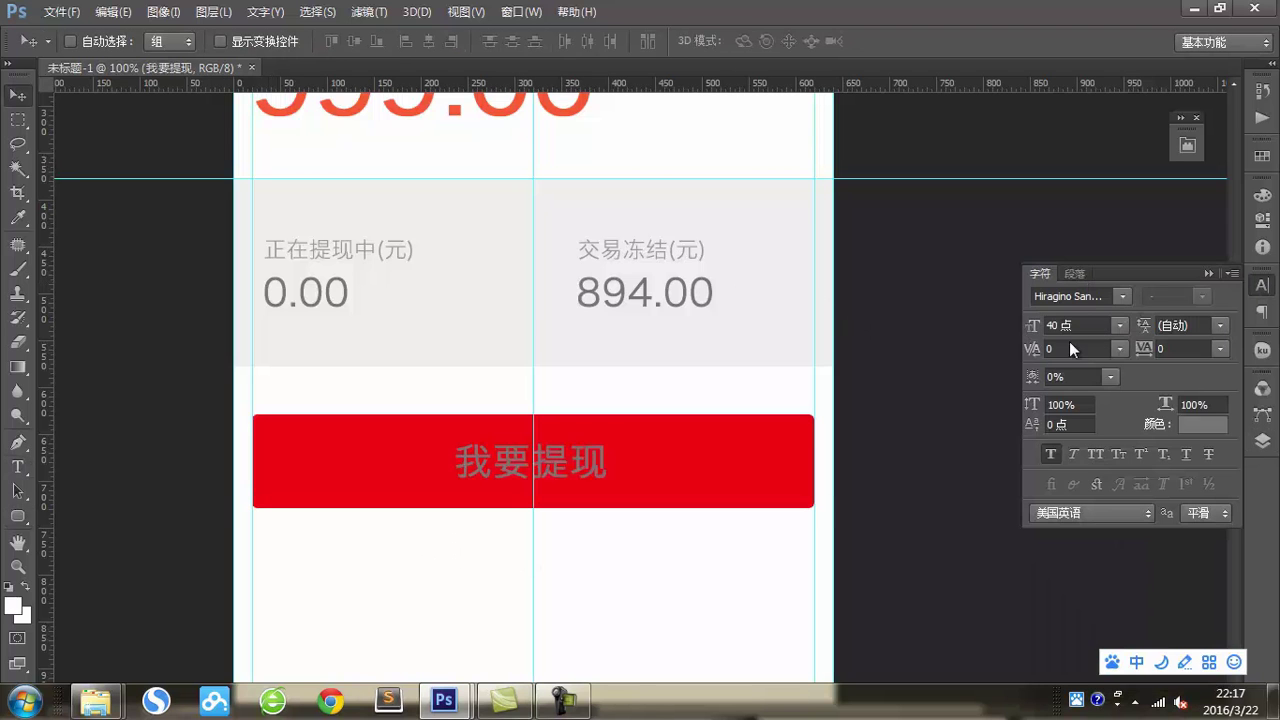
left_click(1065, 325)
type("30 点")
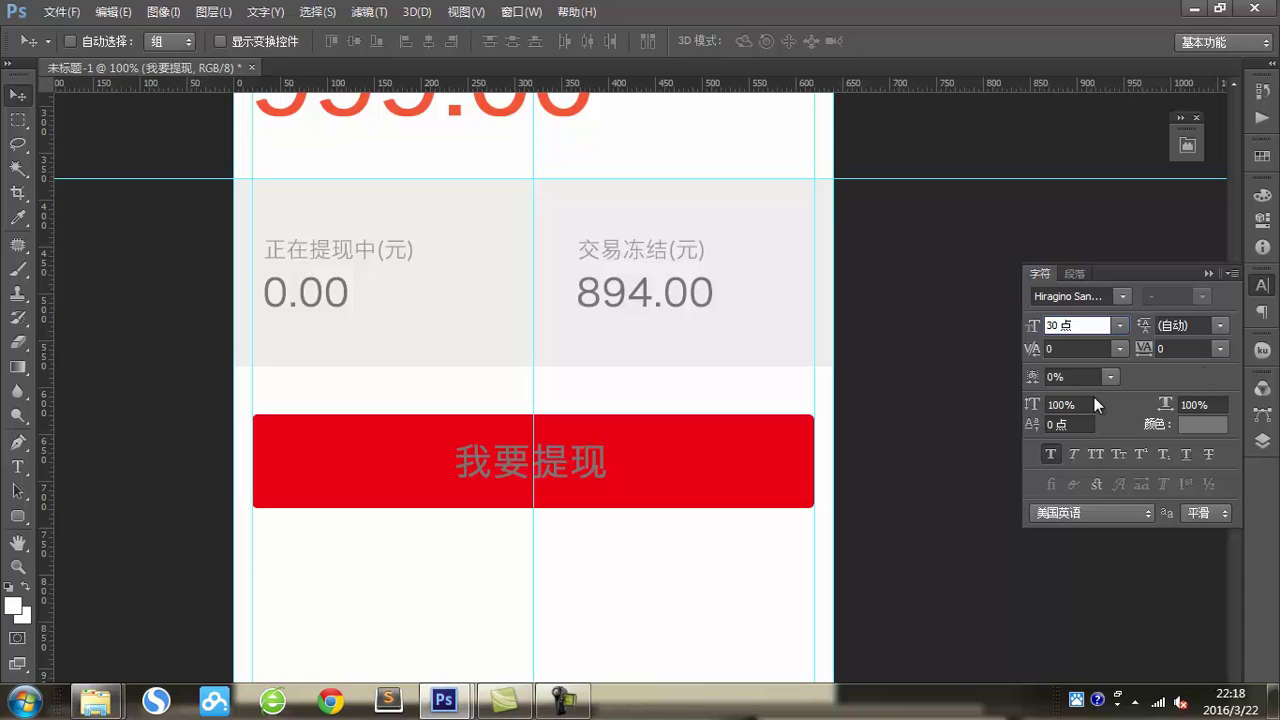
left_click(1203, 424)
left_click(604, 384)
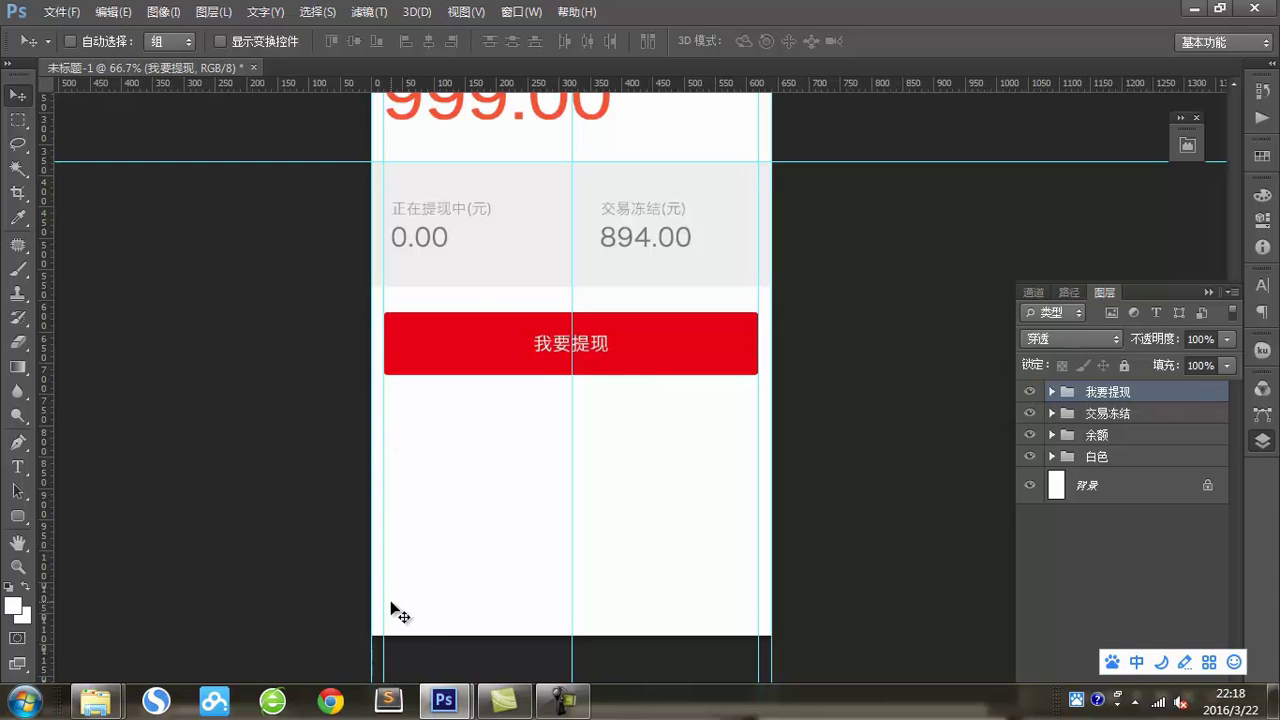
- Add the heading text 本月收入统计 below the red button
scroll(746, 570, "down", 2)
key("ctrl+plus")
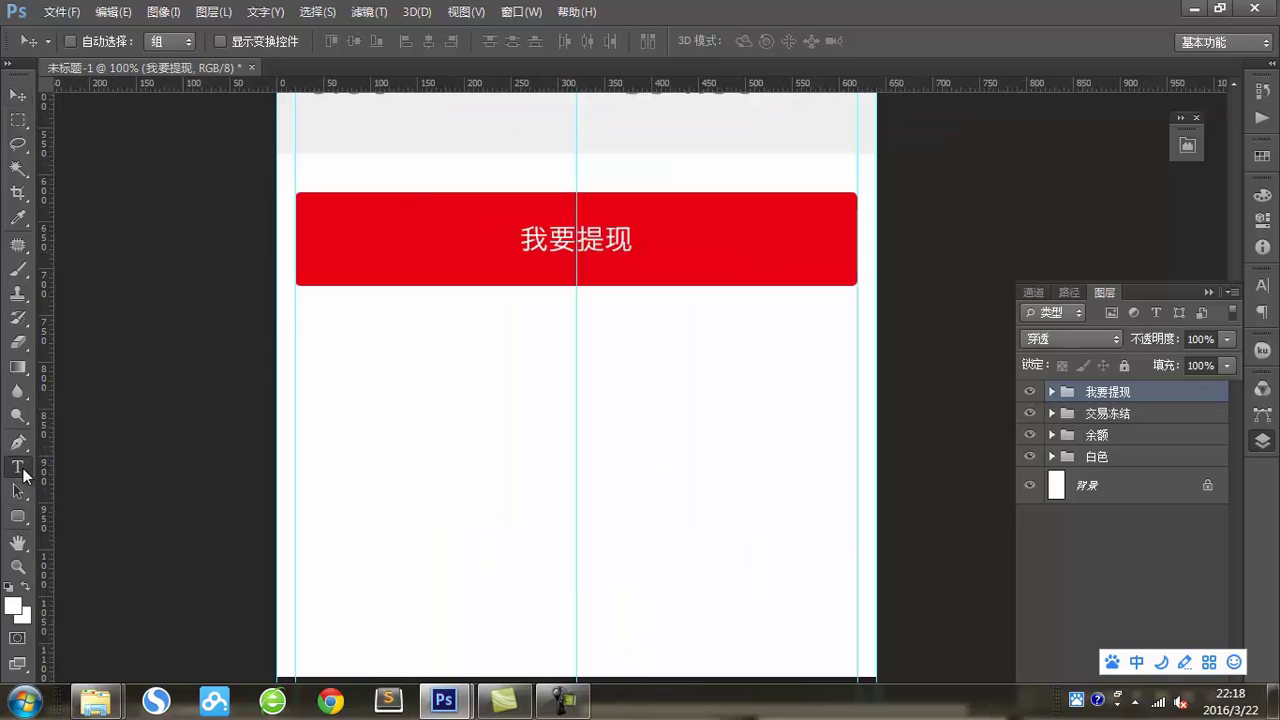
key("t")
left_click(323, 390)
type("本月收入统计")
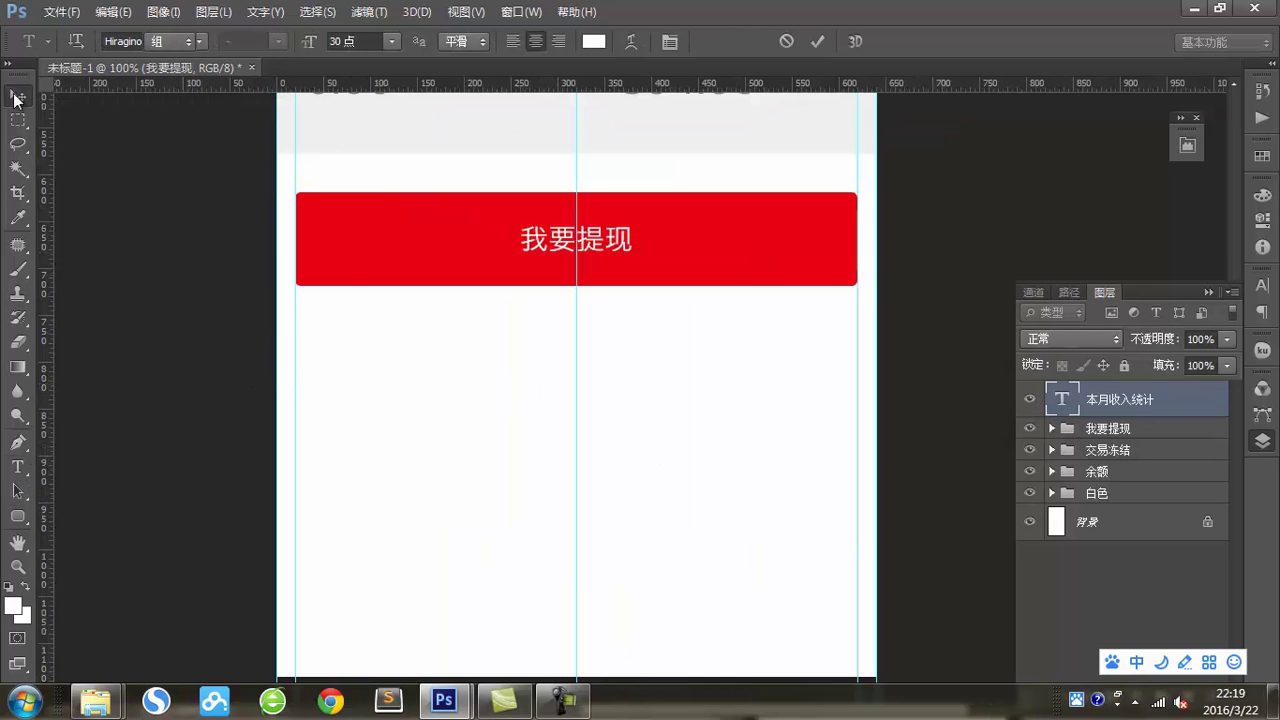
key("ctrl+Return")
key("v")
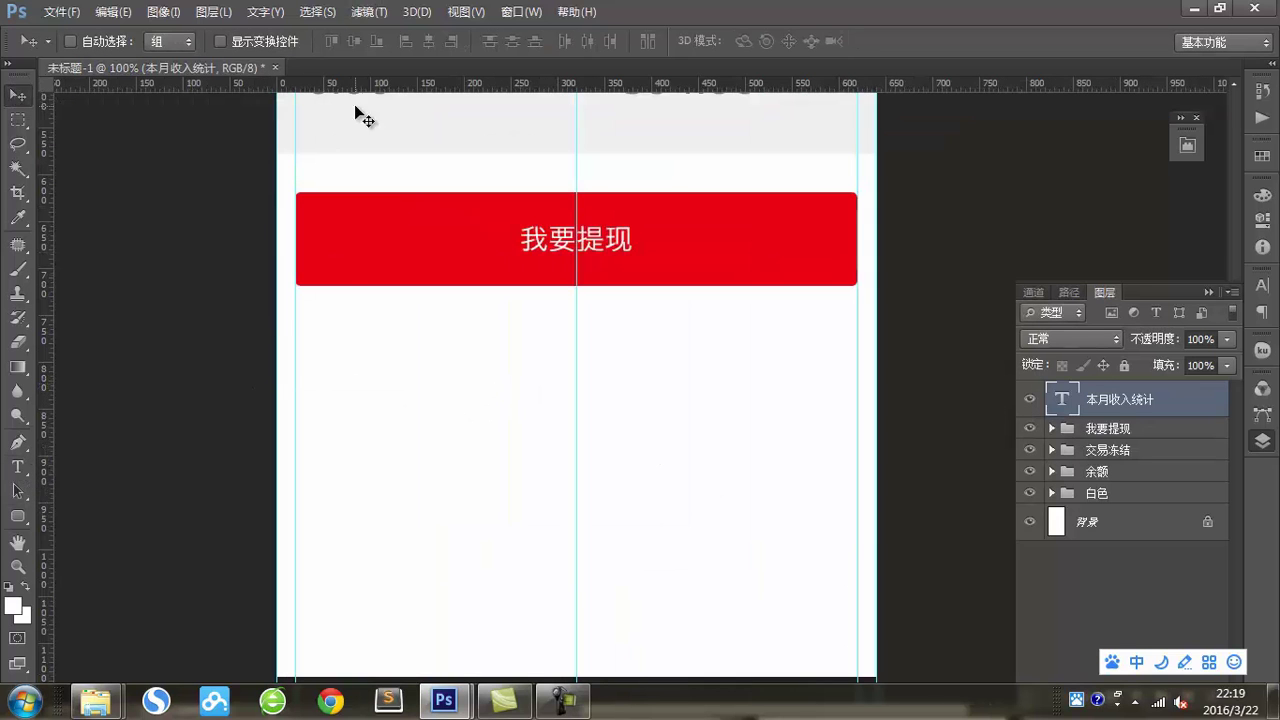
- Recolour the 本月收入统计 heading grey, set it to 26 pt, and align it with the left margin guide
left_click(1262, 285)
left_click(1192, 427)
left_click(898, 532)
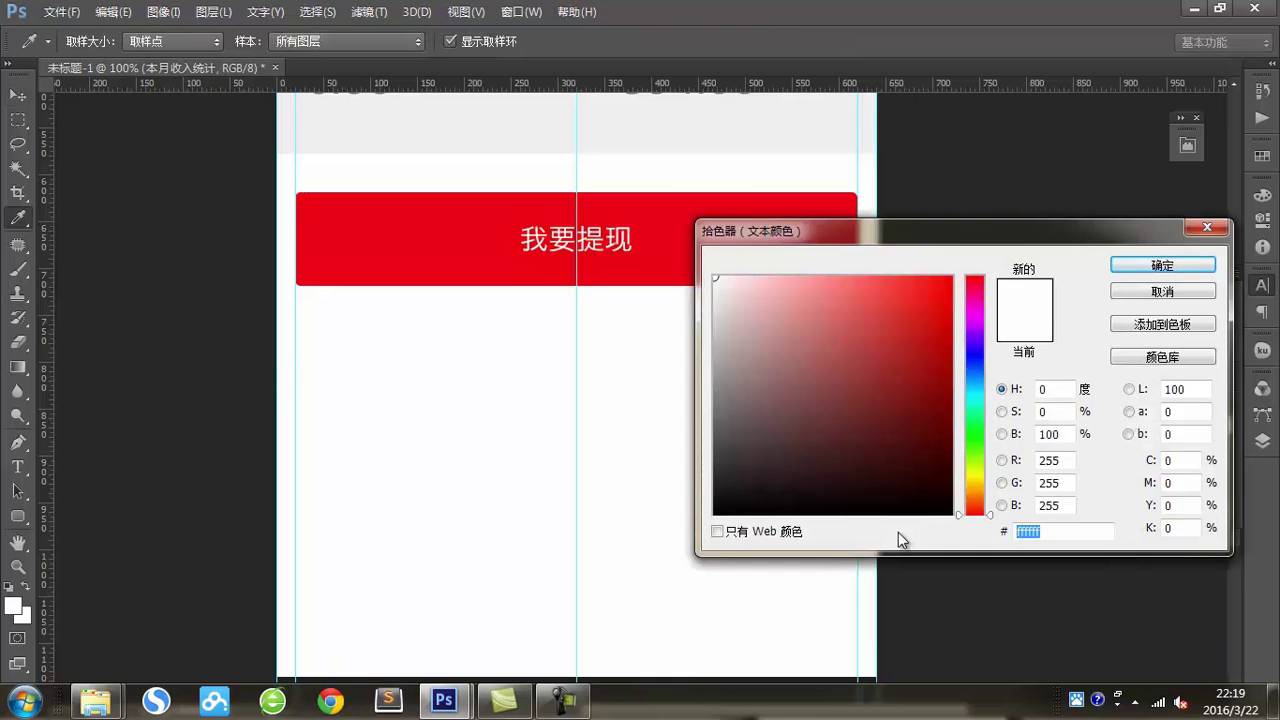
key("Return")
type("26")
key("Return")
left_click_drag(354, 377, 397, 340)
- Draw a chart grid below the heading from five 600 px wide horizontal lines and six vertical lines at 60% opacity
scroll(320, 377, "down", 3)
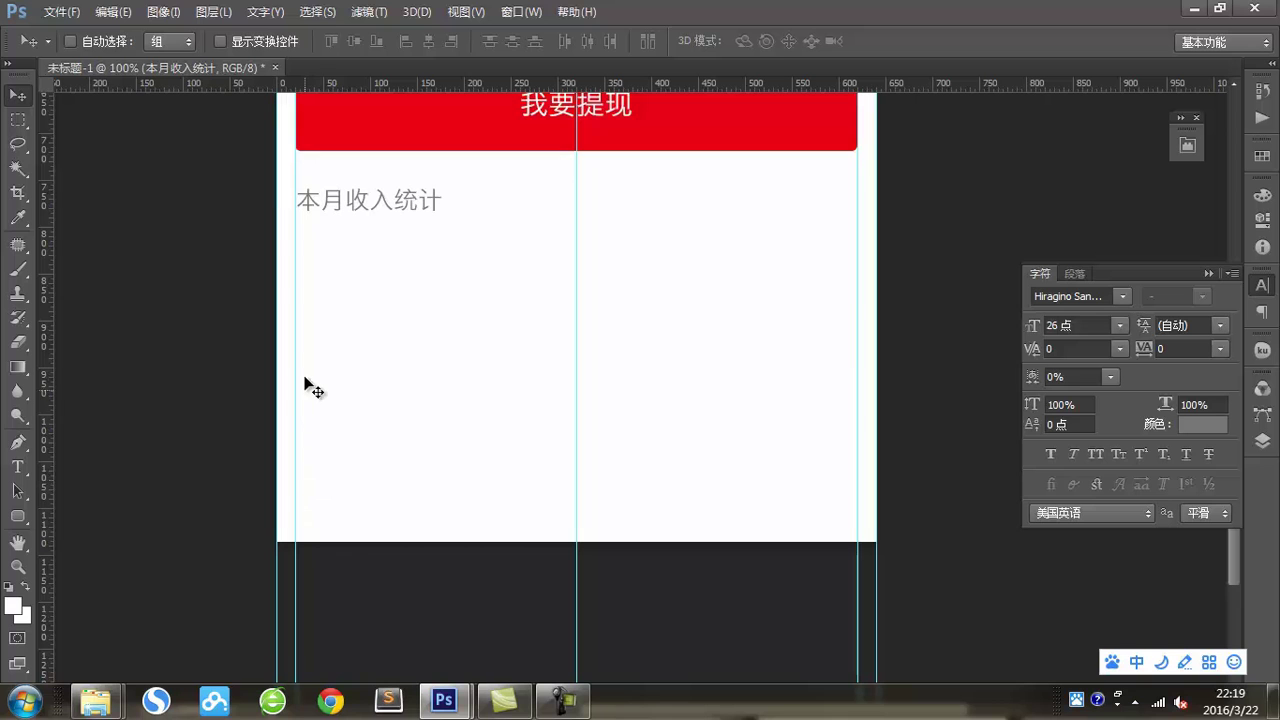
key("u")
left_click_drag(296, 478, 830, 484)
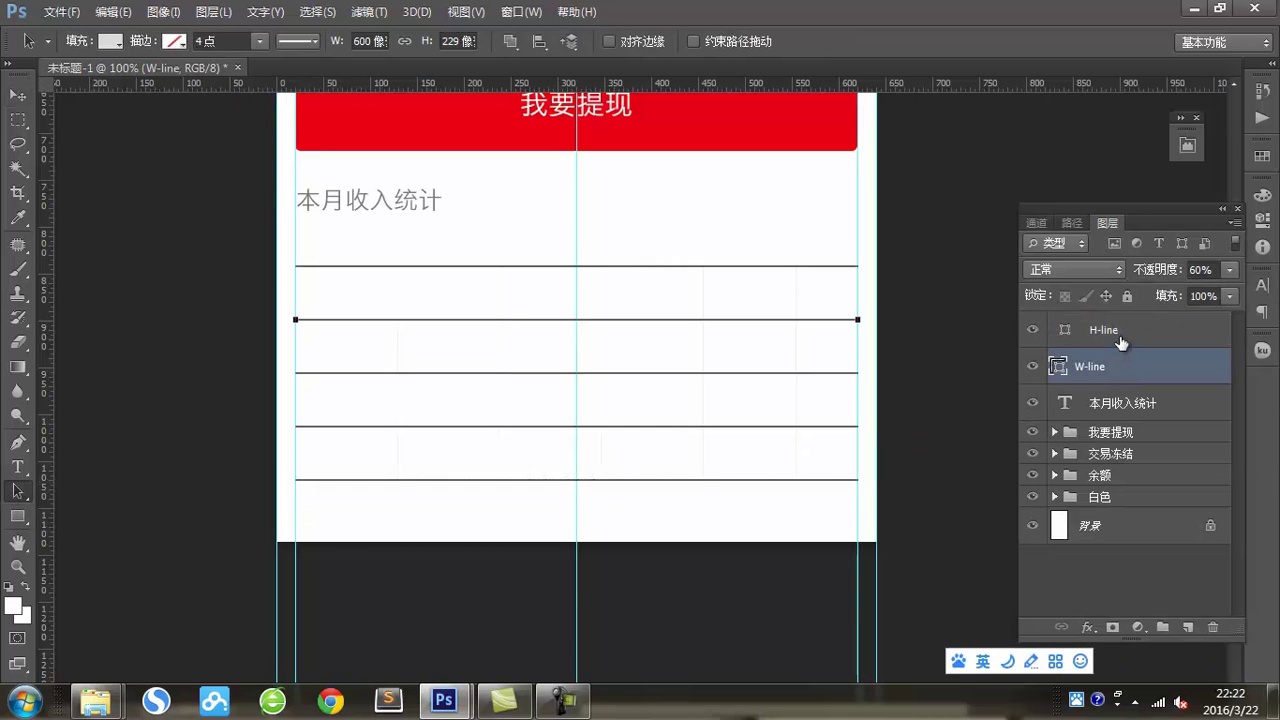
- Add grey date labels 02-03 to 02-08 below the grid's vertical lines and group them with the grid lines
left_click(1119, 338)
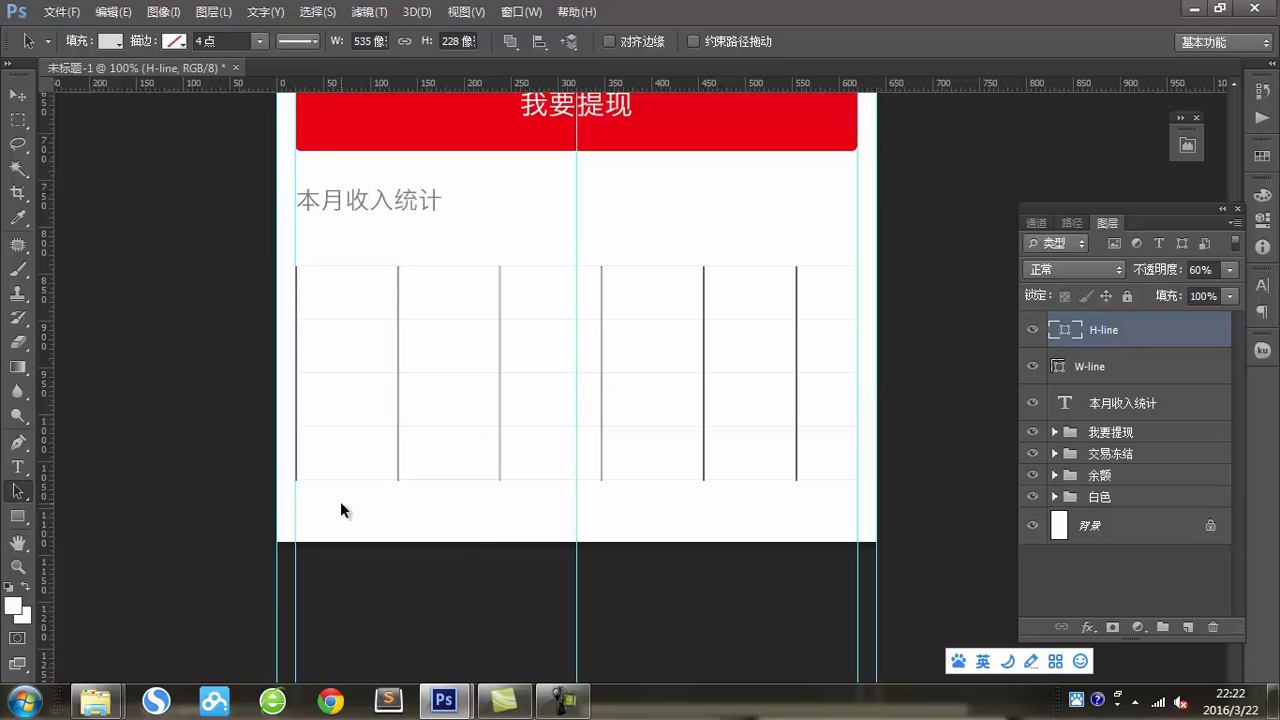
left_click(18, 467)
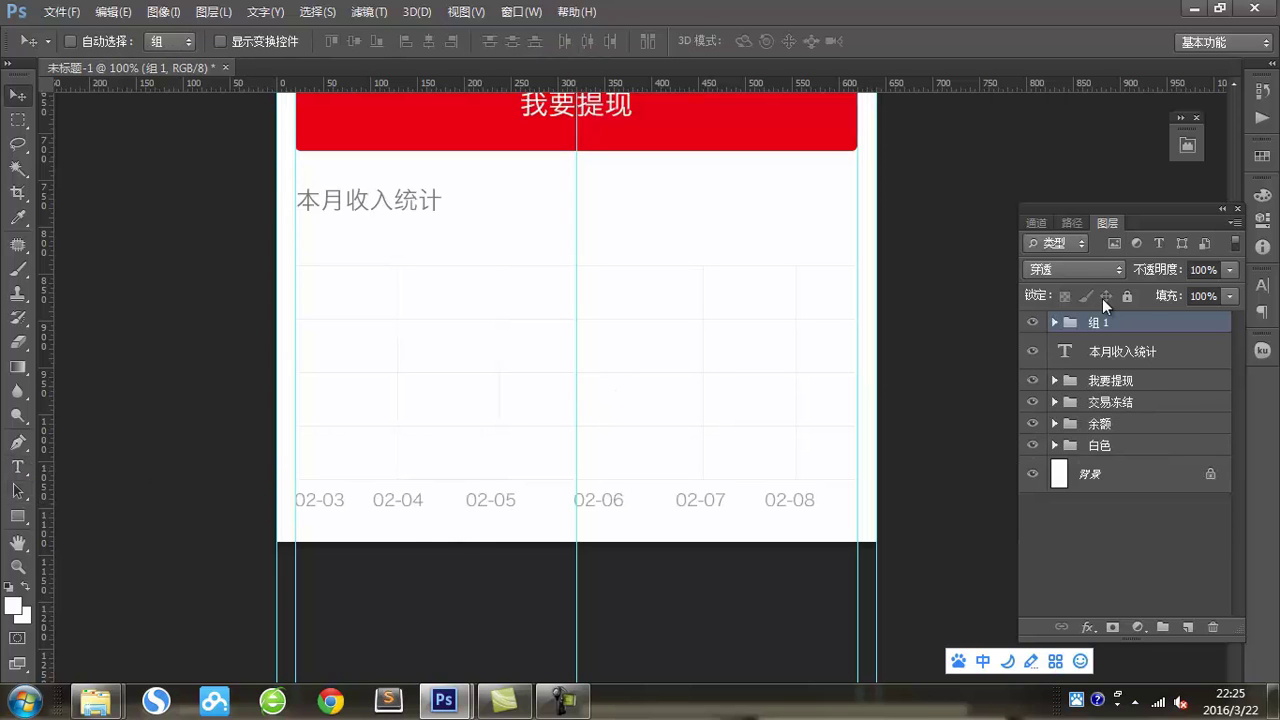
- Draw a five-point trend line across the chart grid with the Pen tool, using no fill and a red 4 pt stroke
left_click(20, 443)
left_click(88, 441)
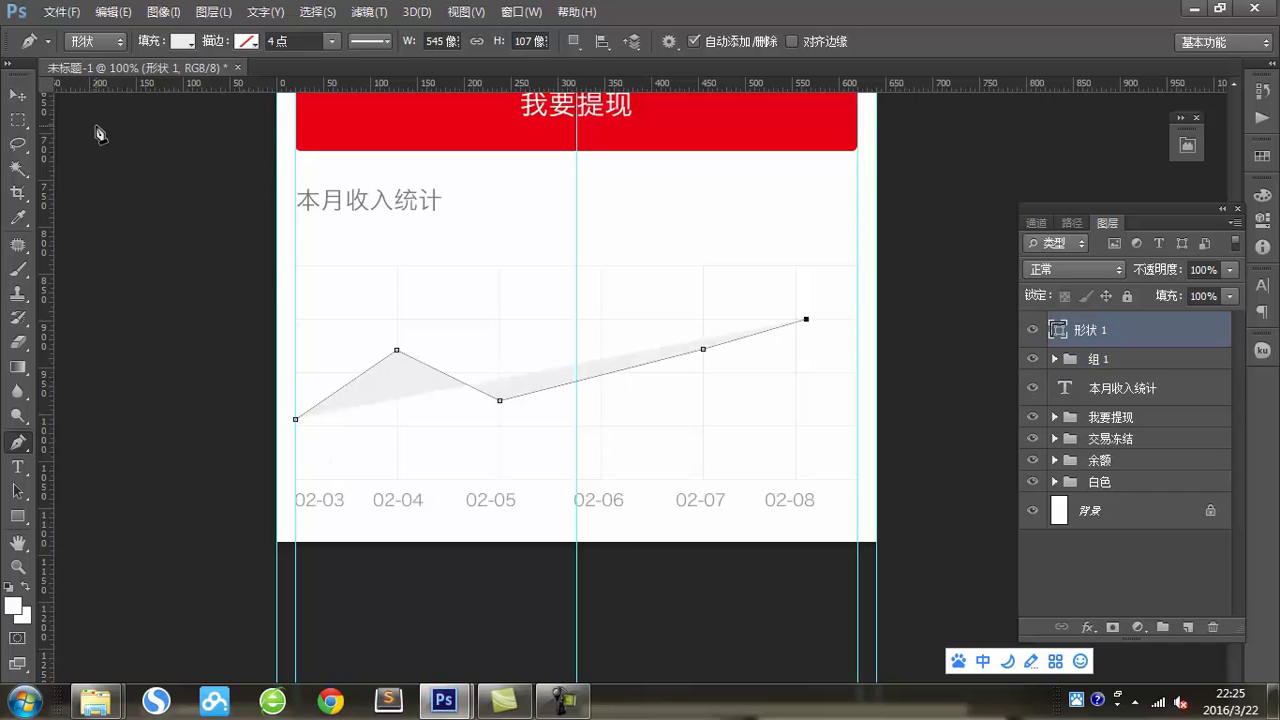
left_click(183, 41)
left_click(96, 80)
left_click(246, 44)
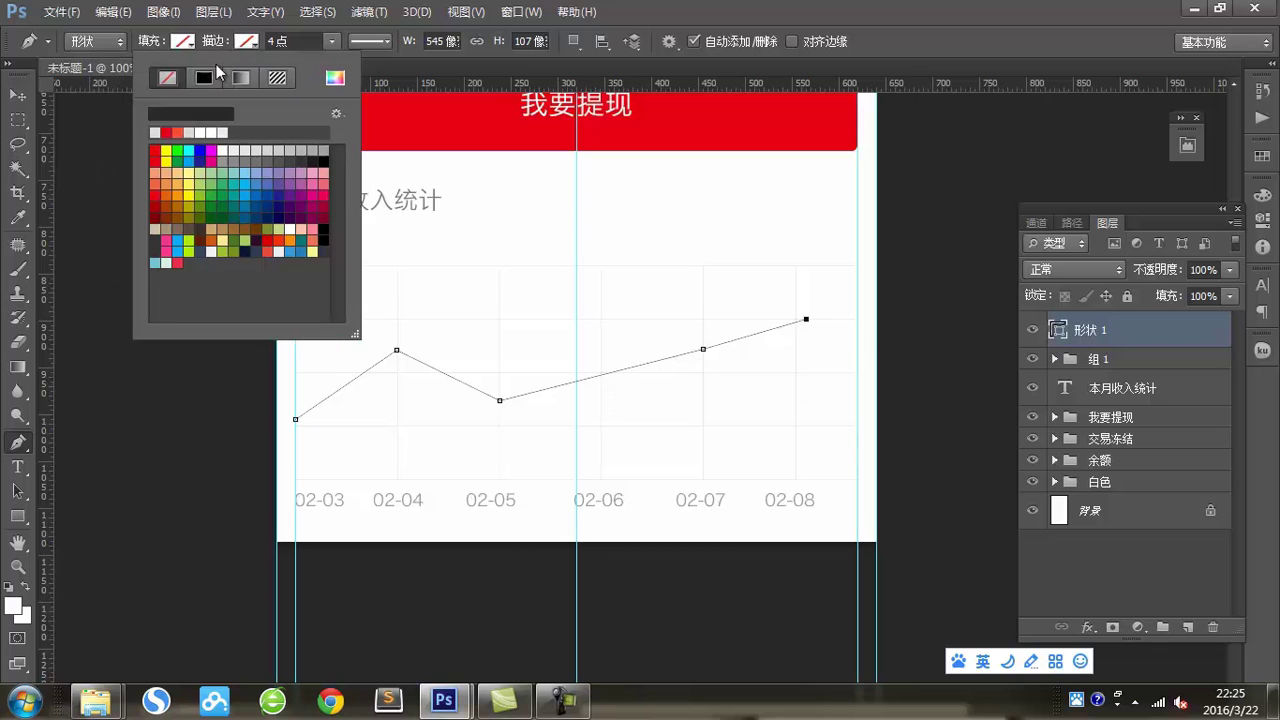
left_click(155, 132)
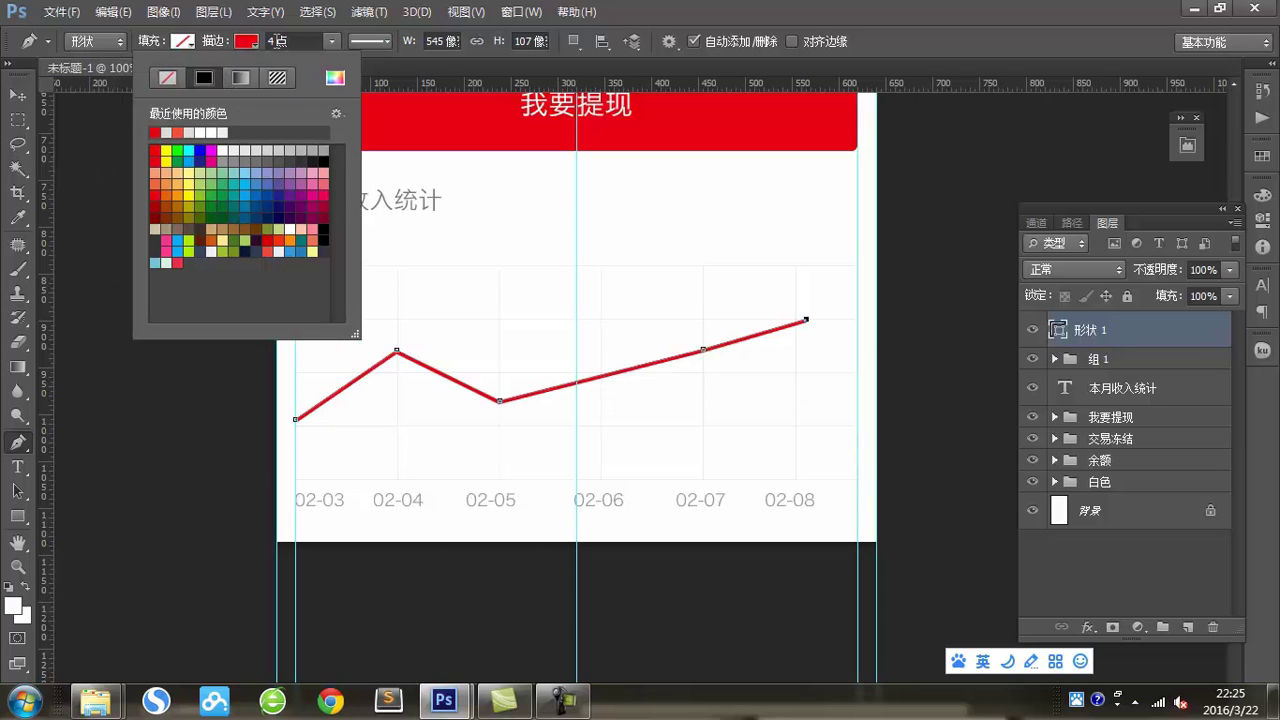
- Move the trend line's last anchor point onto the 02-08 grid line and remove the anchor point at 02-07
left_click(18, 94)
left_click_drag(18, 491, 122, 519)
left_click(122, 519)
key("ctrl+plus")
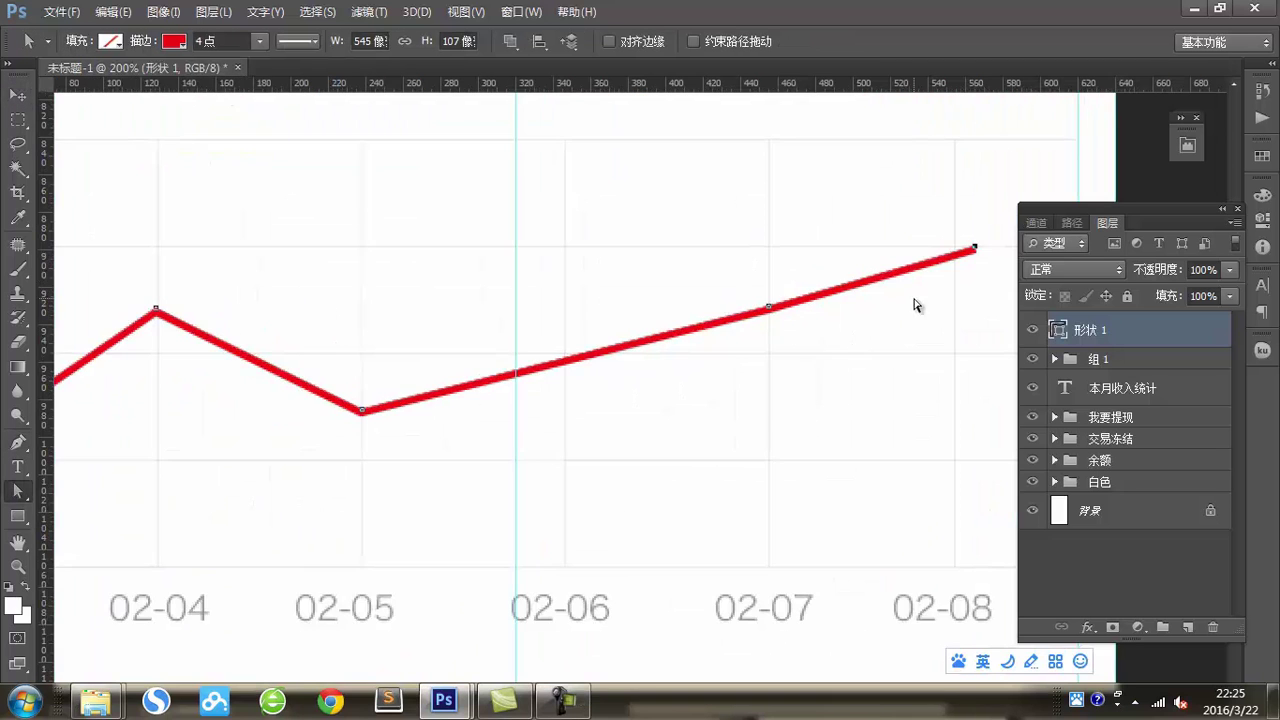
left_click_drag(881, 316, 819, 382)
key("v")
key("ctrl+minus")
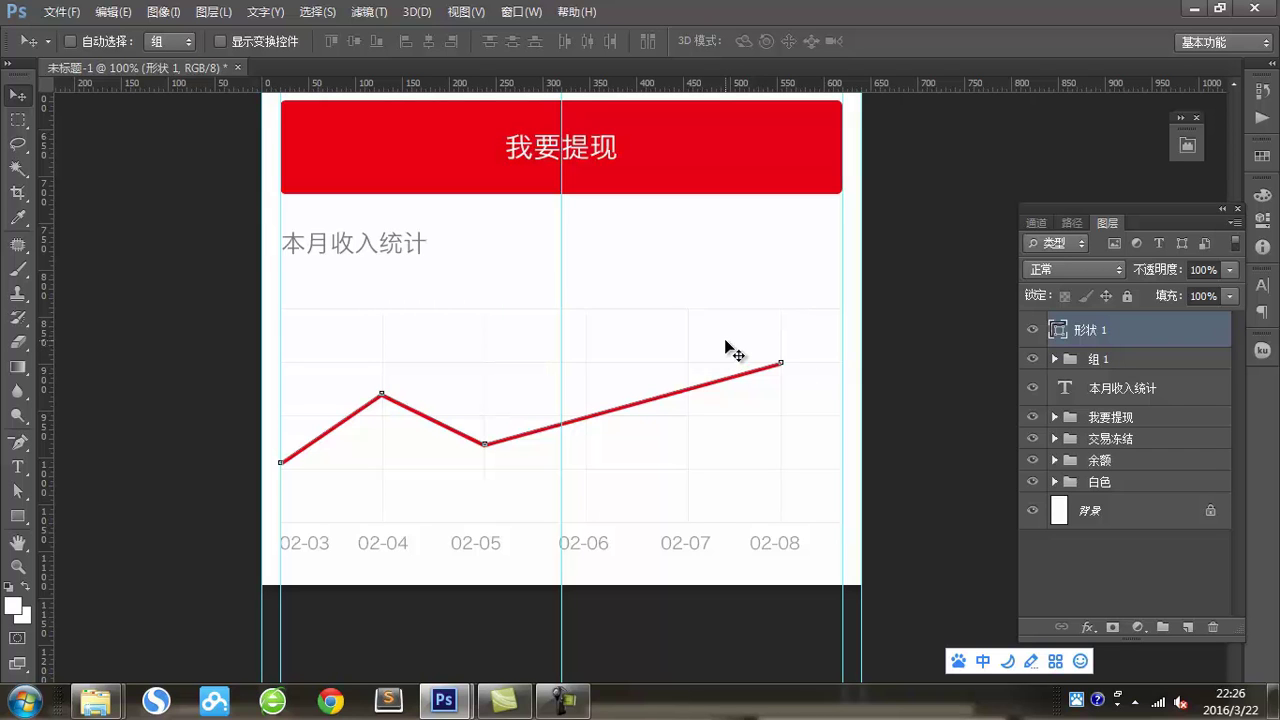
- Create a 60 × 32 px rounded rectangle with a 6 px radius just above the trend line's end at 02-08
left_click(20, 516)
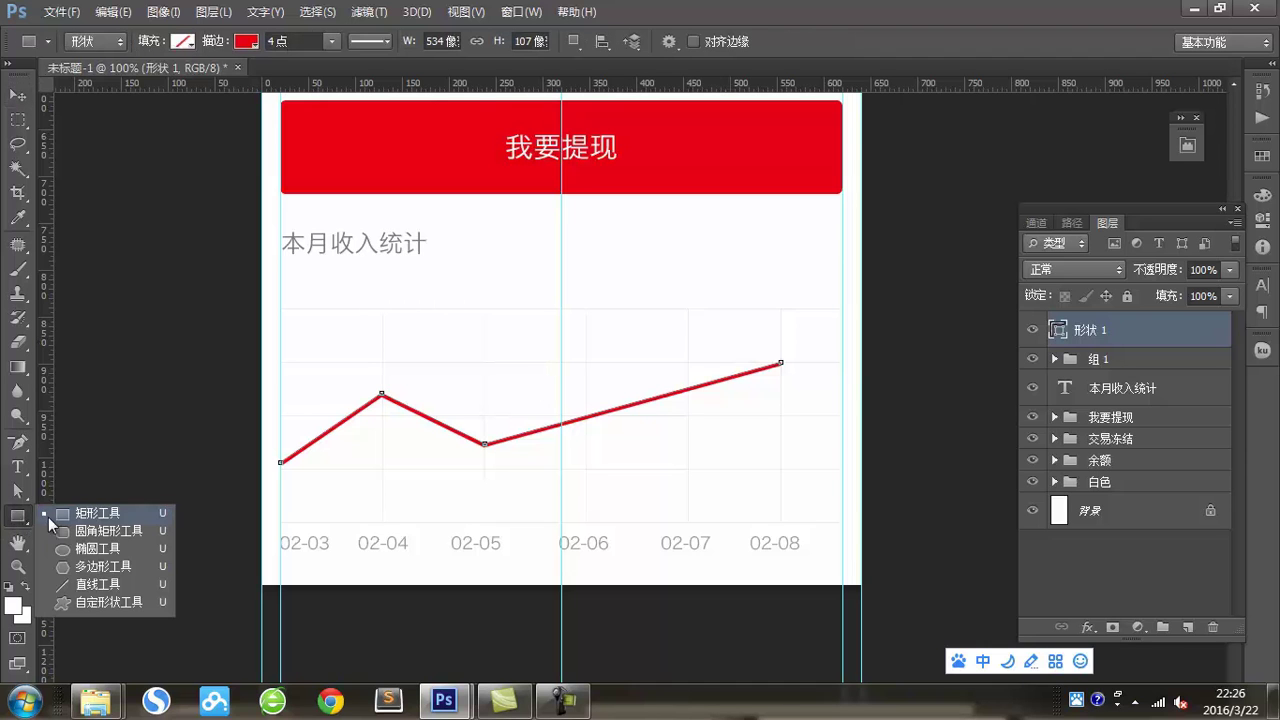
left_click(66, 540)
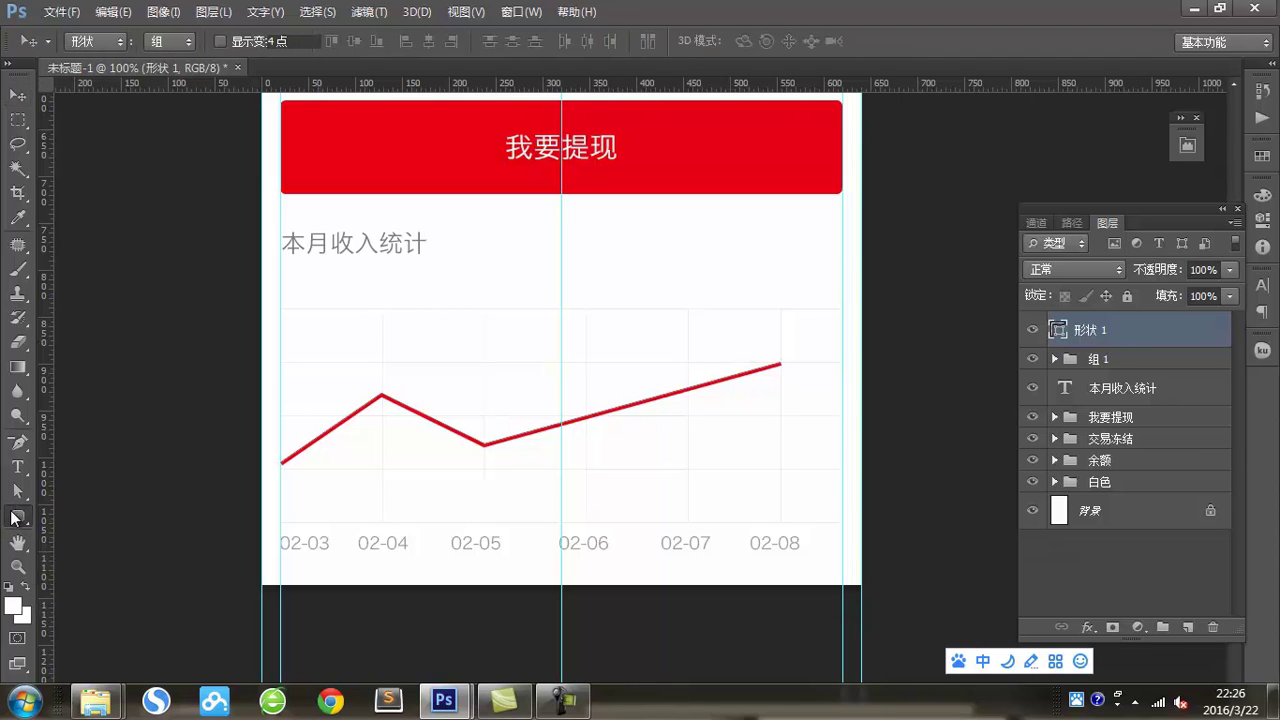
right_click(16, 516)
left_click(84, 537)
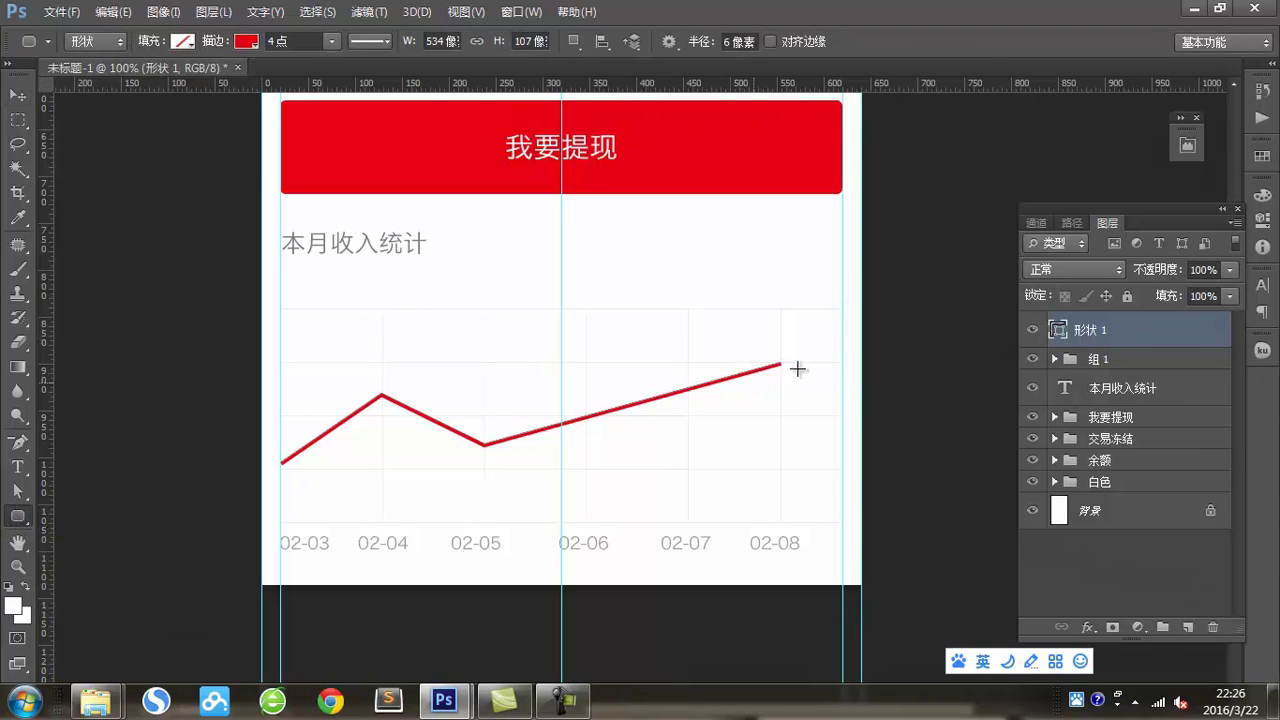
left_click(746, 334)
double_click(597, 216)
type("60")
double_click(691, 214)
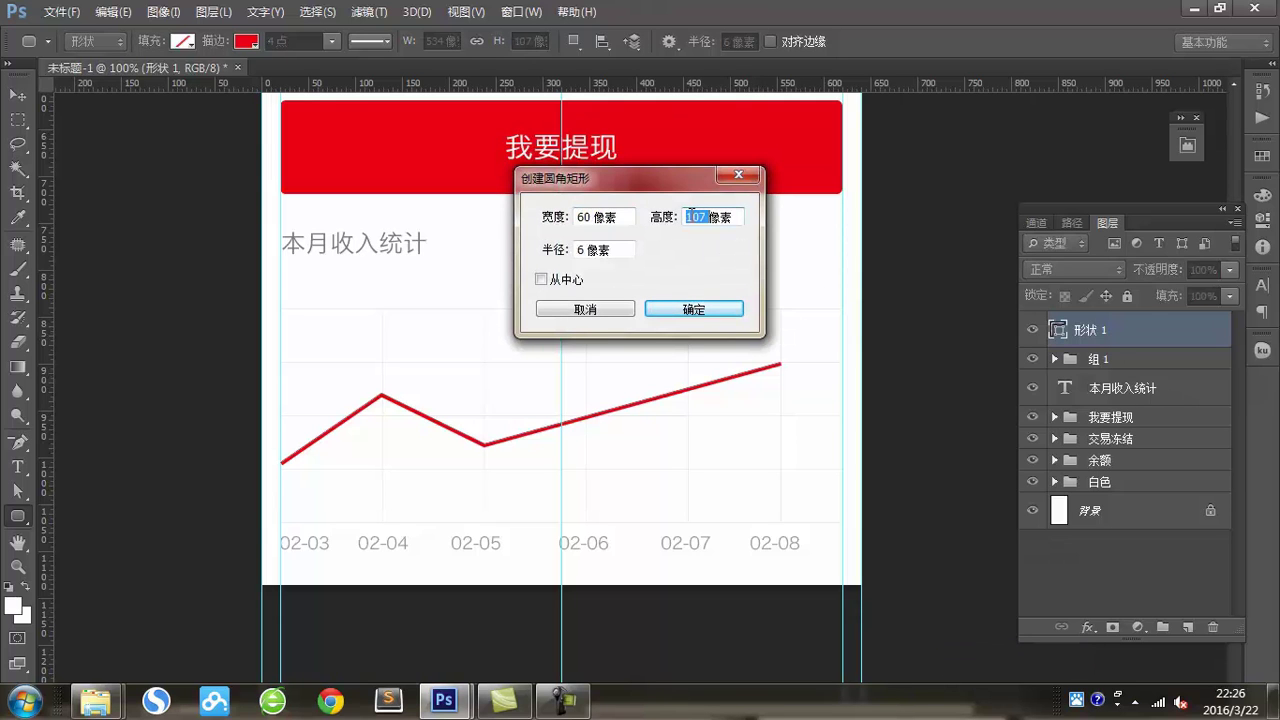
type("32")
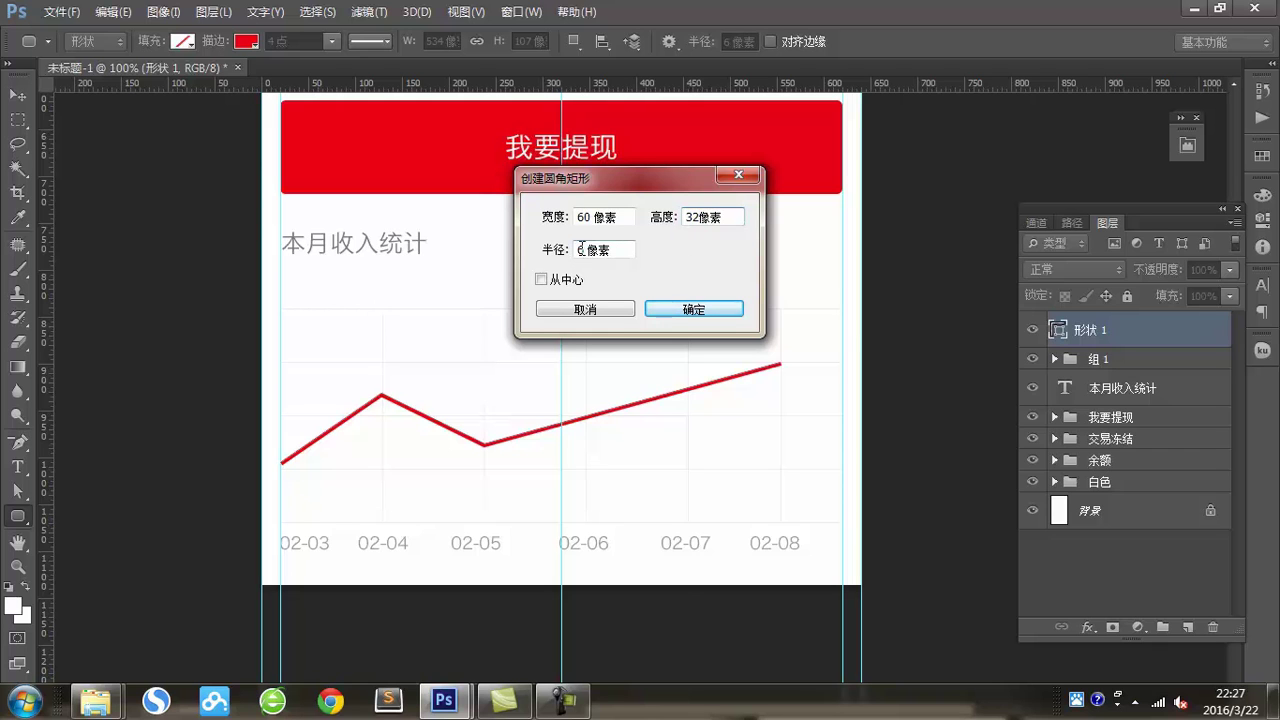
left_click(694, 310)
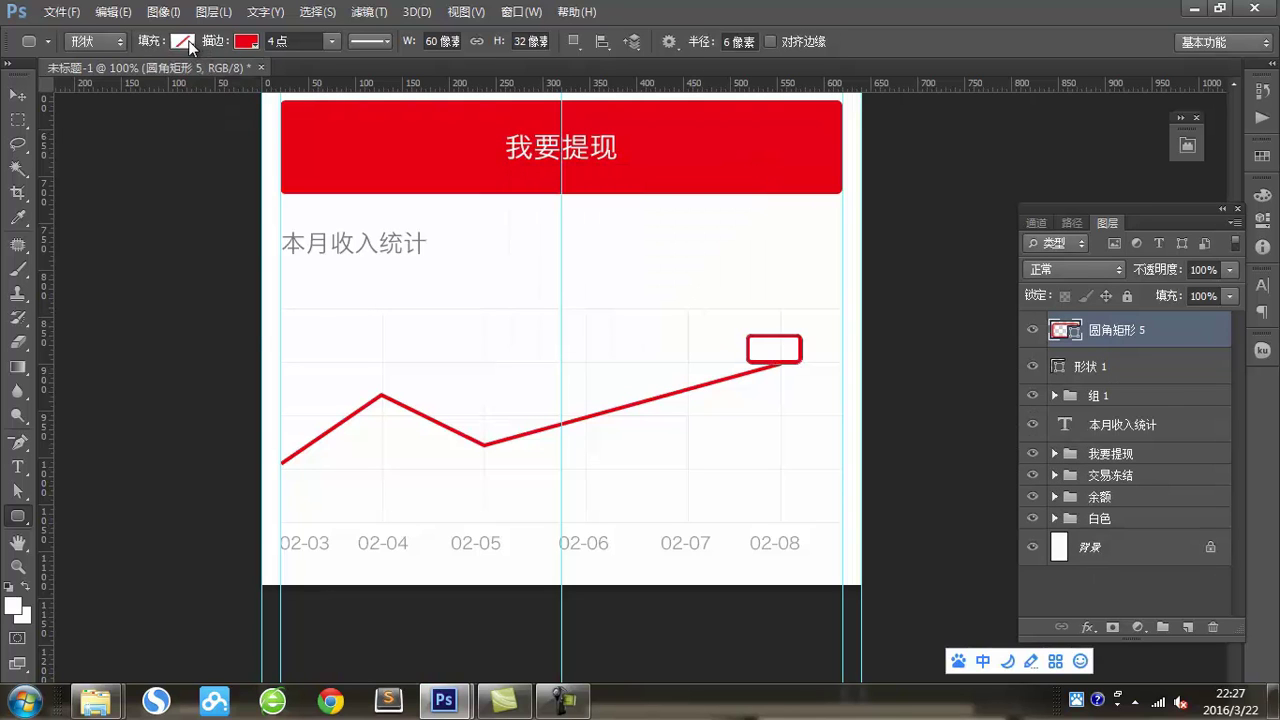
- Fill the small rounded rectangle with red, remove its stroke and position it above the trend line's end point
left_click(184, 42)
left_click(91, 130)
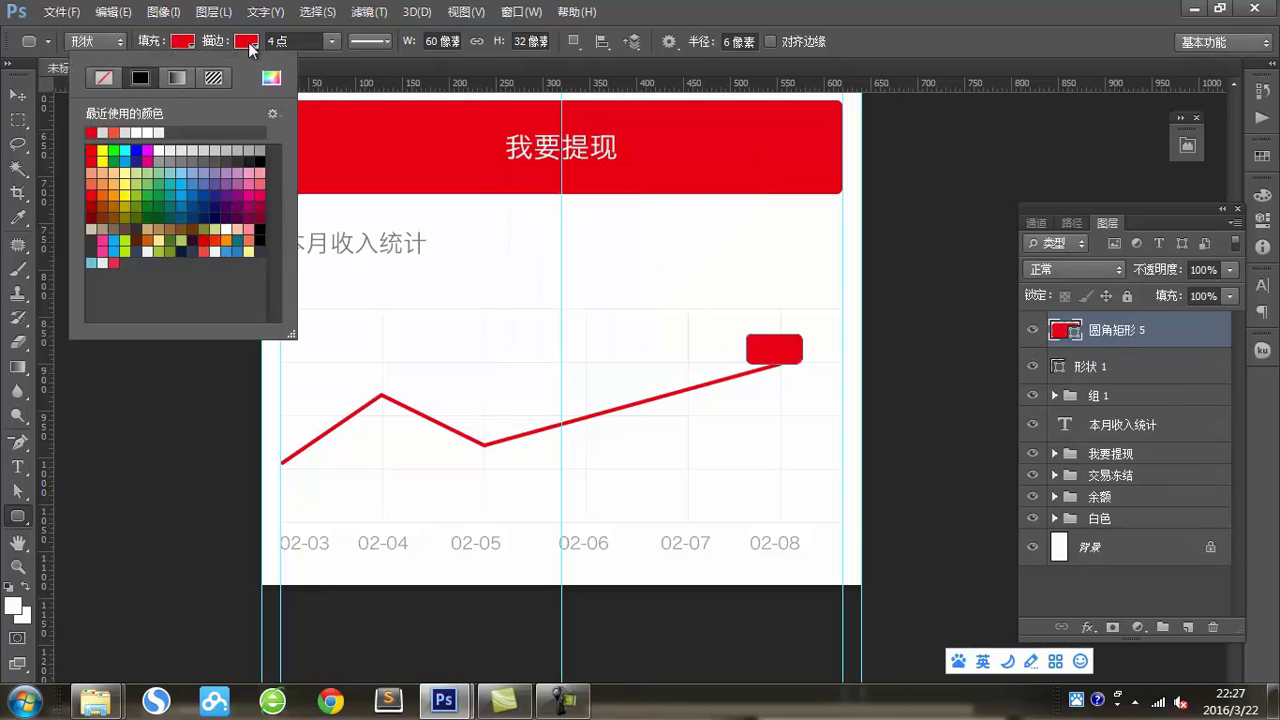
left_click(246, 42)
left_click(166, 84)
key("v")
key("ctrl+plus")
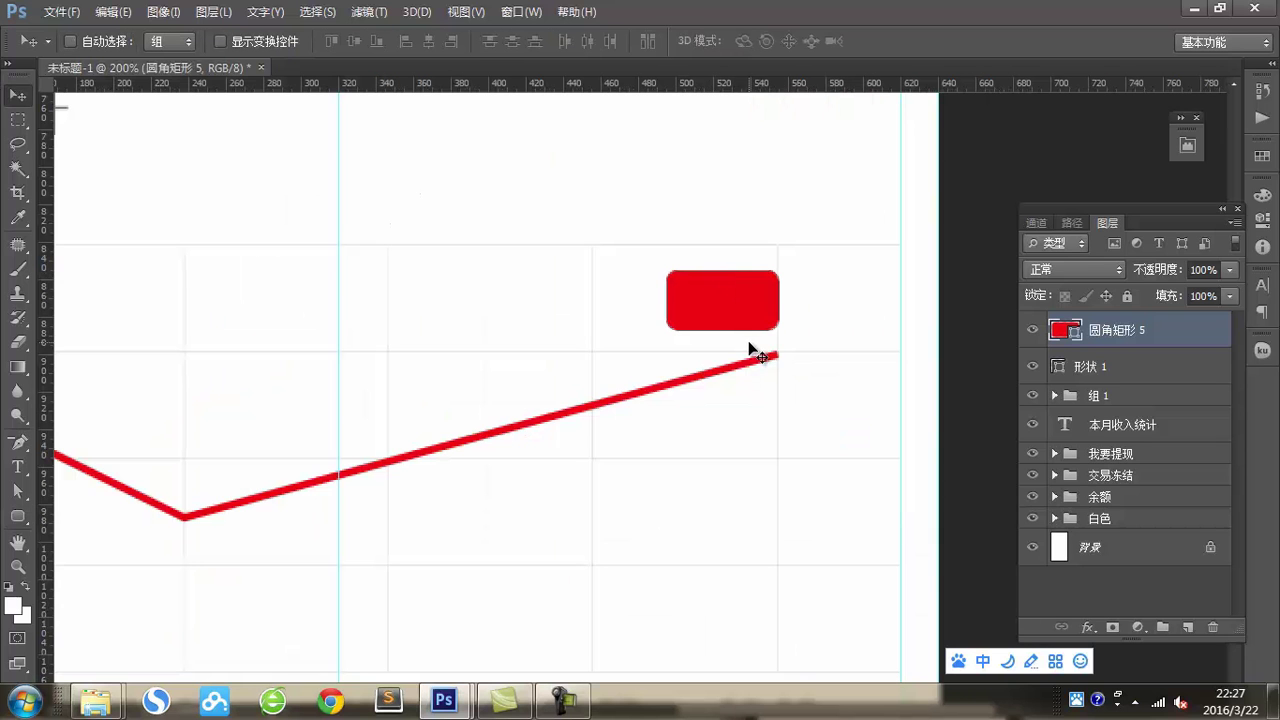
- Add a red triangle under the rounded rectangle, skew its tip towards the line's end and merge both shapes into one callout
left_click(18, 516)
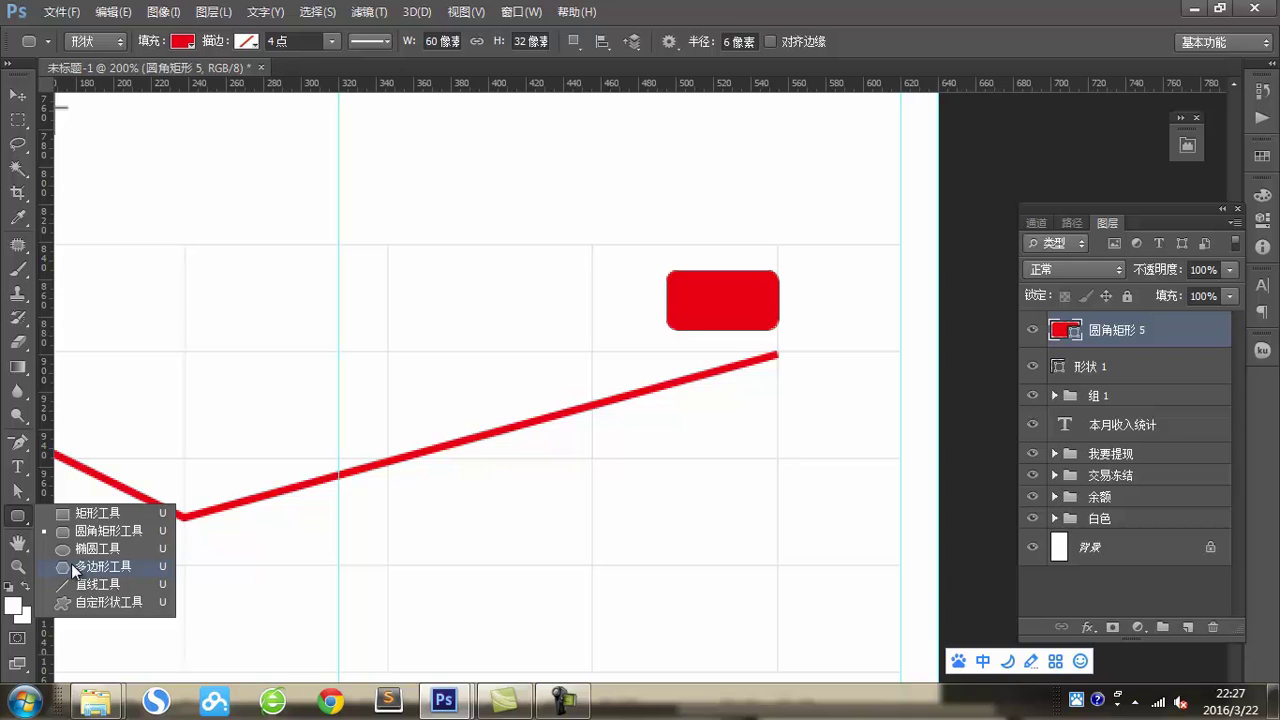
left_click(71, 563)
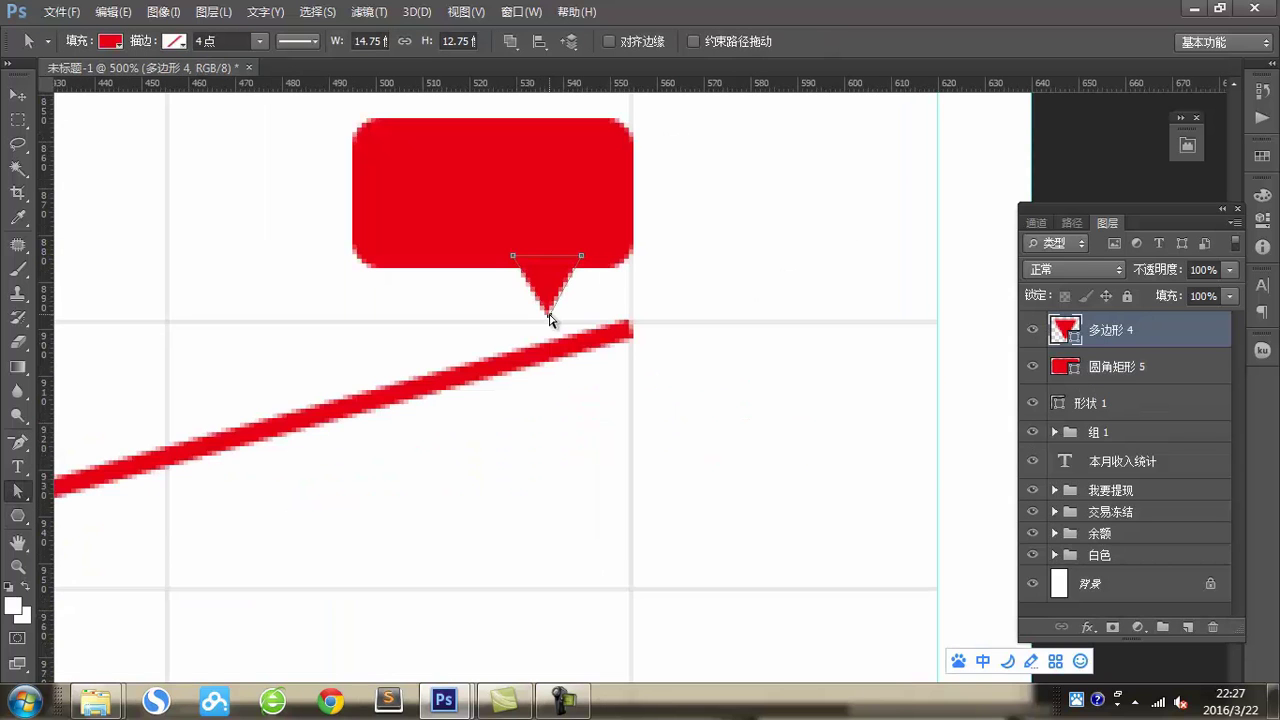
left_click_drag(550, 318, 581, 306)
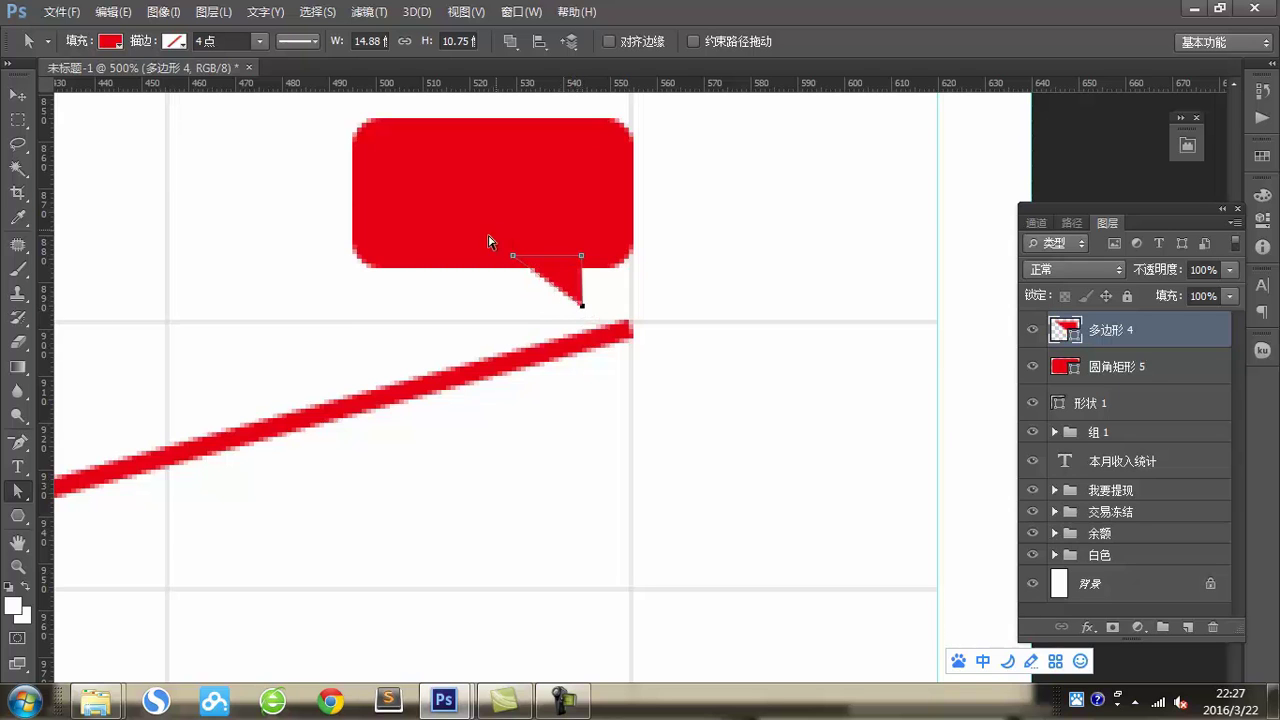
key("ctrl+e")
key("ctrl+minus")
key("ctrl+minus")
key("ctrl+minus")
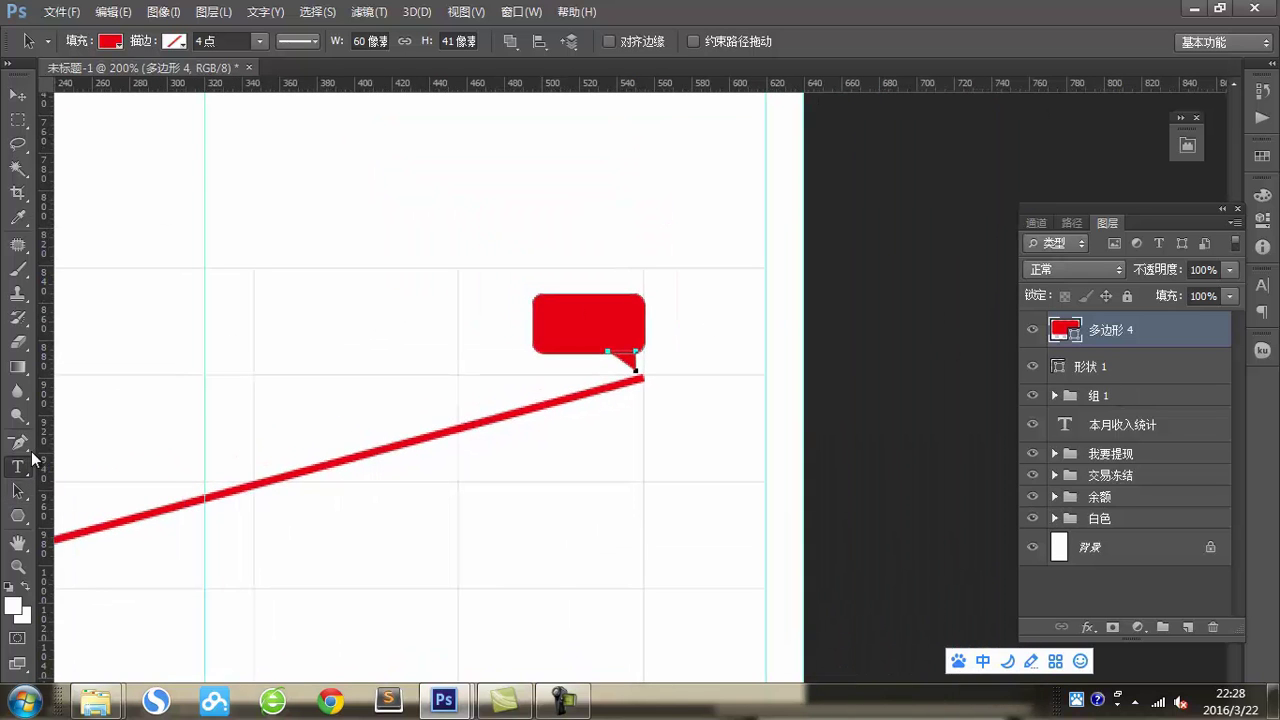
- Add the 18 pt text 800, centre it on the red callout and recolour it white
left_click(18, 467)
left_click(481, 328)
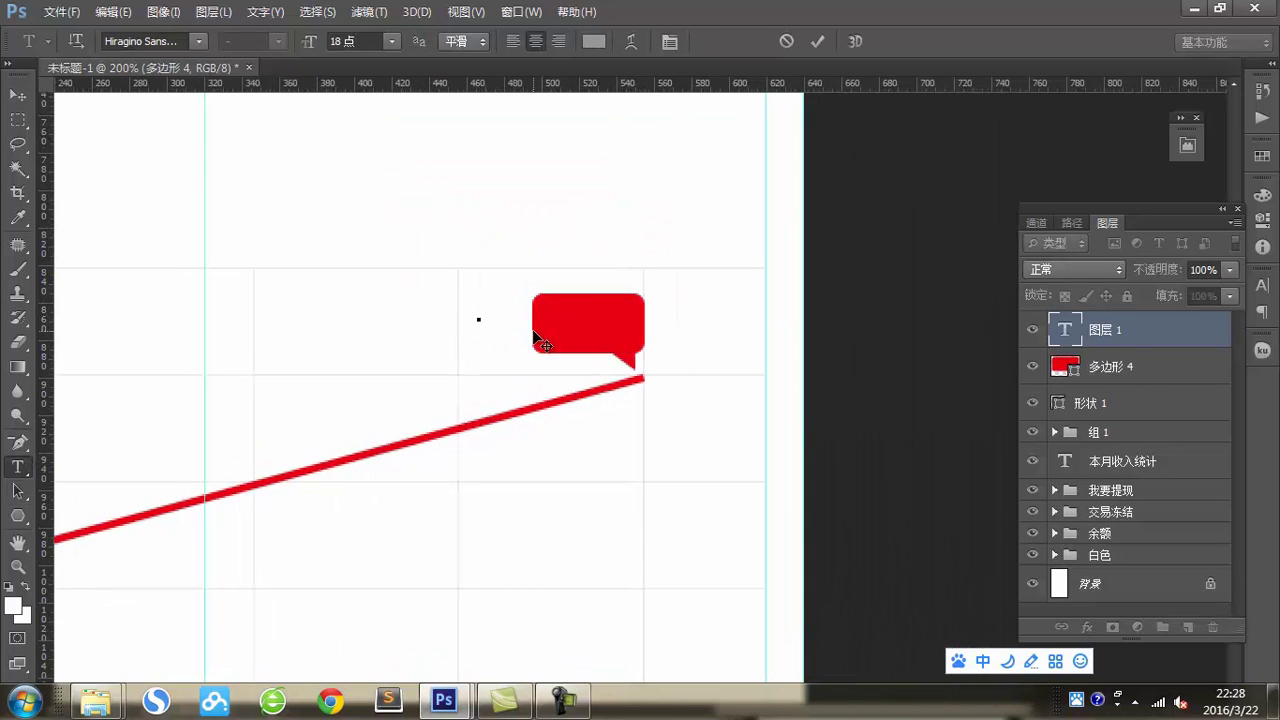
type("800")
key("ctrl+Return")
left_click_drag(492, 319, 610, 326)
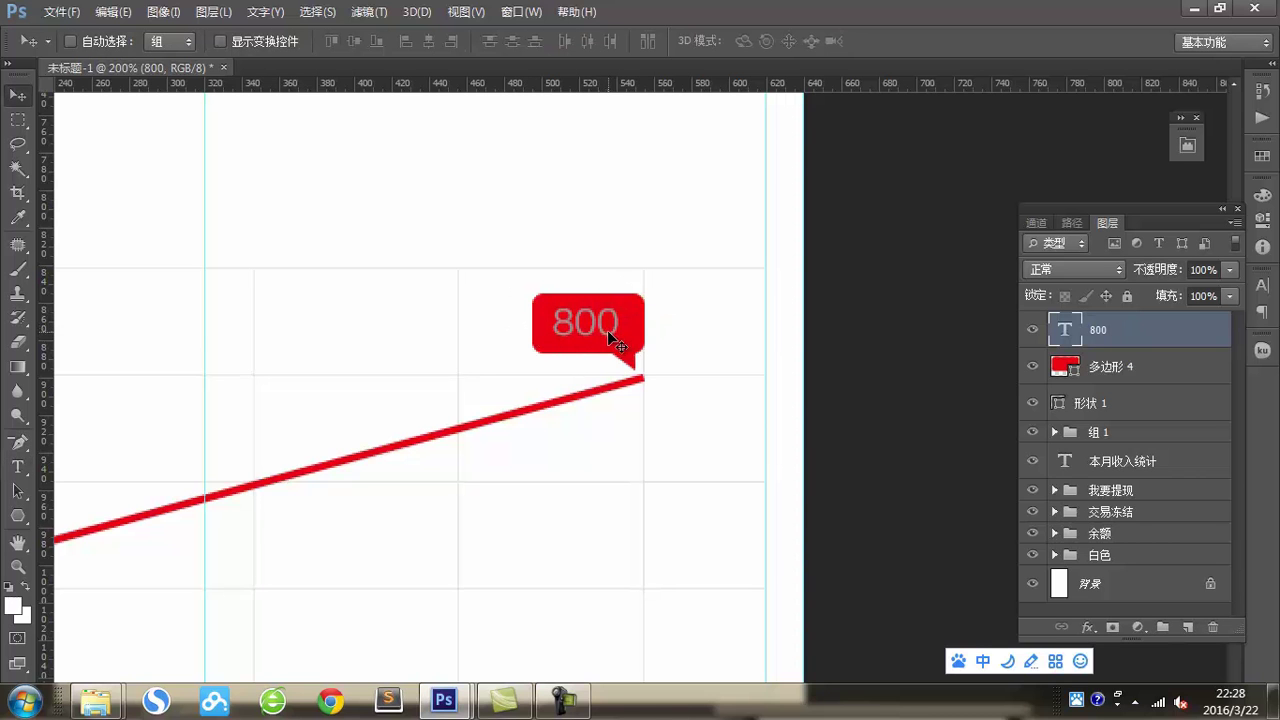
left_click(1148, 264)
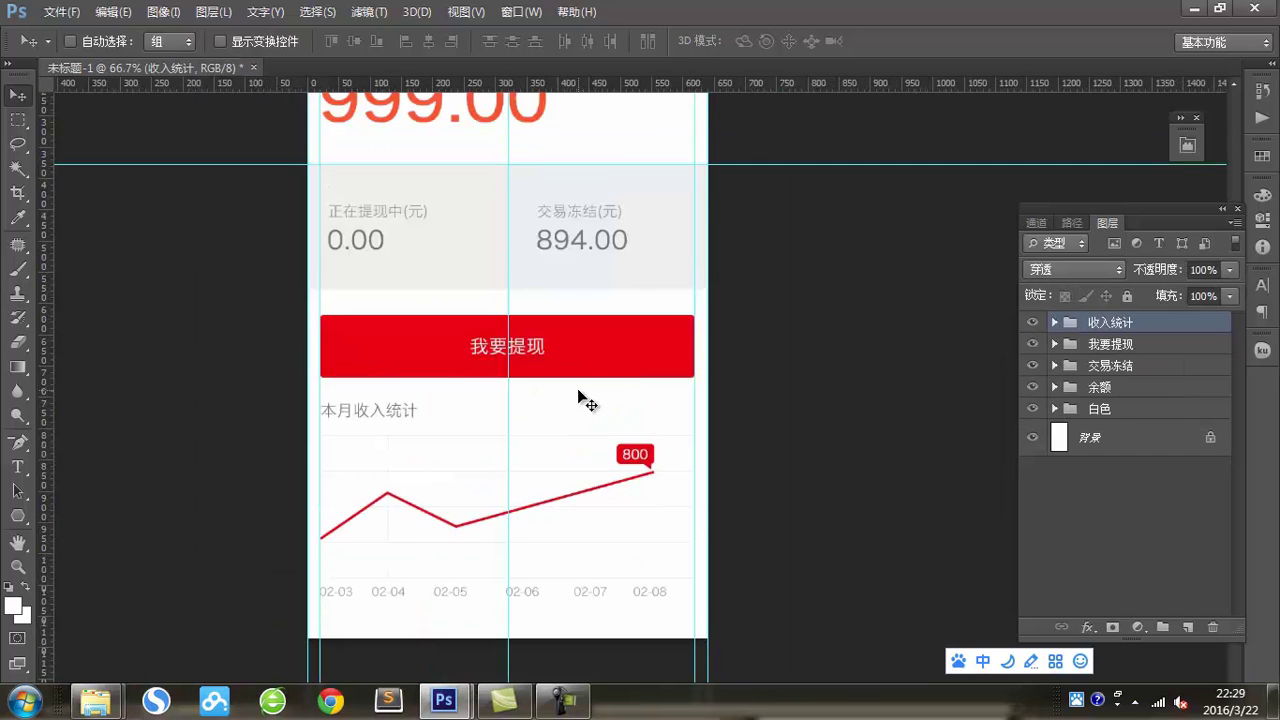
scroll(577, 388, "up", 3)
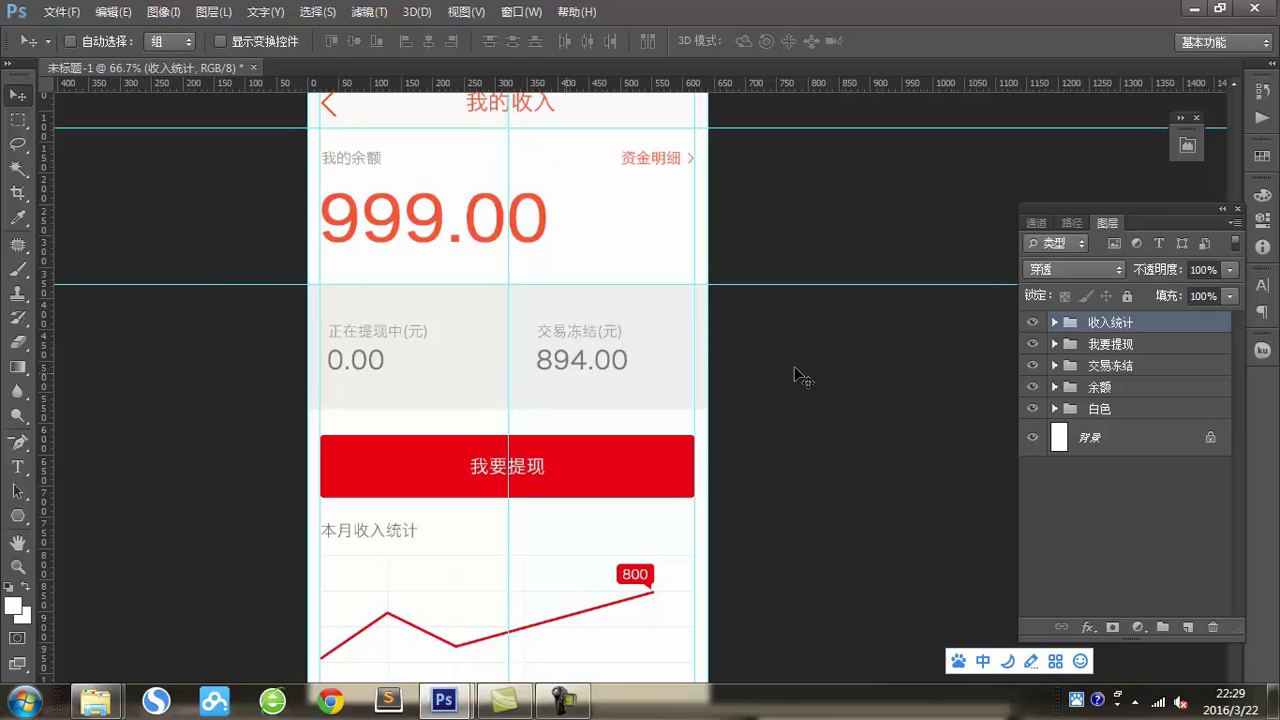
scroll(505, 466, "down", 5)
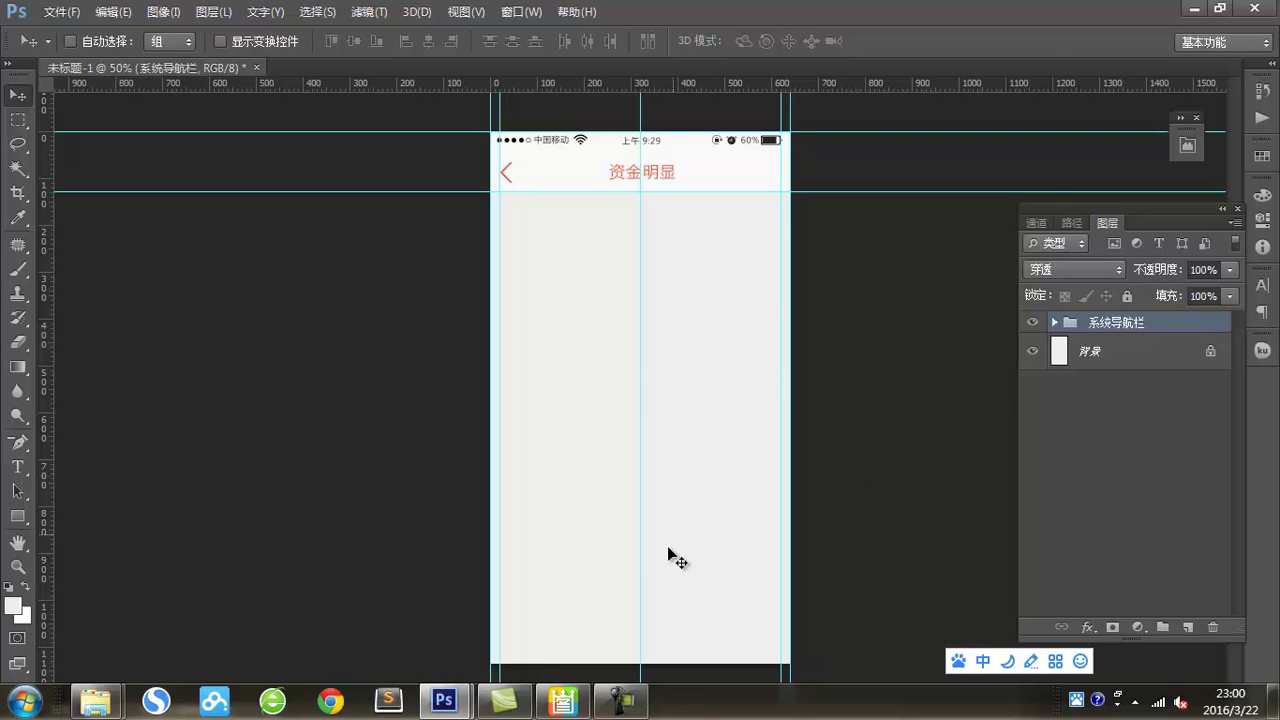
- Check the reference image 资金明细.png, then draw a 640 × 100 px white rectangle and place it directly below the navigation bar
left_click(563, 705)
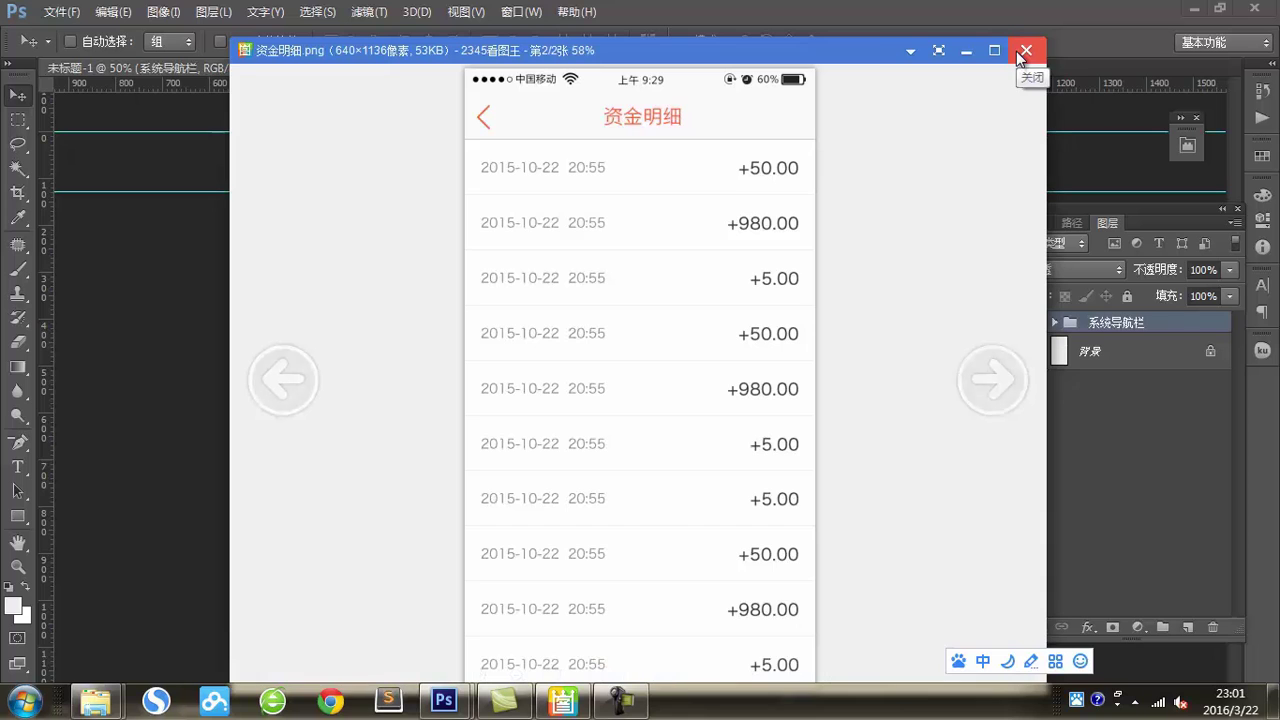
key("Escape")
left_click_drag(18, 516, 87, 512)
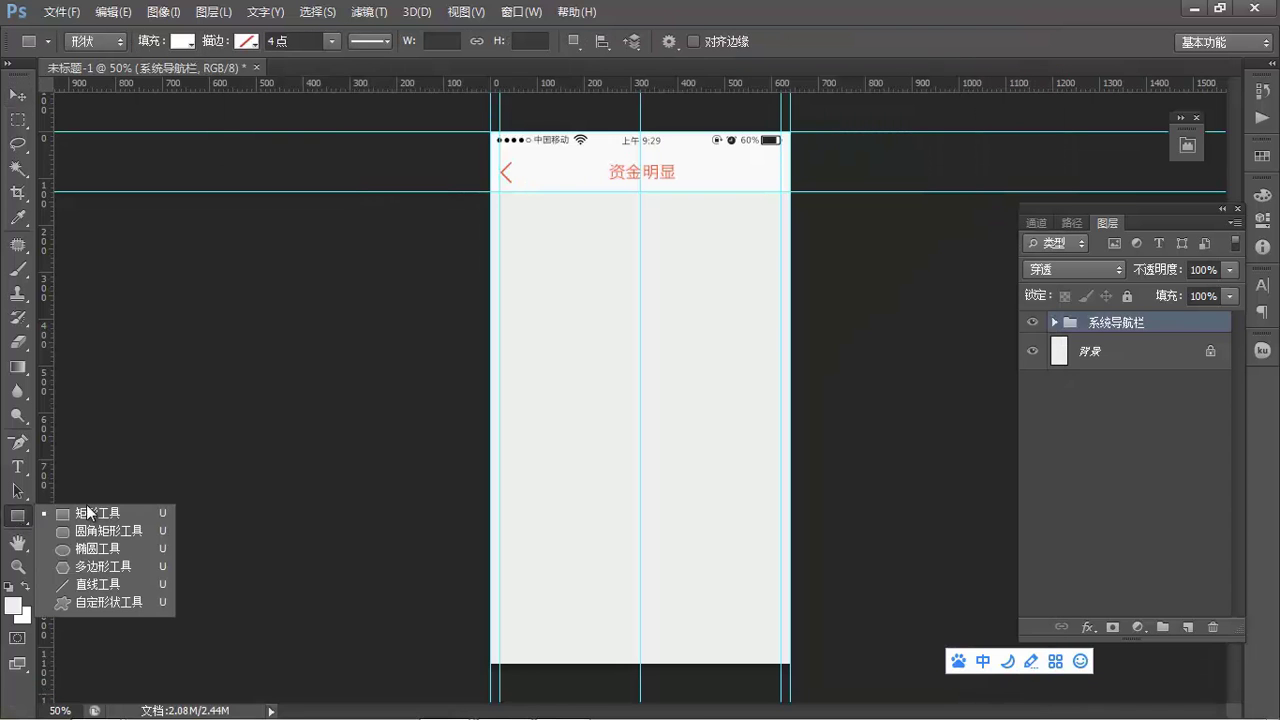
left_click(107, 492)
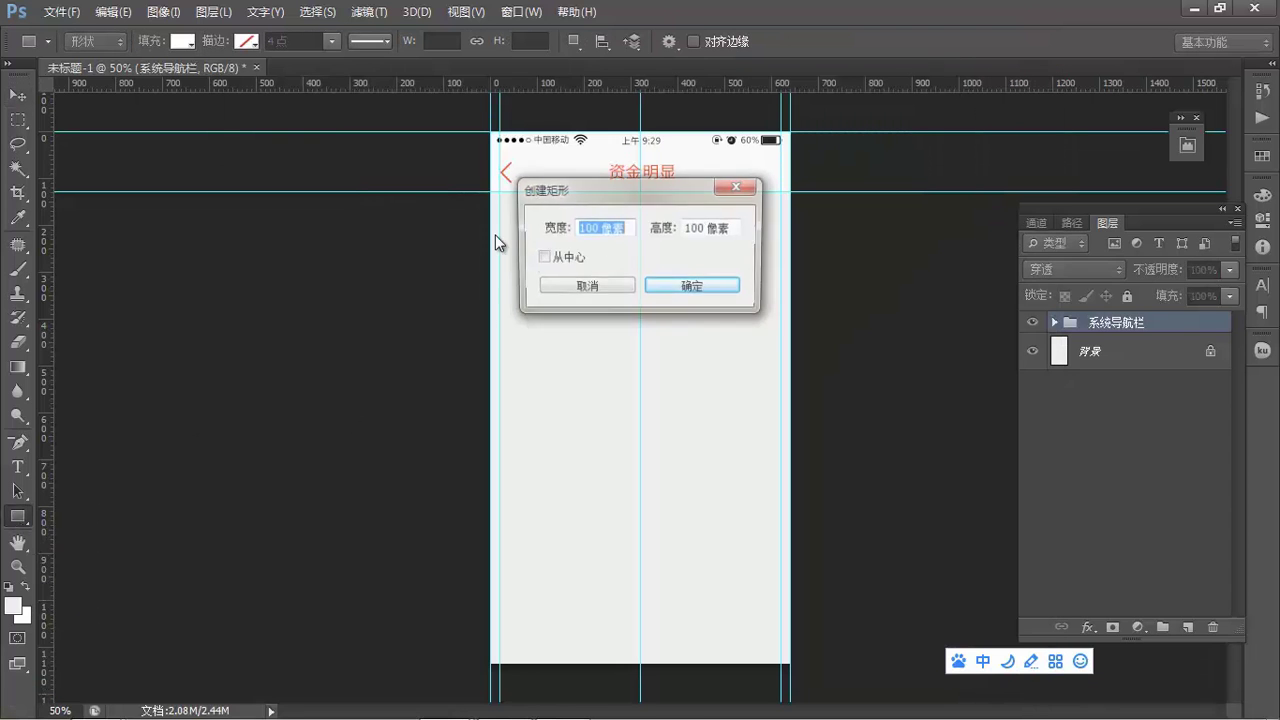
left_click(590, 229)
type("640")
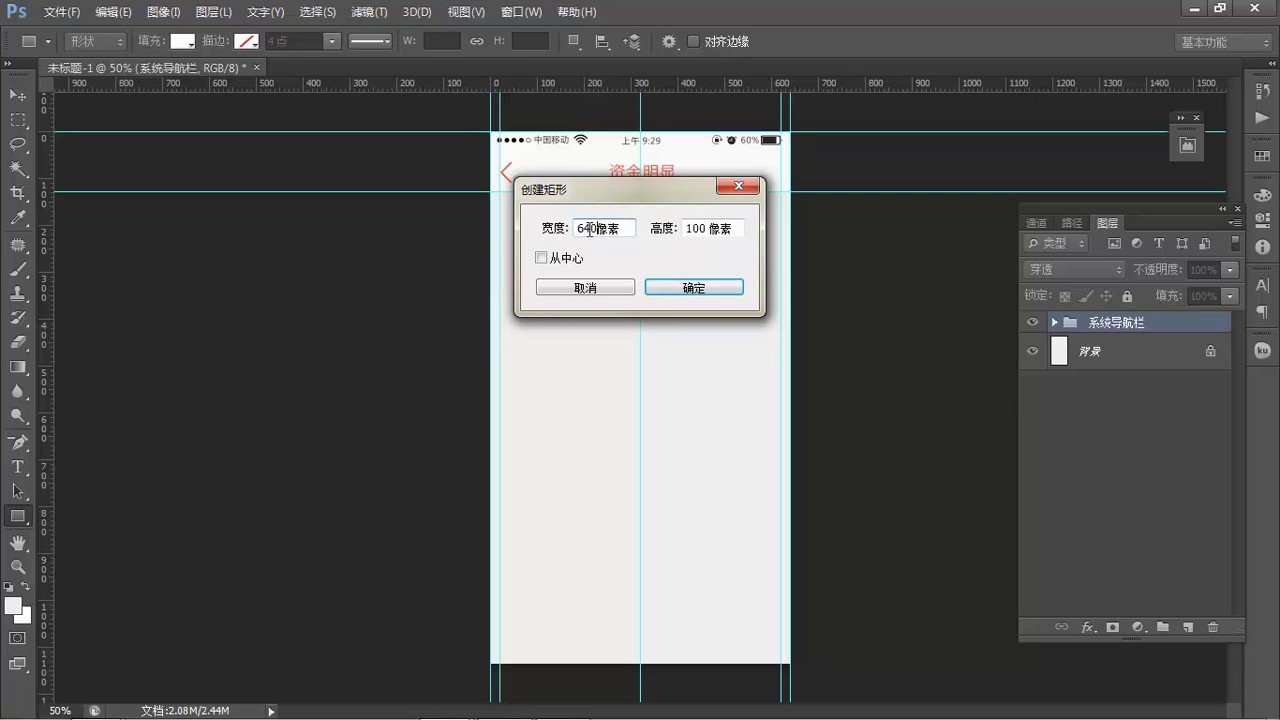
left_click(690, 287)
key("v")
left_click_drag(608, 240, 518, 202)
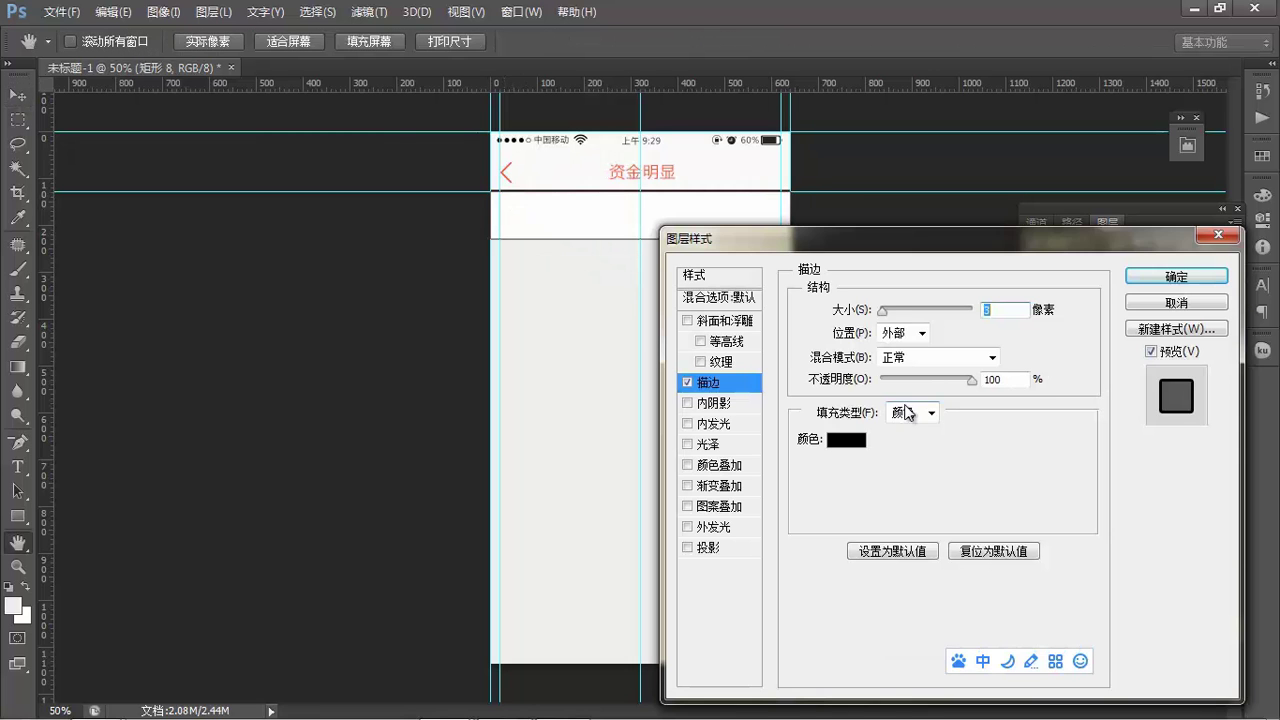
- Set the white row rectangle's stroke effect to colour #dedede and collapse its effects in the layer list
left_click(846, 440)
left_click(996, 535)
type("dedede")
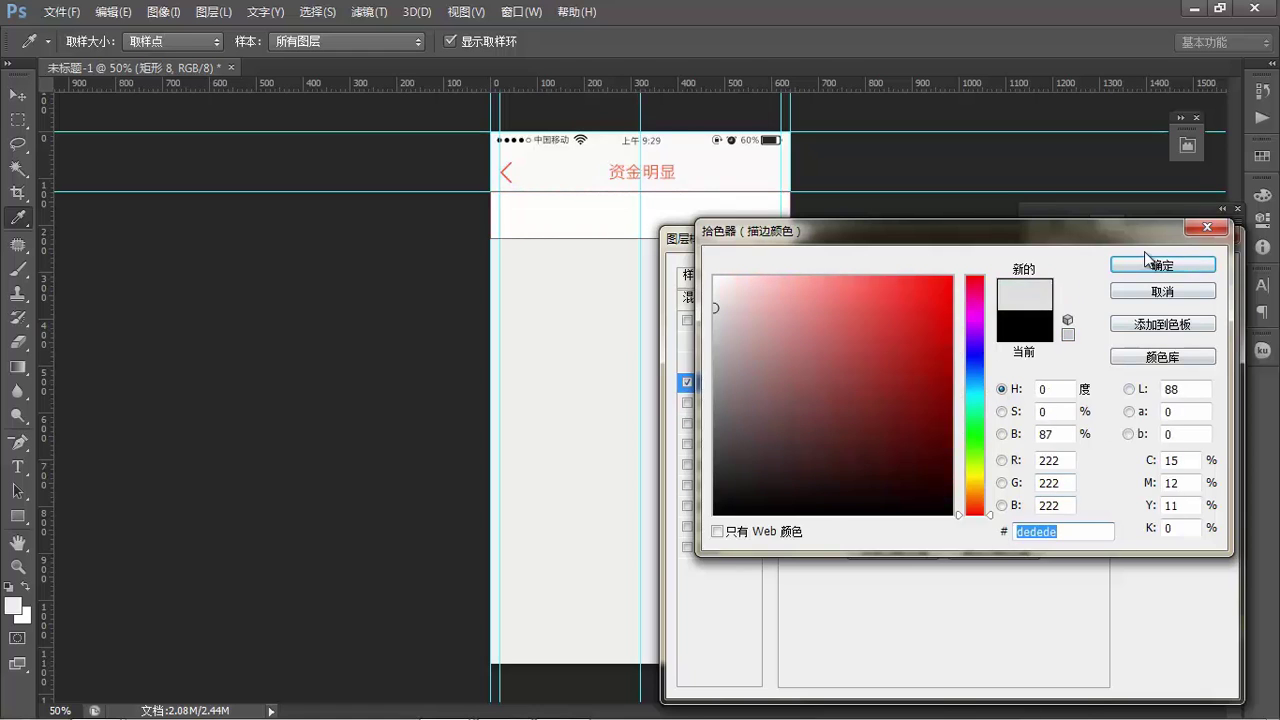
left_click(1160, 264)
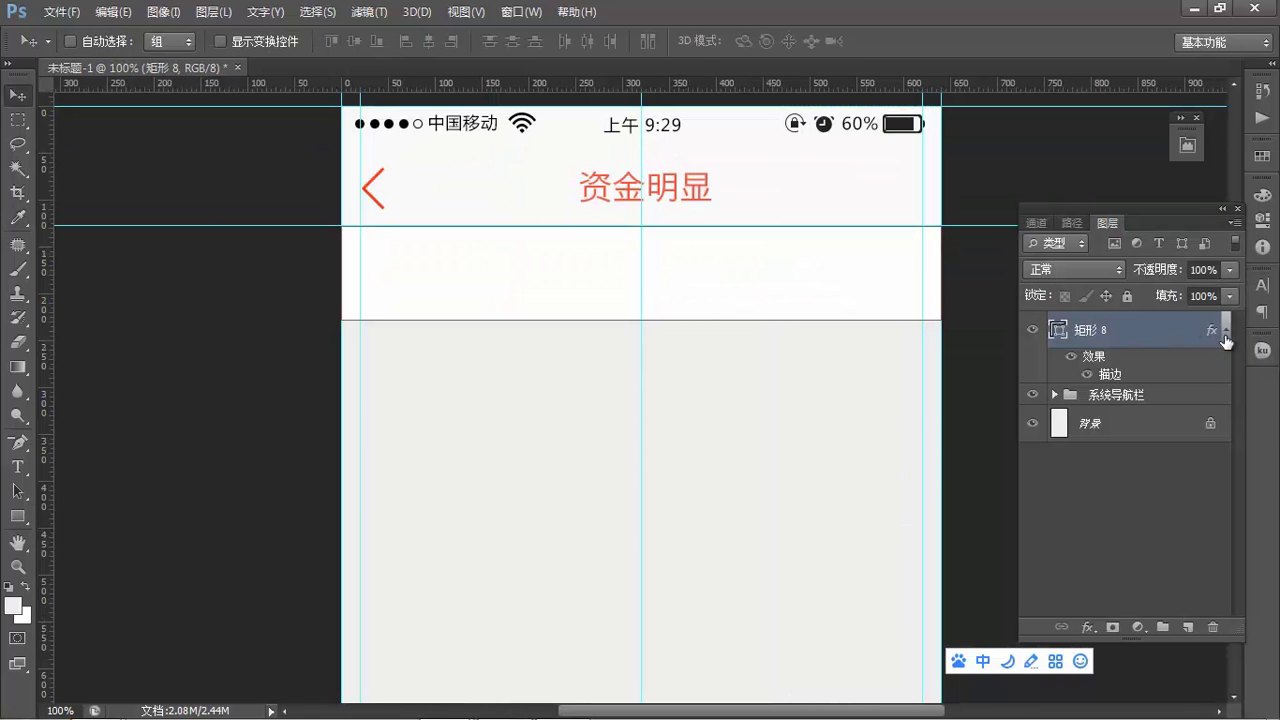
left_click(1226, 341)
left_click(17, 467)
left_click(385, 345)
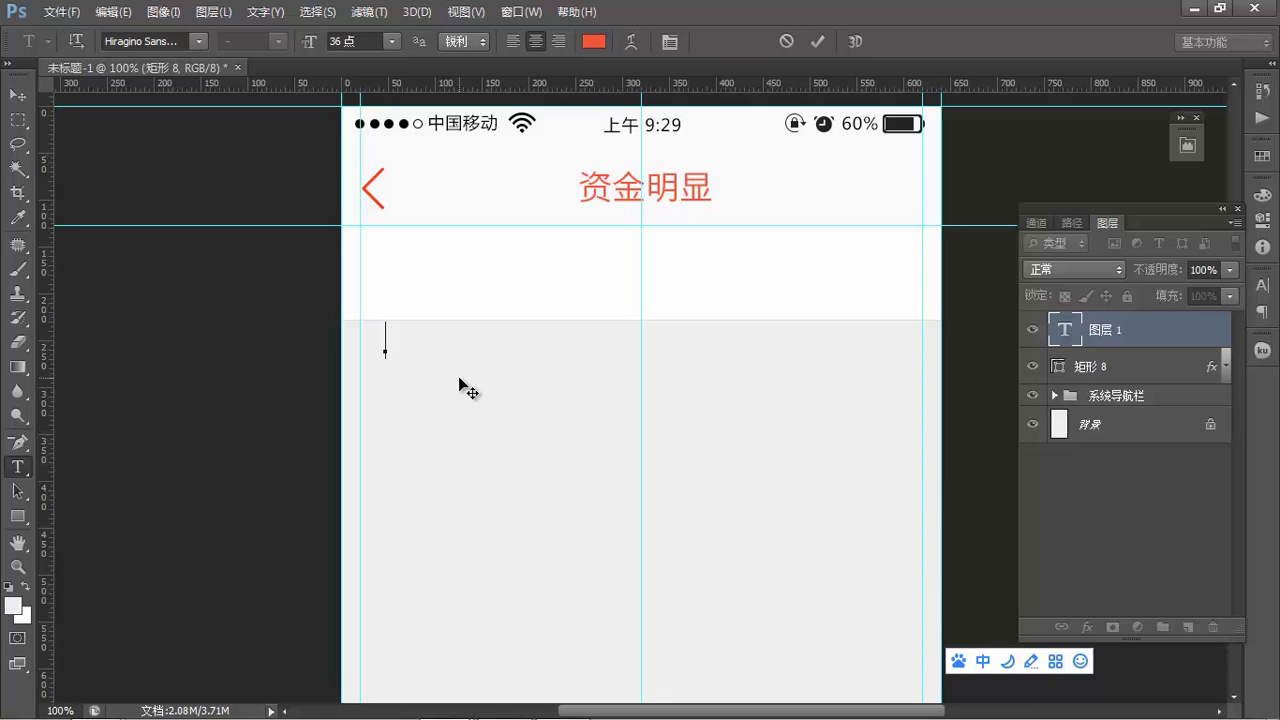
type("2015-03-08 12:35:50")
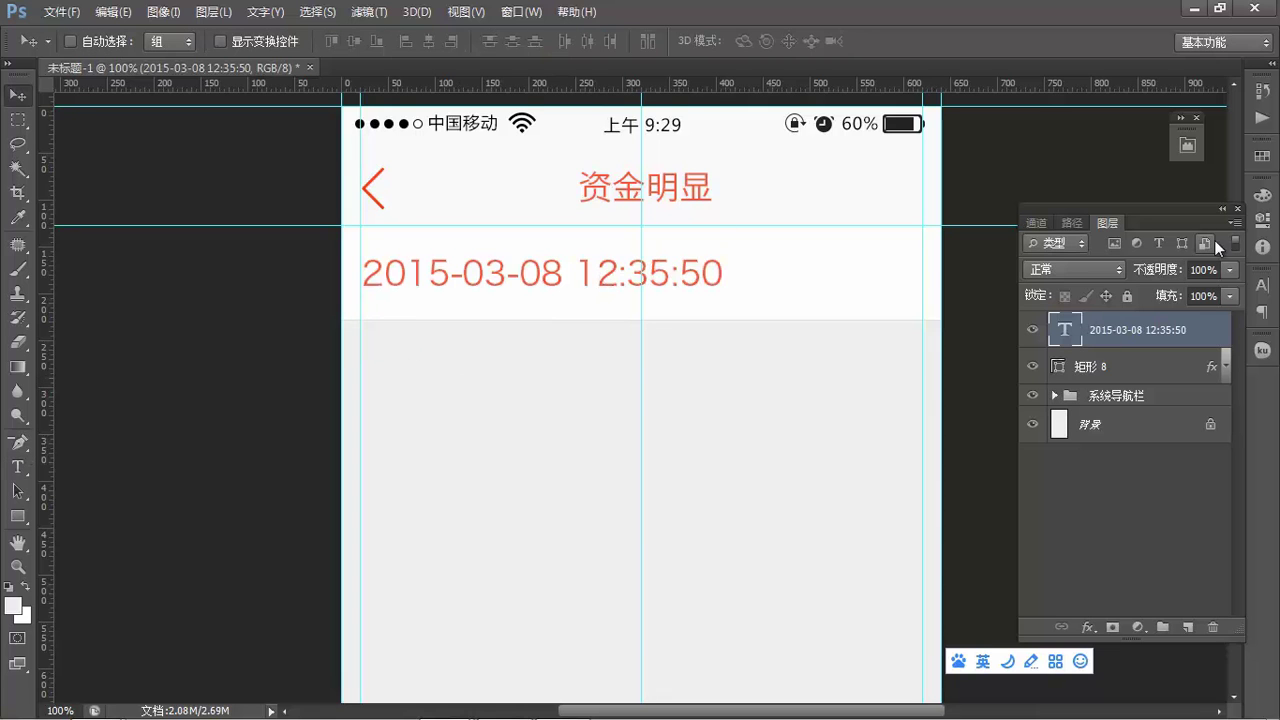
- Set the date text to 24 pt and its colour to #999999
left_click(1262, 285)
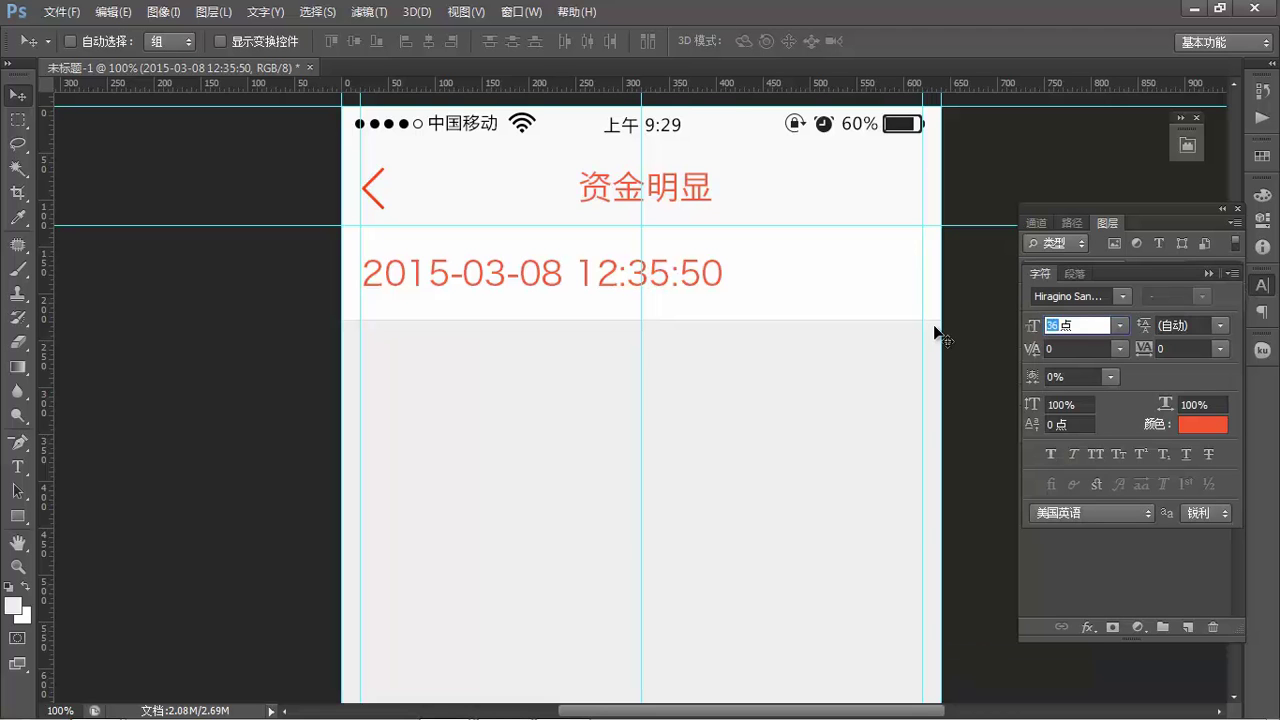
key("Return")
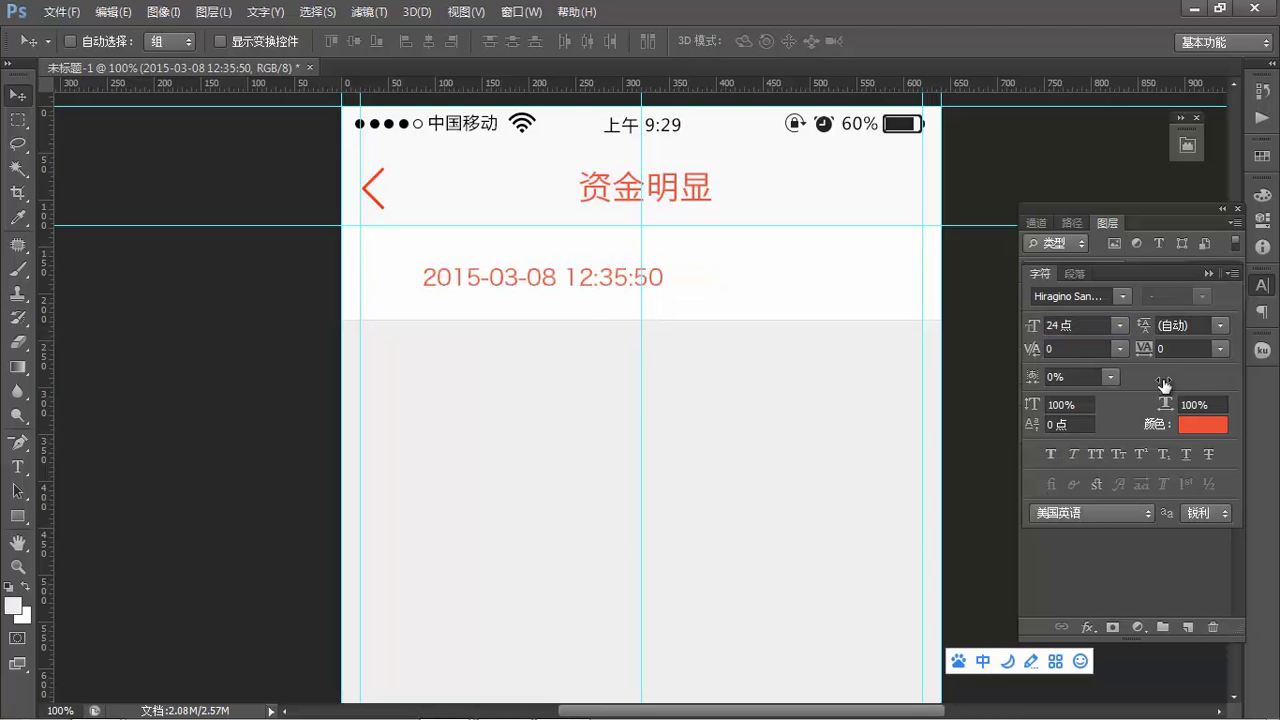
left_click(1202, 425)
double_click(1065, 531)
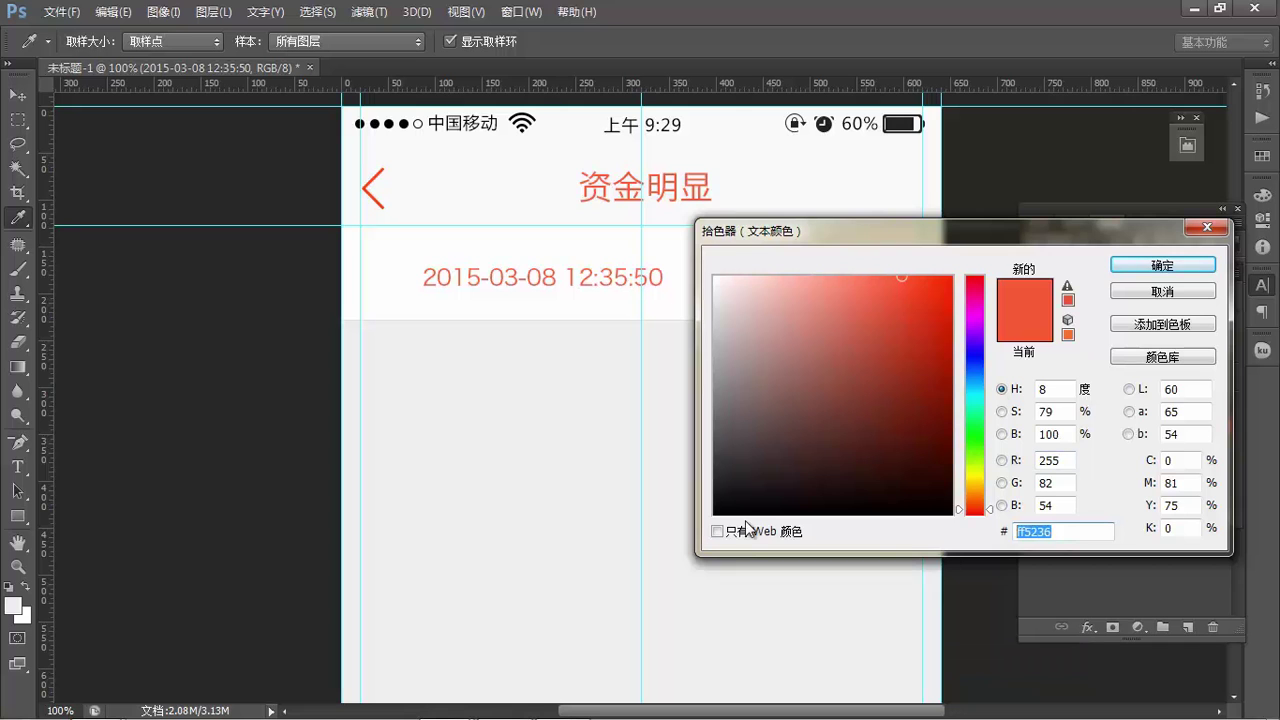
type("999999")
key("Return")
- Duplicate the date text to the right side of the row and replace its content with +50.00
left_click_drag(515, 278, 766, 280)
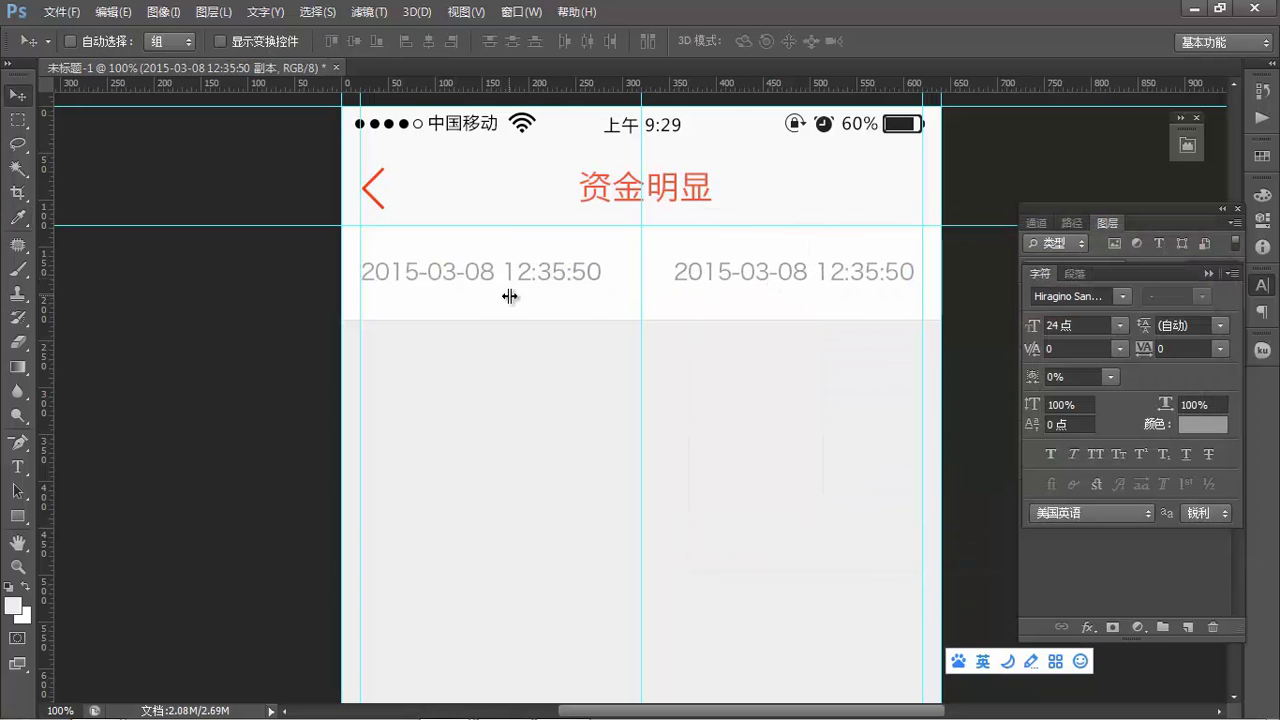
left_click(17, 467)
left_click_drag(674, 271, 1121, 271)
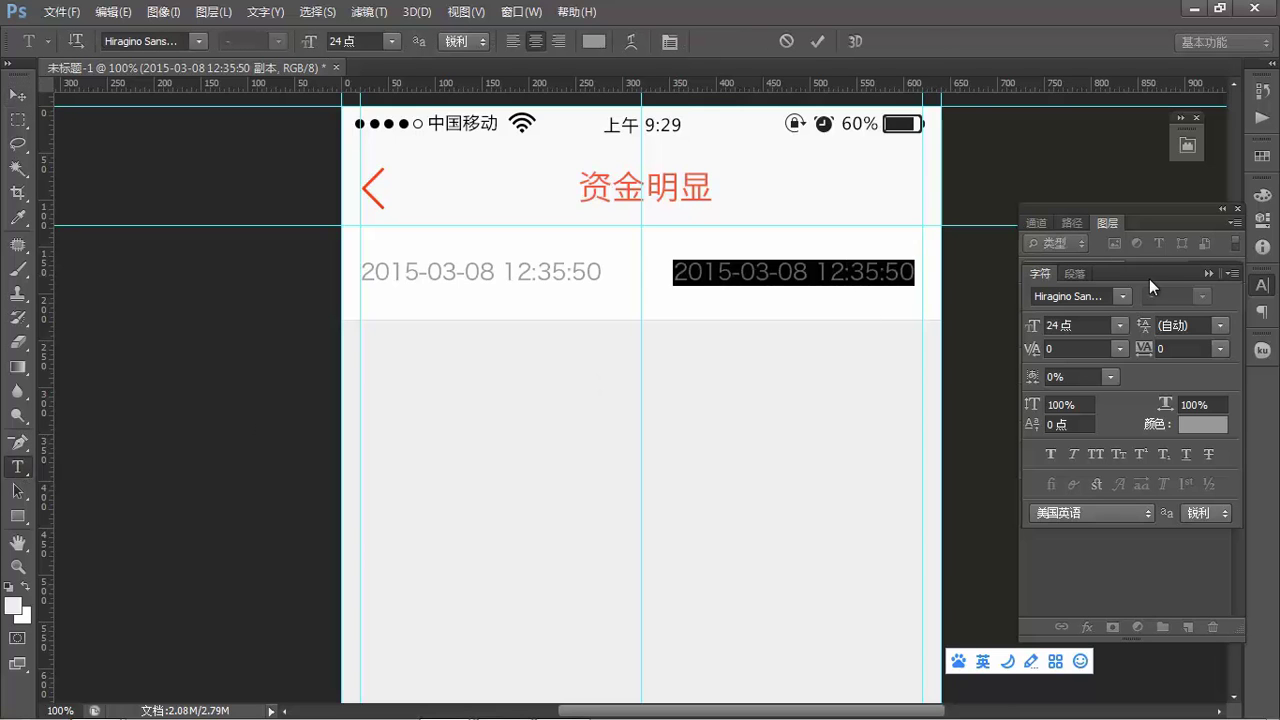
type("50.00")
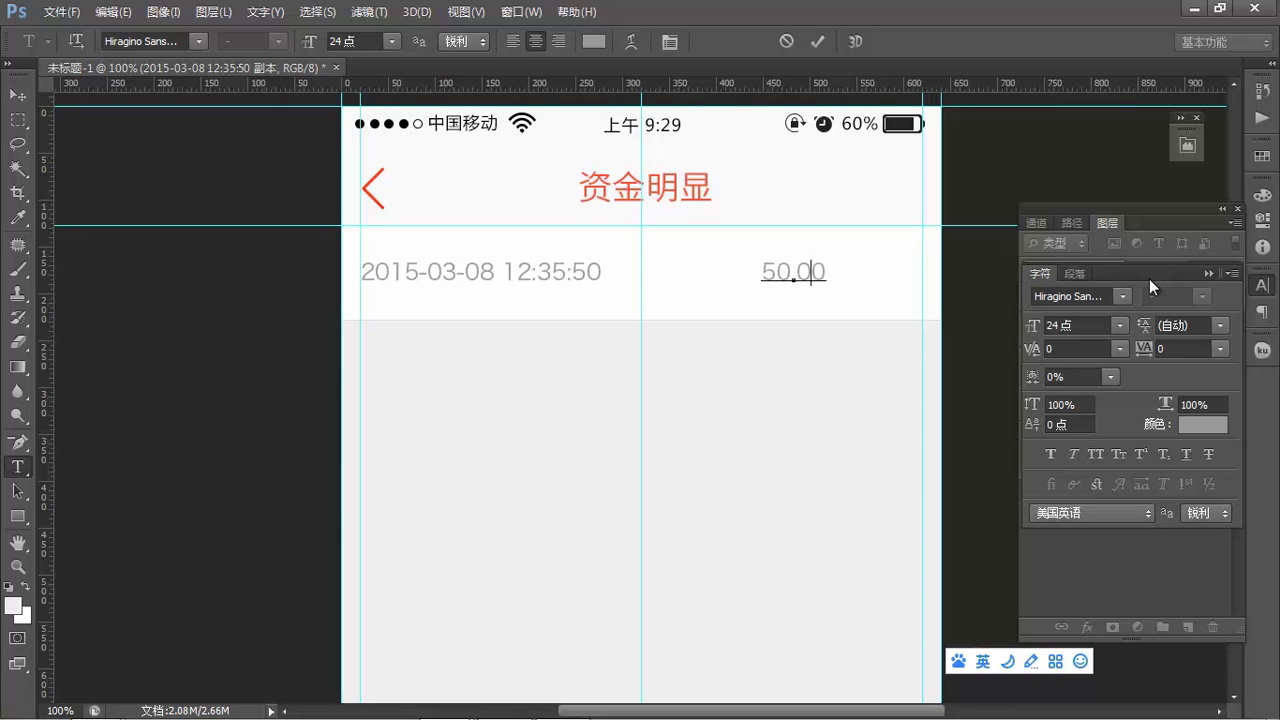
type("+")
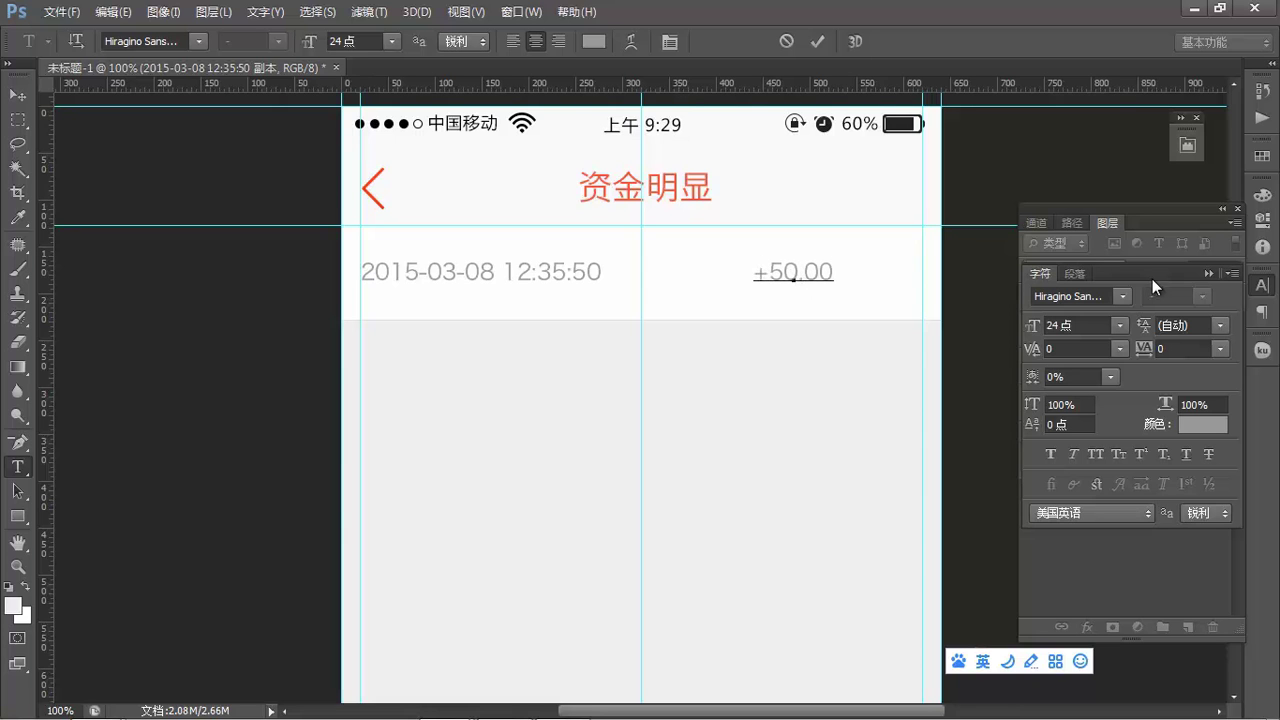
left_click(17, 94)
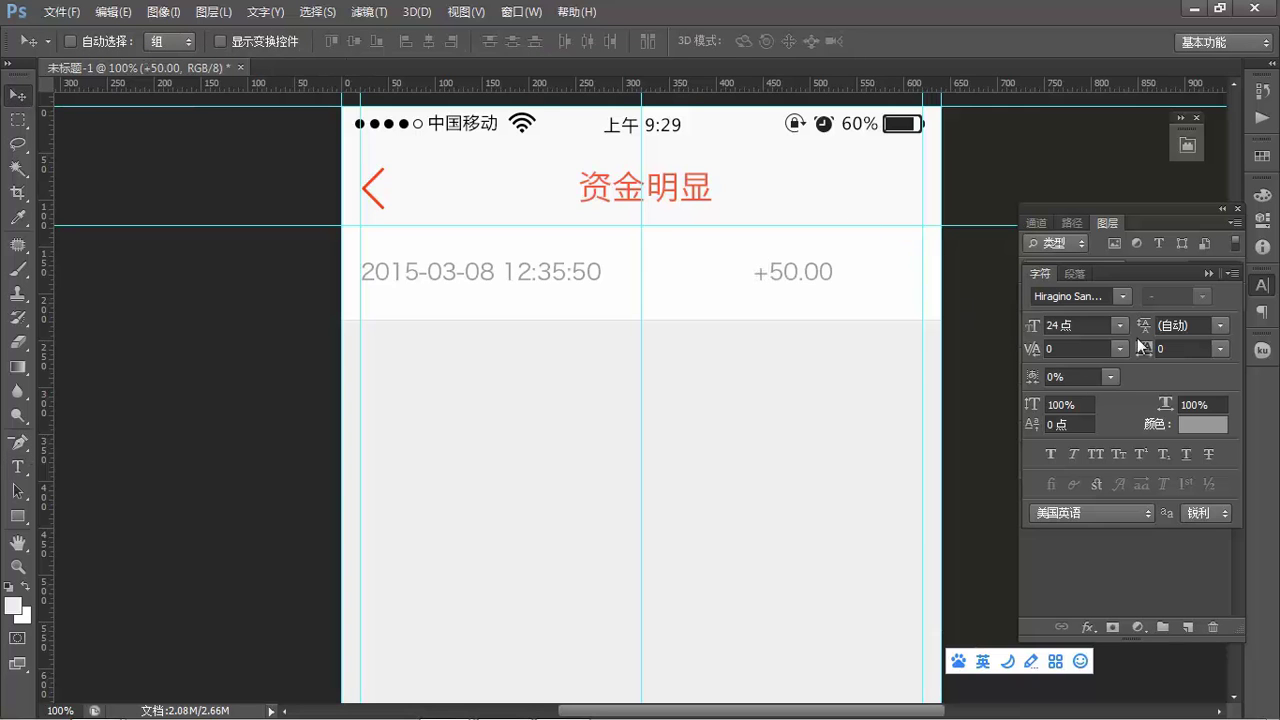
- Set the +50.00 text to 30 pt in colour #333 and move it against the right margin guide
left_click(1058, 325)
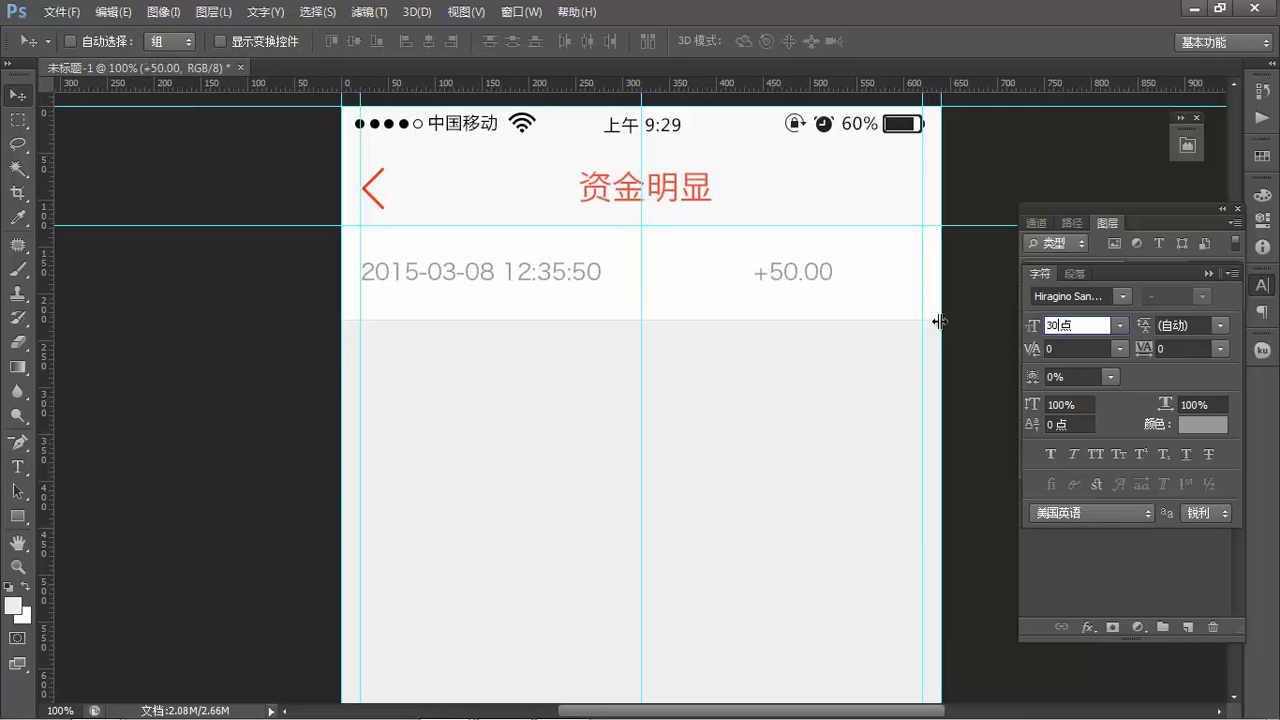
key("Return")
left_click(1199, 430)
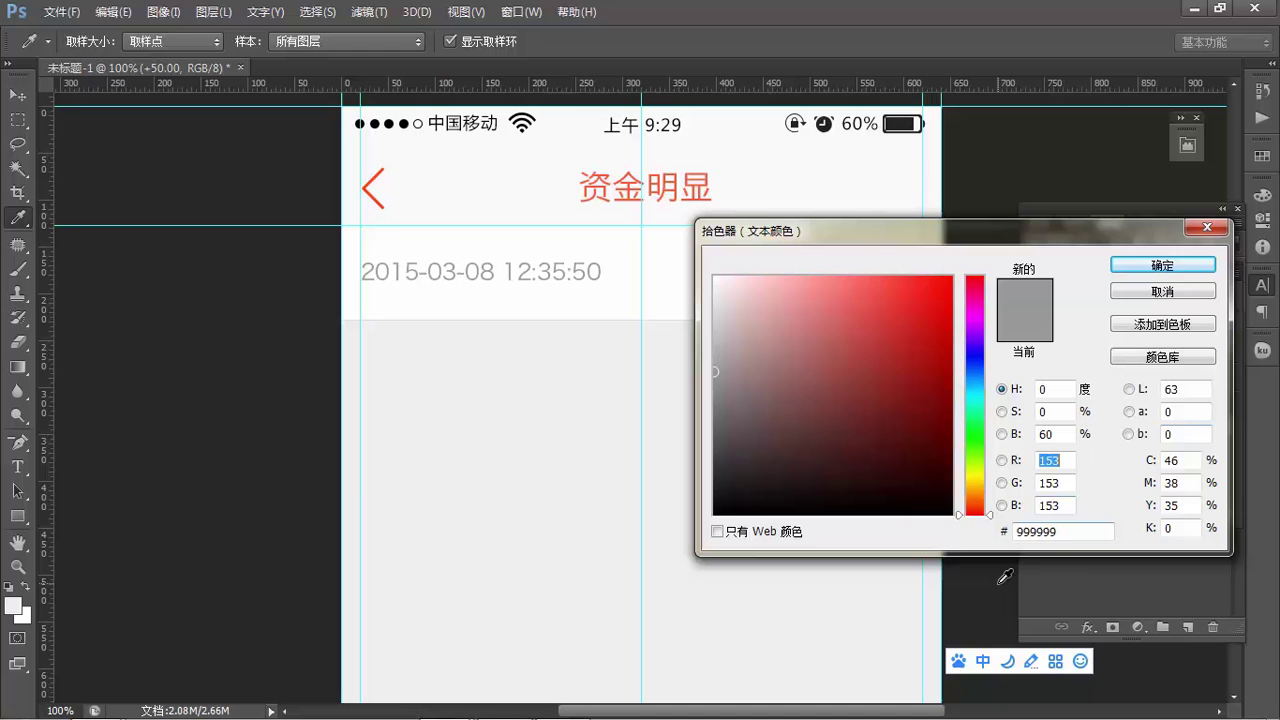
double_click(1071, 535)
type("333")
key("Return")
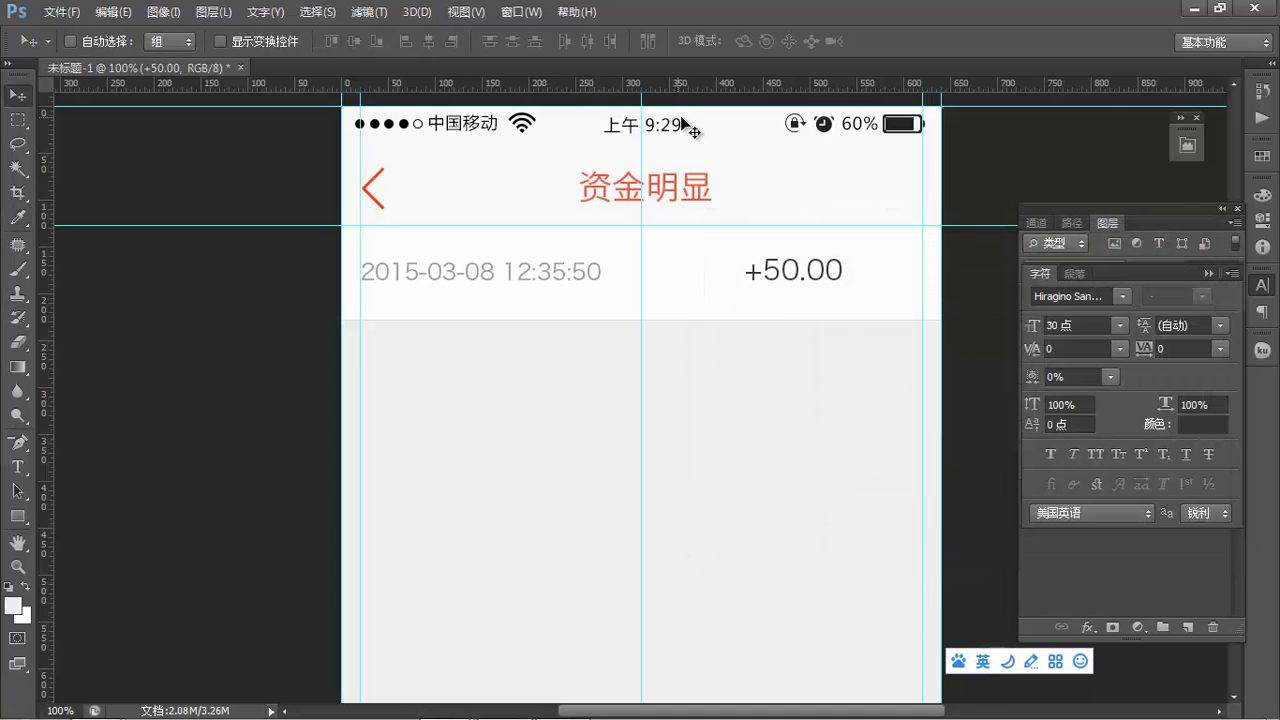
key("v")
left_click_drag(829, 271, 911, 276)
- Group the amount text, date text and white row rectangle, and name the group 明细list
left_click(1047, 453)
left_click(993, 425)
left_click(1120, 409, "shift")
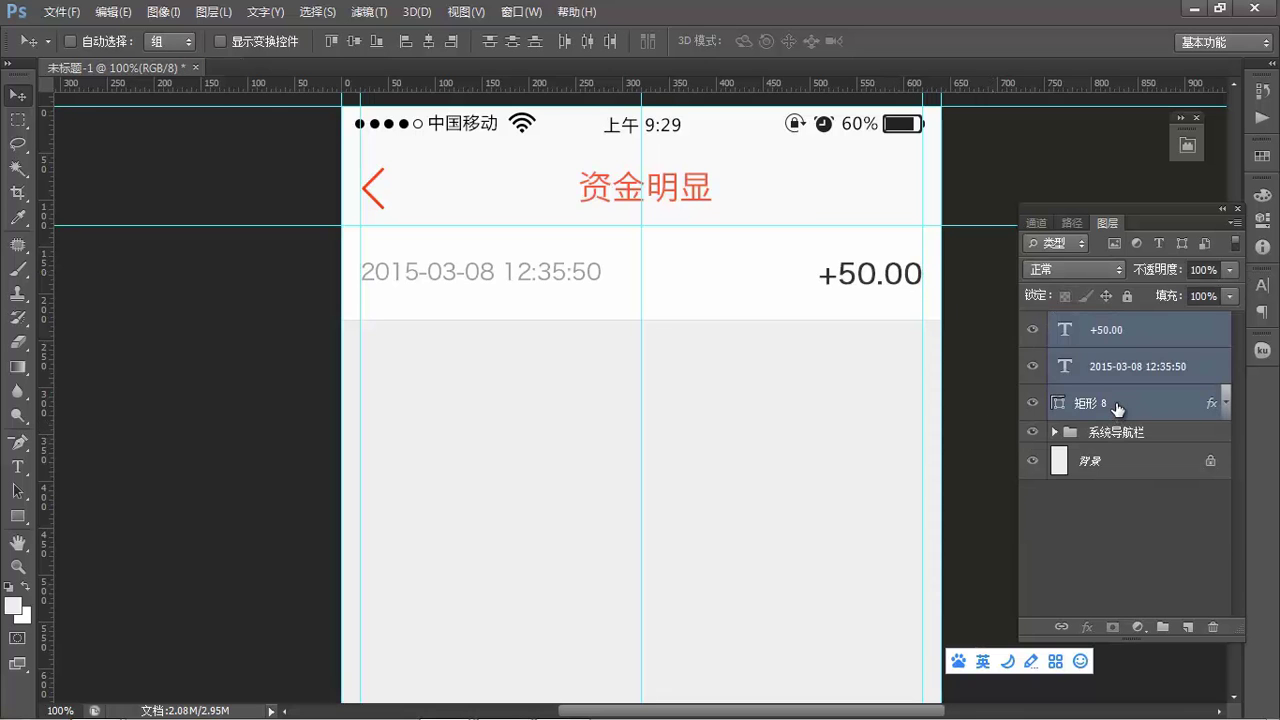
key("ctrl+g")
double_click(1098, 322)
key("shift")
type("明细list")
key("Return")
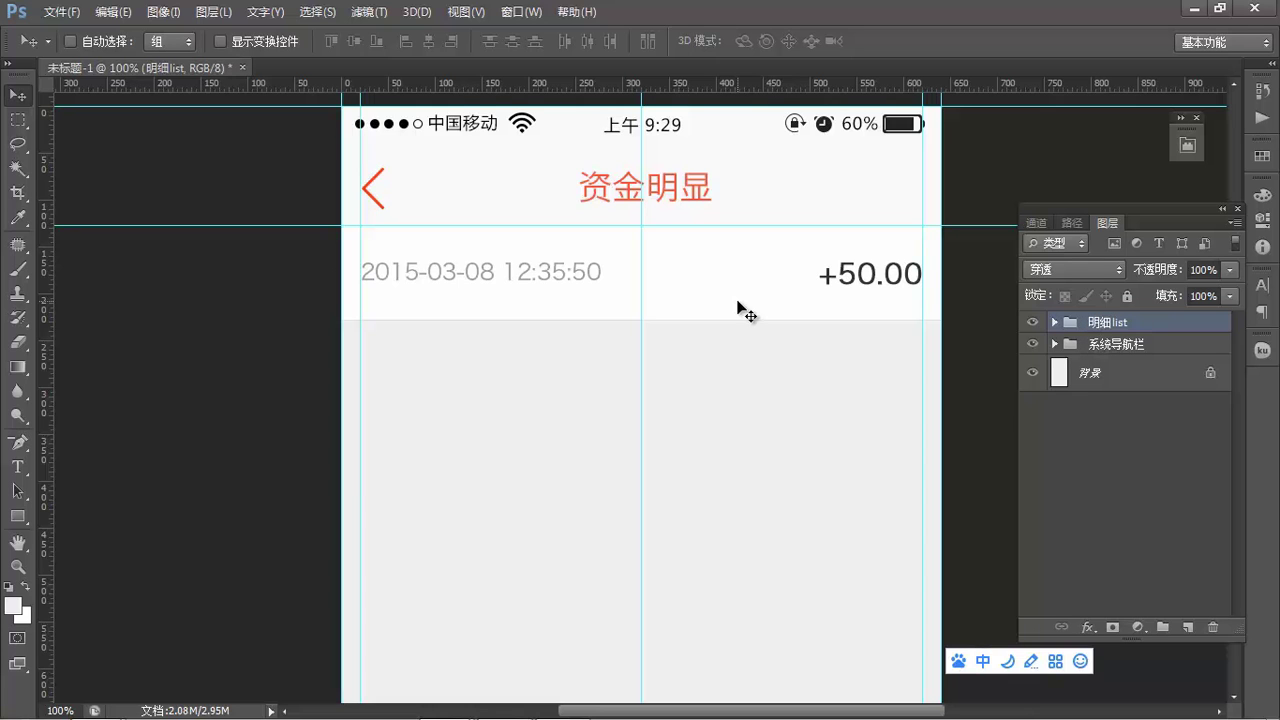
left_click(1054, 322)
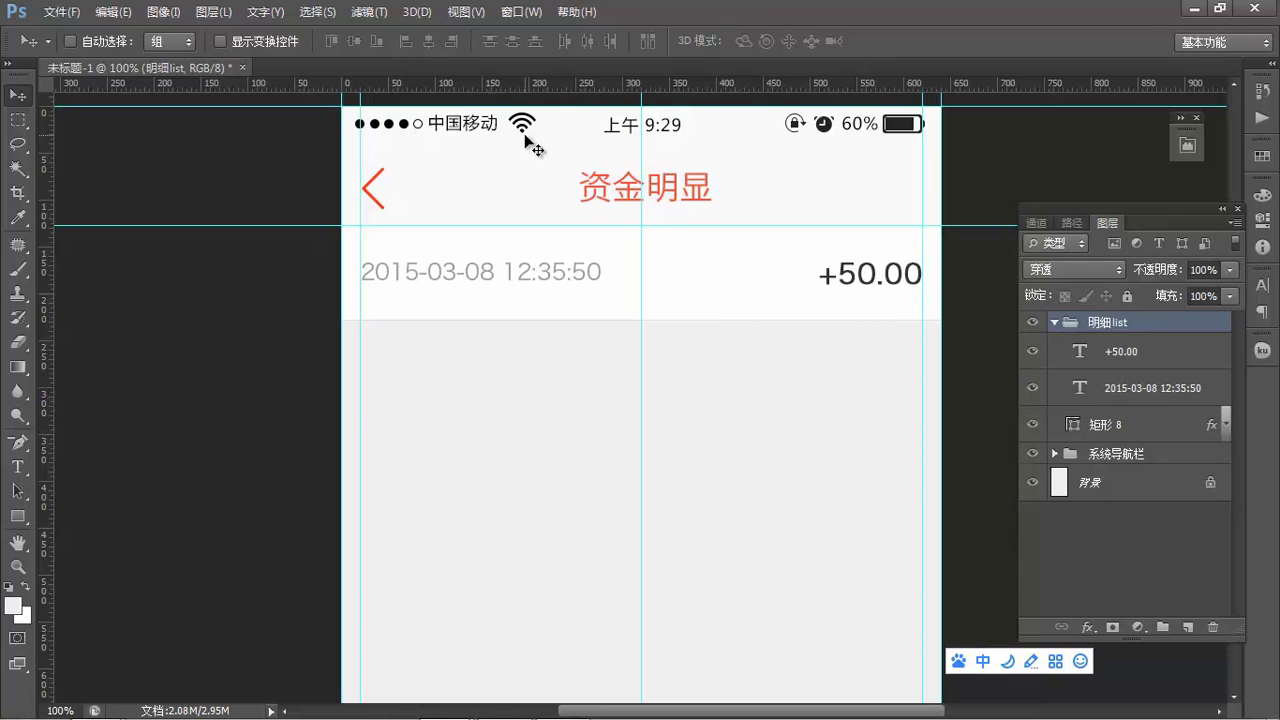
left_click(1127, 352)
left_click(1150, 425, "shift")
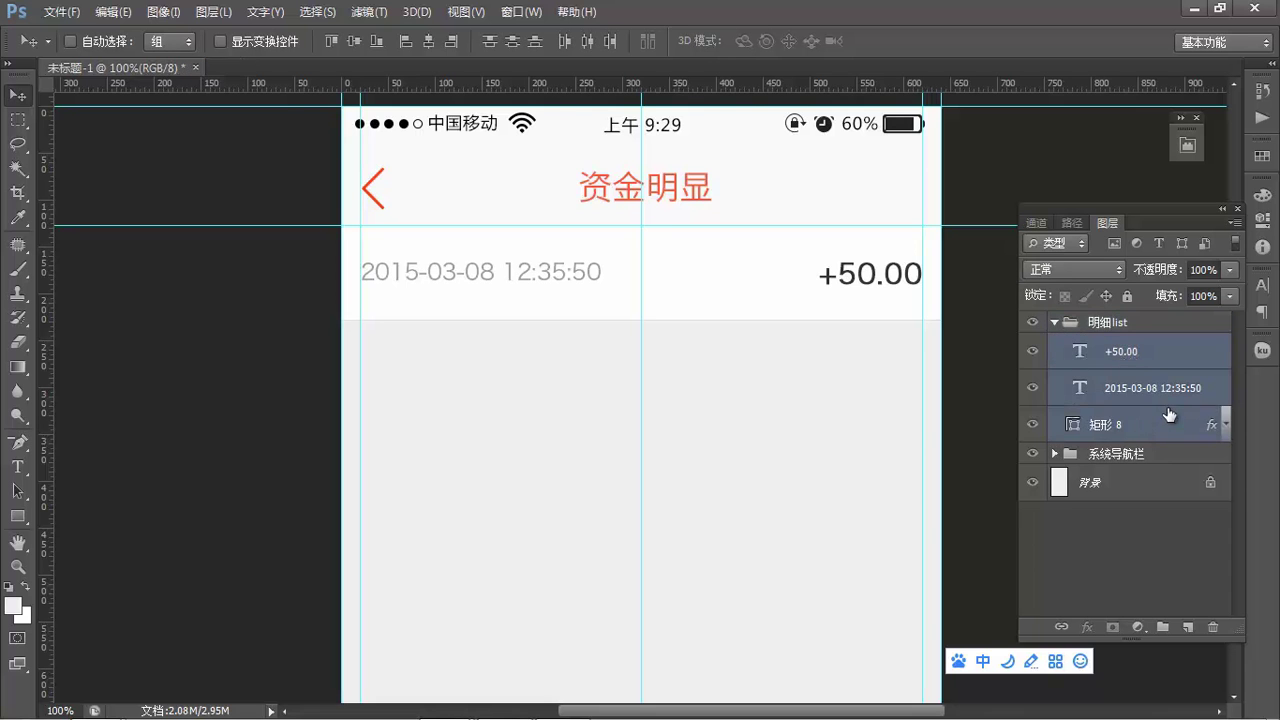
- Duplicate the 明细list row group six times down the page, stacking each copy directly below the previous row
left_click(663, 251, "ctrl")
left_click_drag(703, 257, 709, 374)
key("ctrl+alt+shift+t")
key("ctrl+alt+shift+t")
key("ctrl+alt+shift+t")
key("ctrl+alt+shift+t")
key("ctrl+alt+shift+t")
- Change the amount text in the third row to -20.00
scroll(709, 374, "down", 2)
key("t")
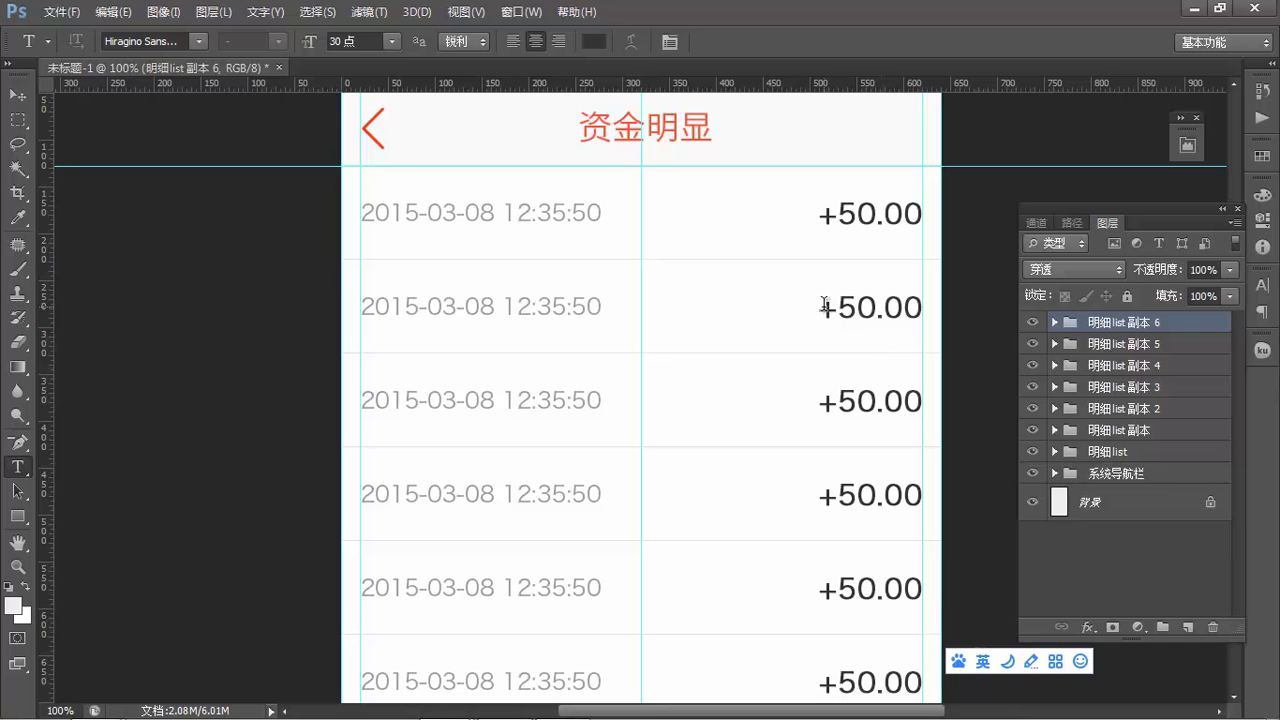
left_click_drag(838, 400, 786, 406)
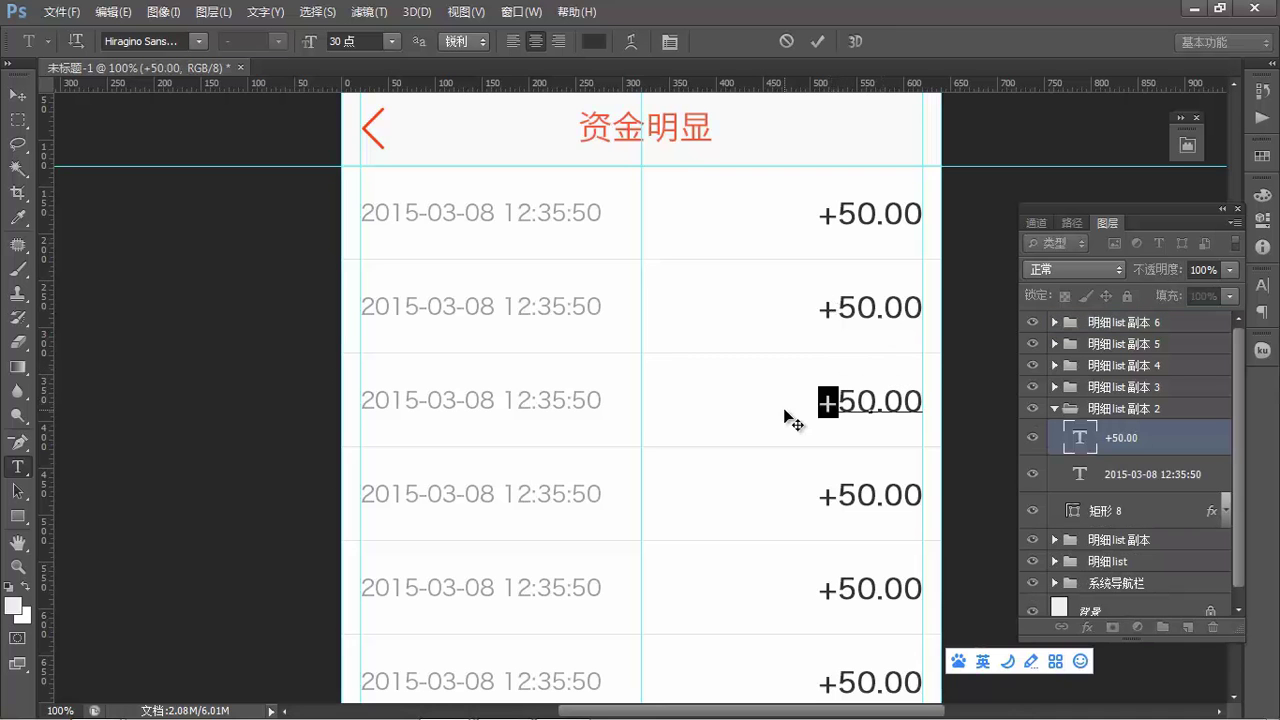
type("-")
left_click_drag(856, 400, 838, 401)
type("2")
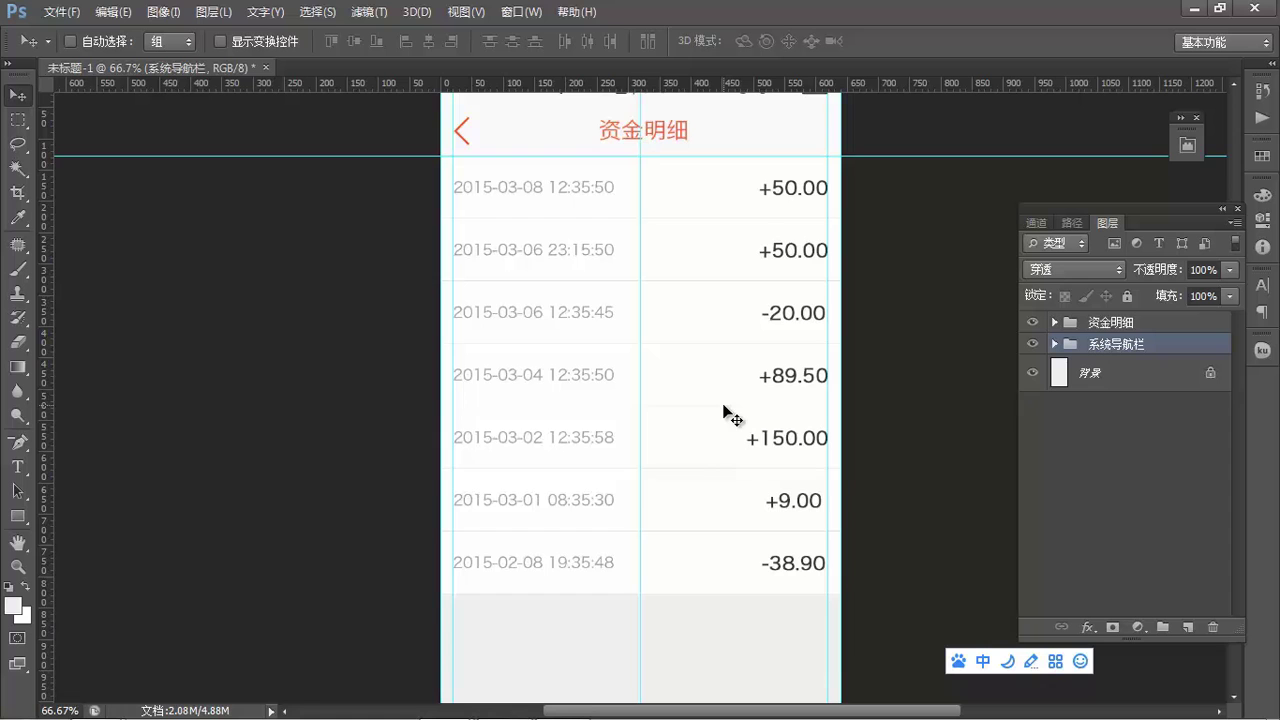
scroll(731, 416, "up", 2)
scroll(729, 429, "down", 4)
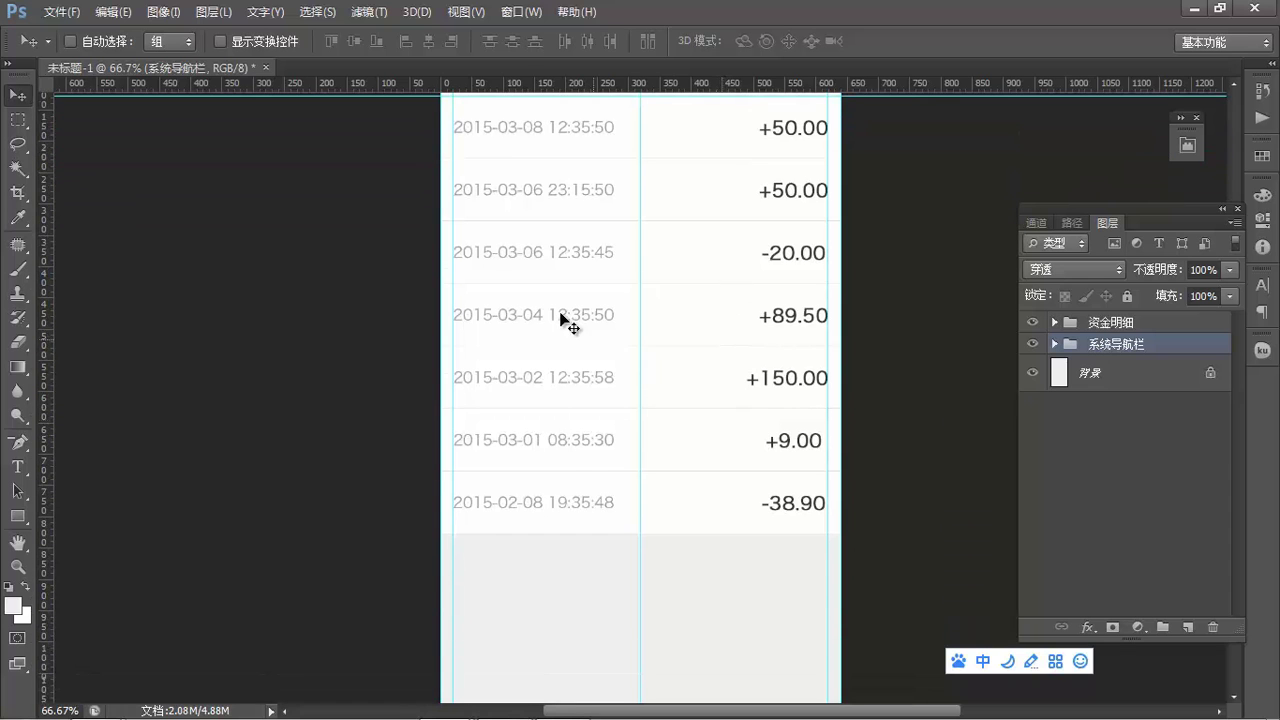
scroll(562, 310, "up", 2)
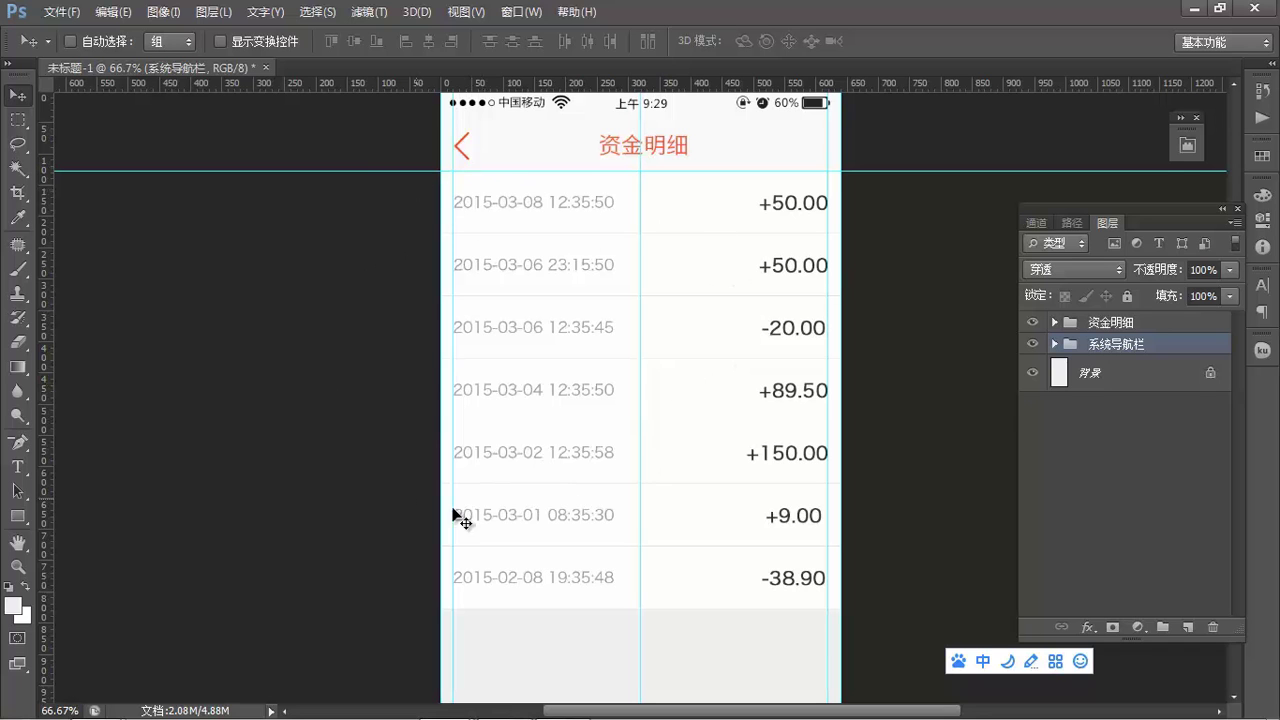
scroll(567, 274, "down", 5)
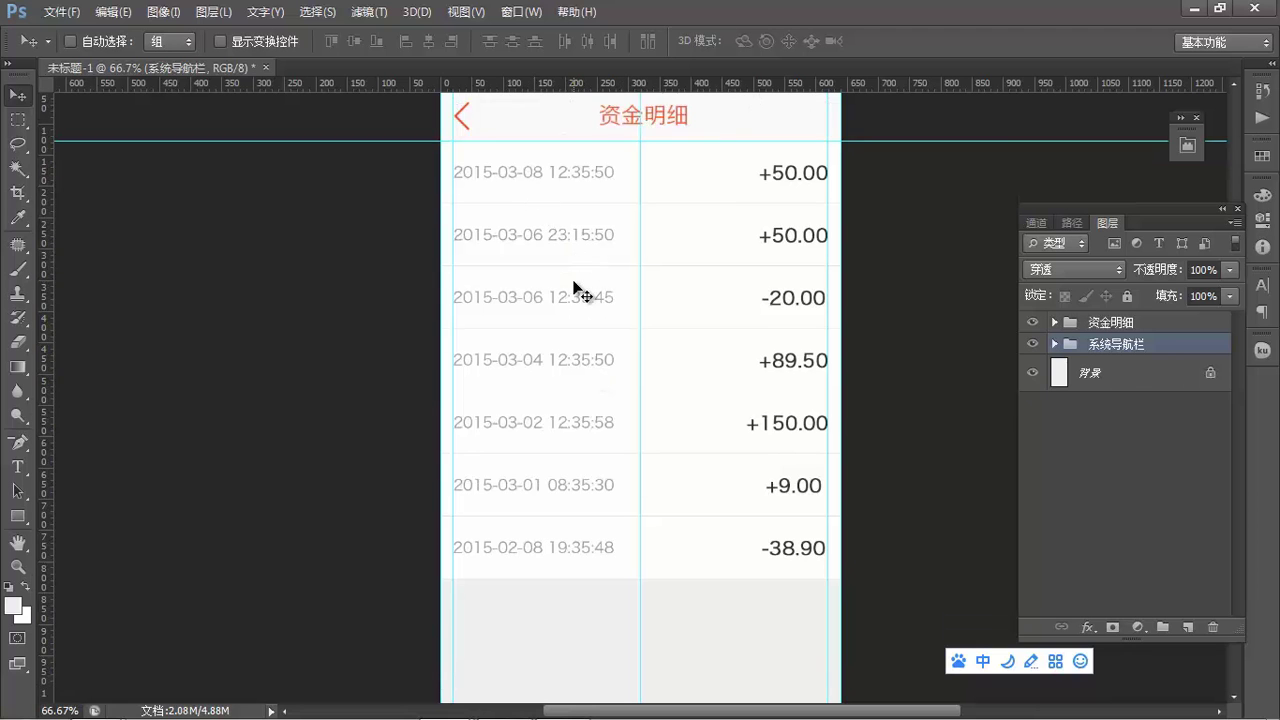
scroll(648, 568, "down", 2)
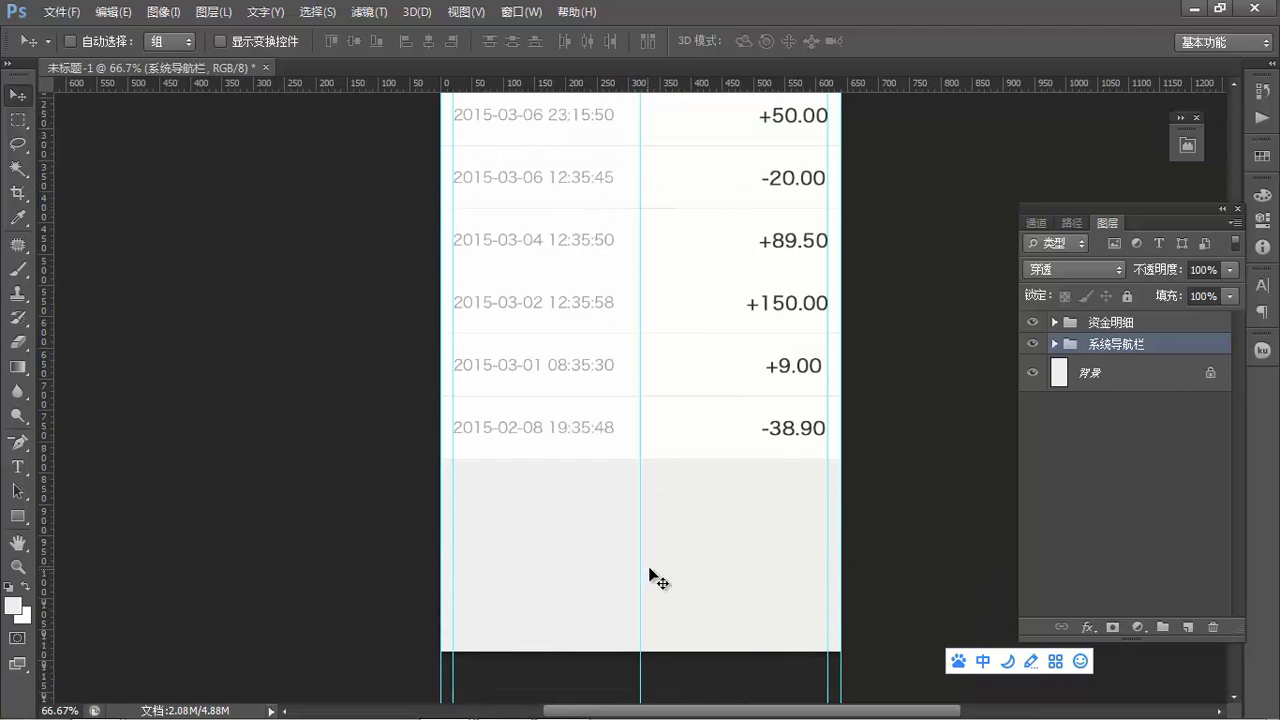
scroll(686, 523, "up", 7)
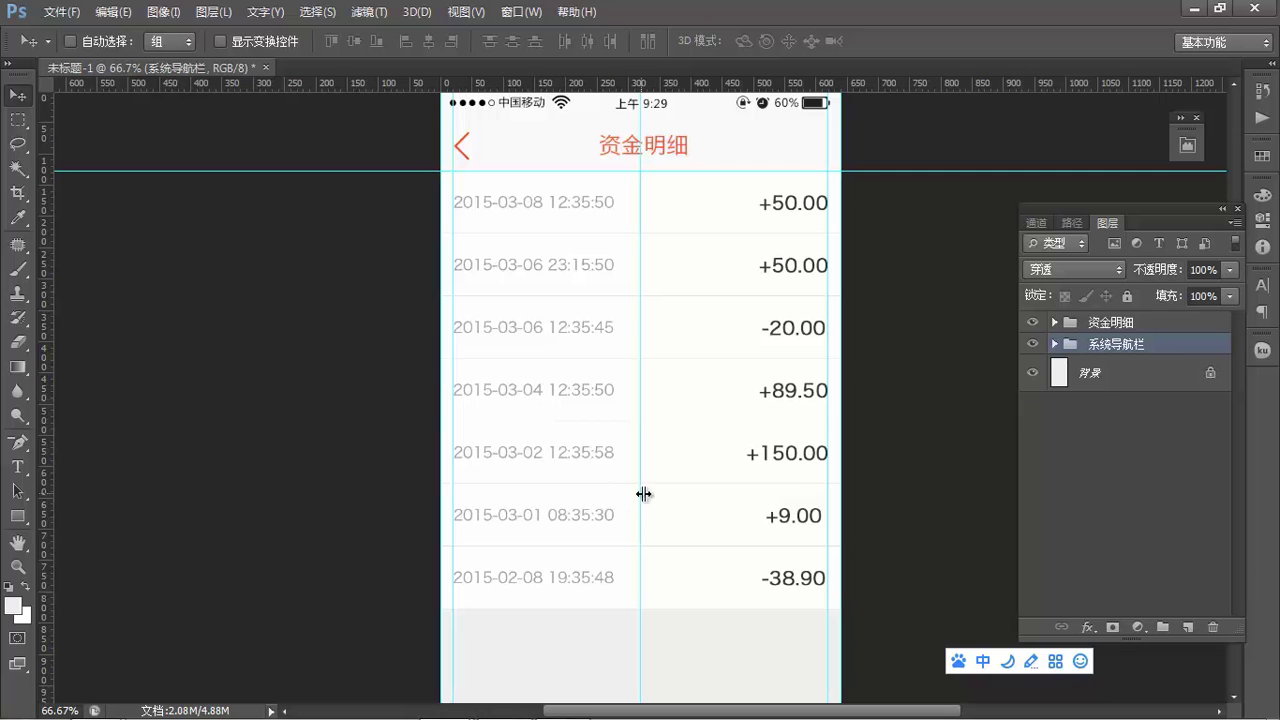